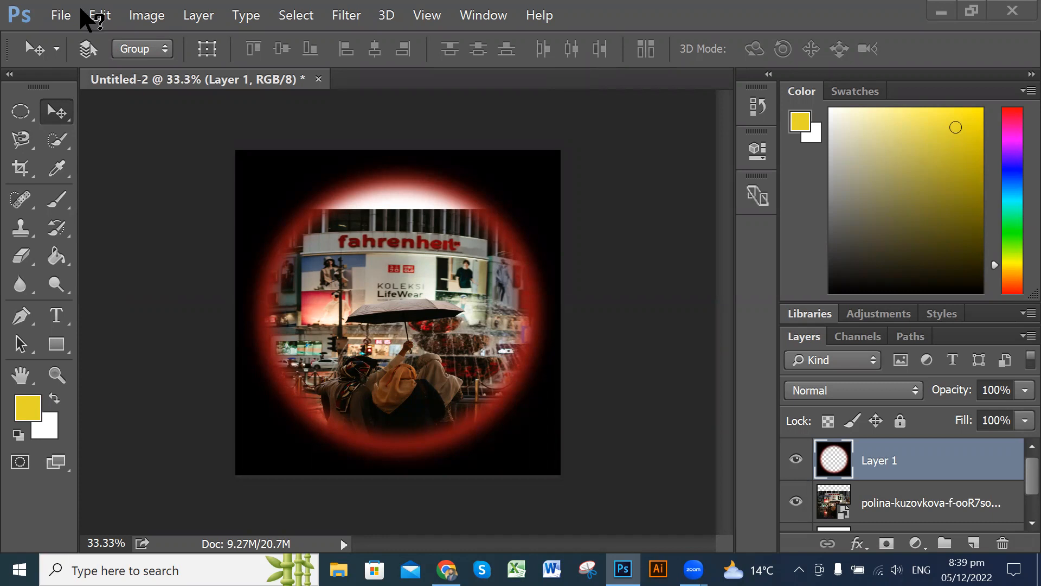
# Start a new document and review its width unit, color mode and background contents options
pyautogui.click(59, 17)
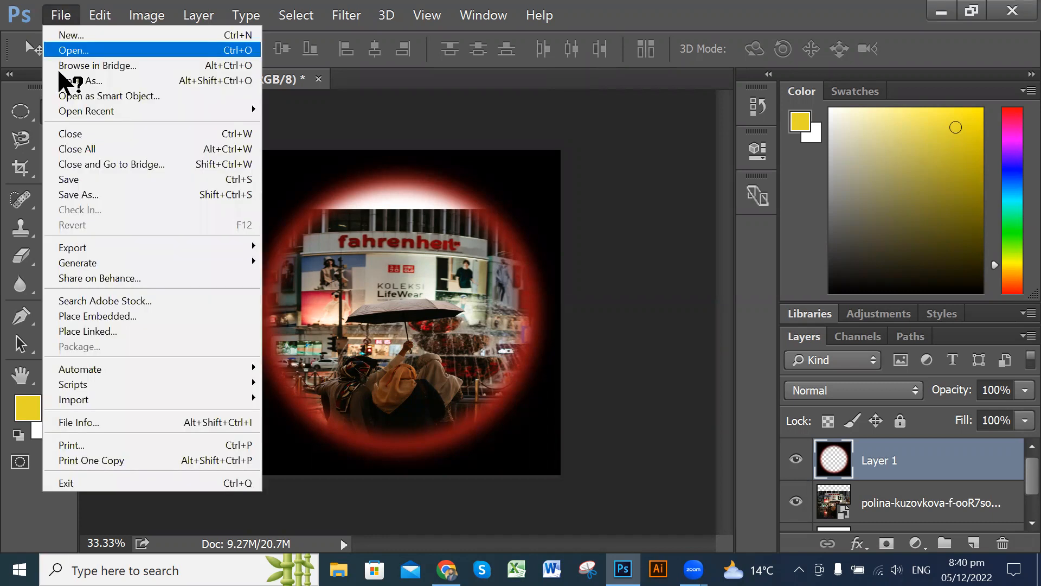
pyautogui.click(77, 36)
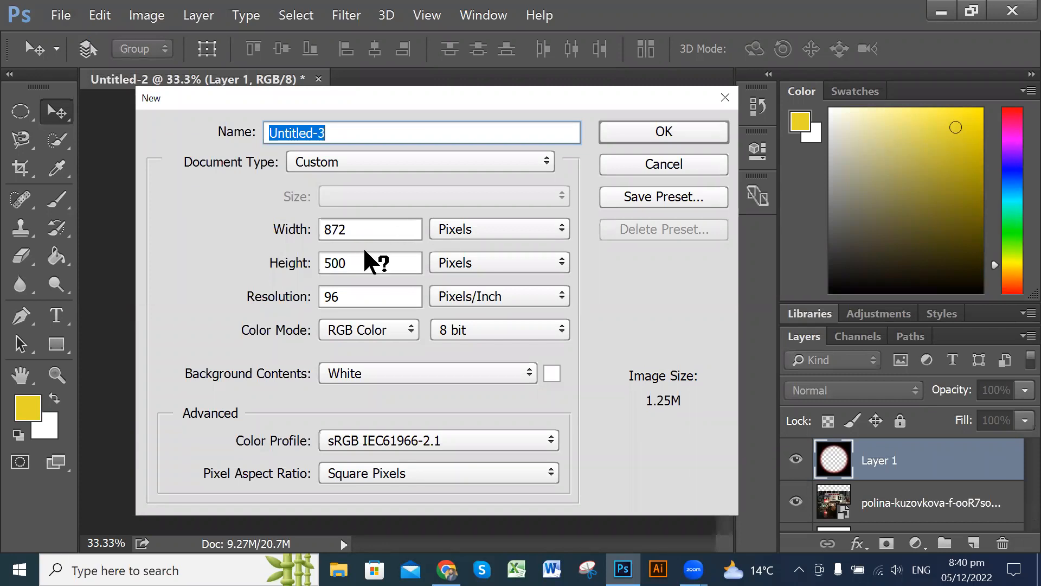
pyautogui.click(526, 232)
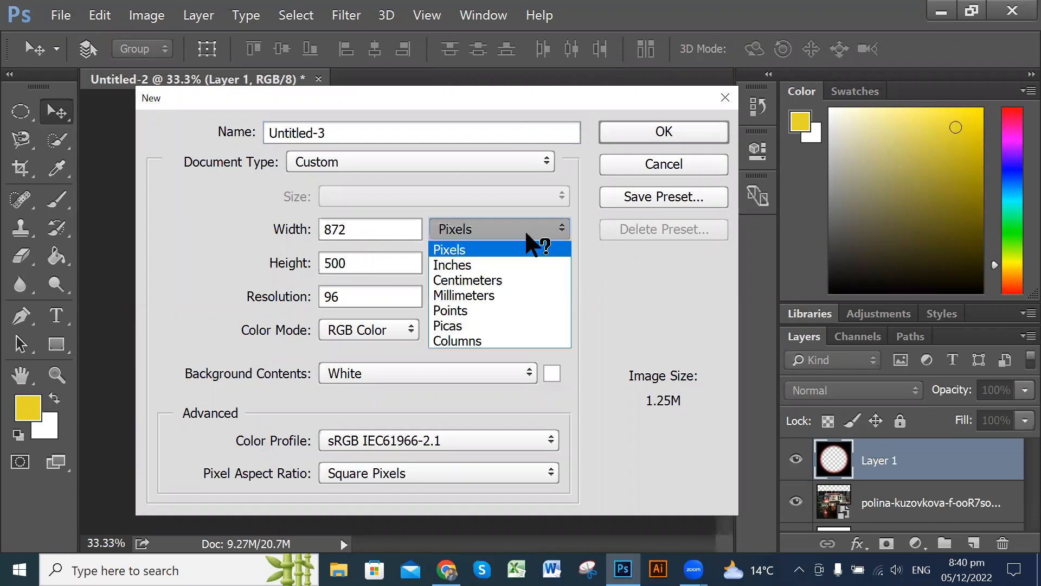
pyautogui.click(638, 263)
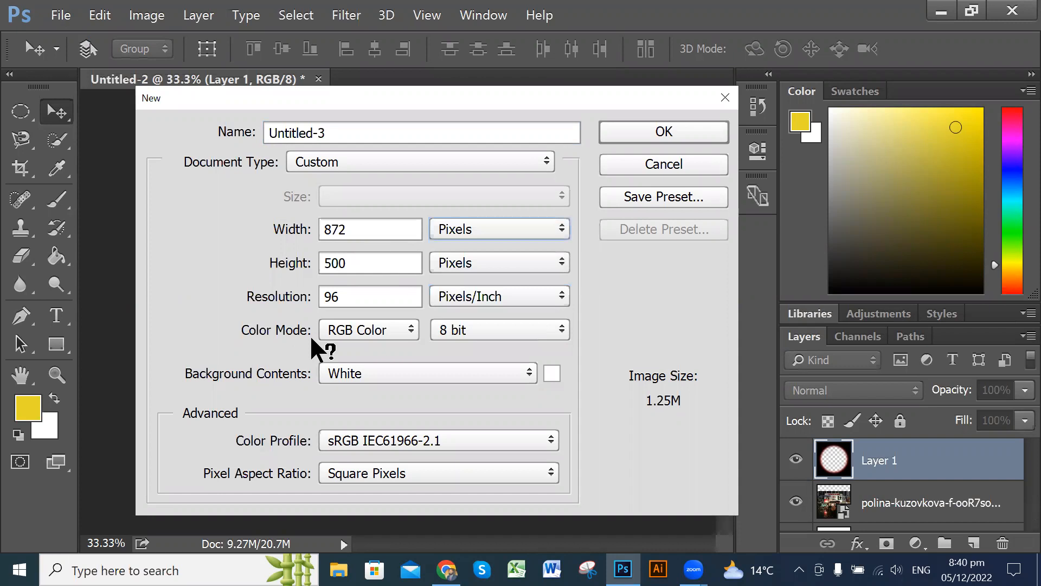
pyautogui.click(395, 328)
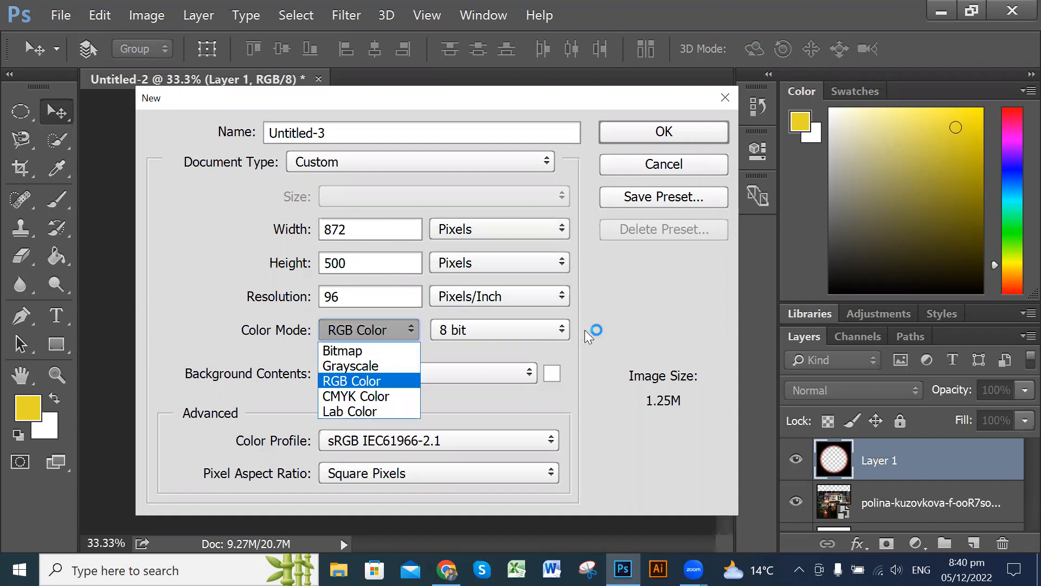
pyautogui.click(626, 327)
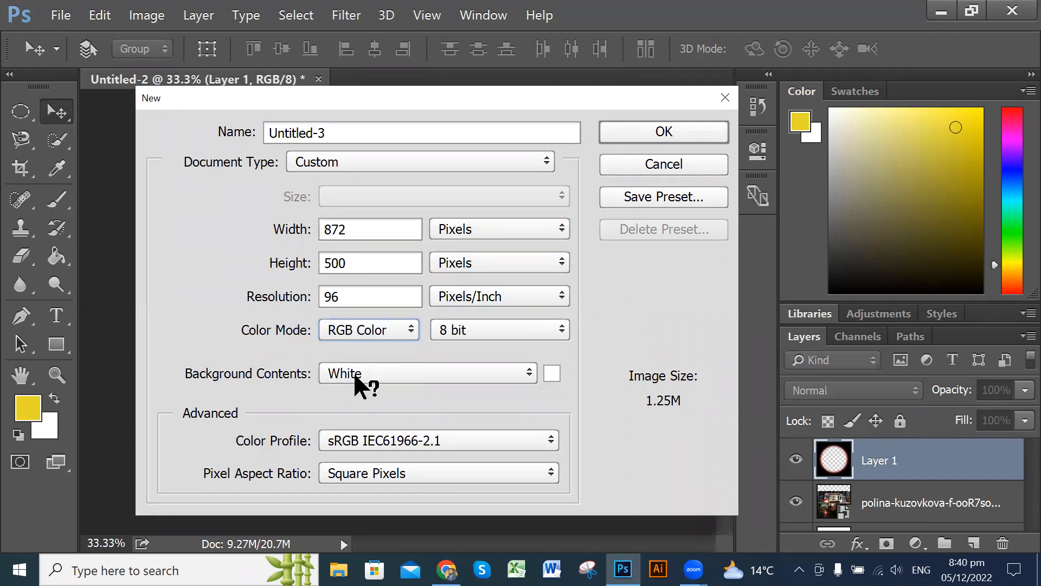
pyautogui.click(455, 372)
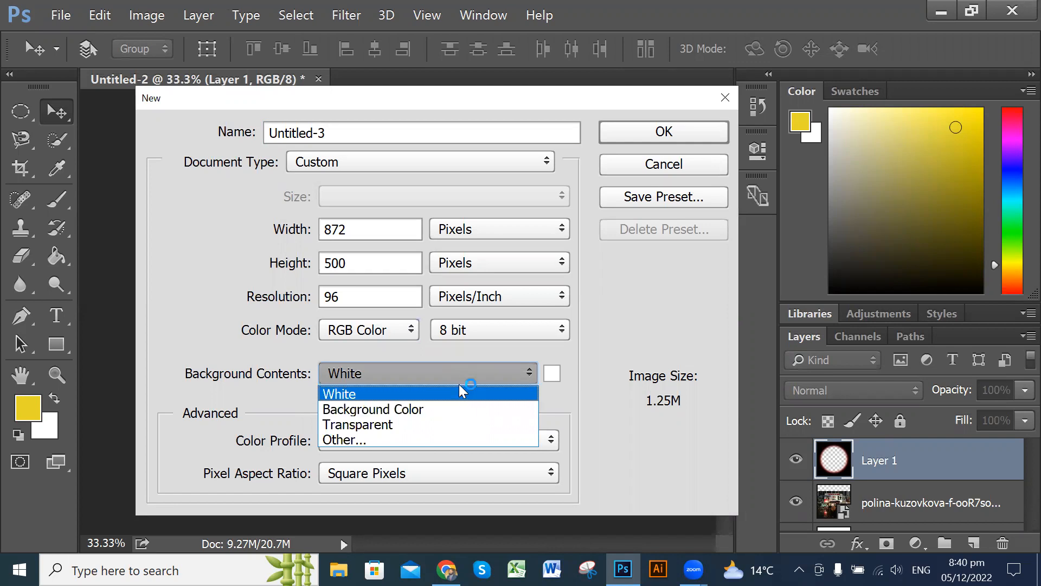
pyautogui.click(629, 284)
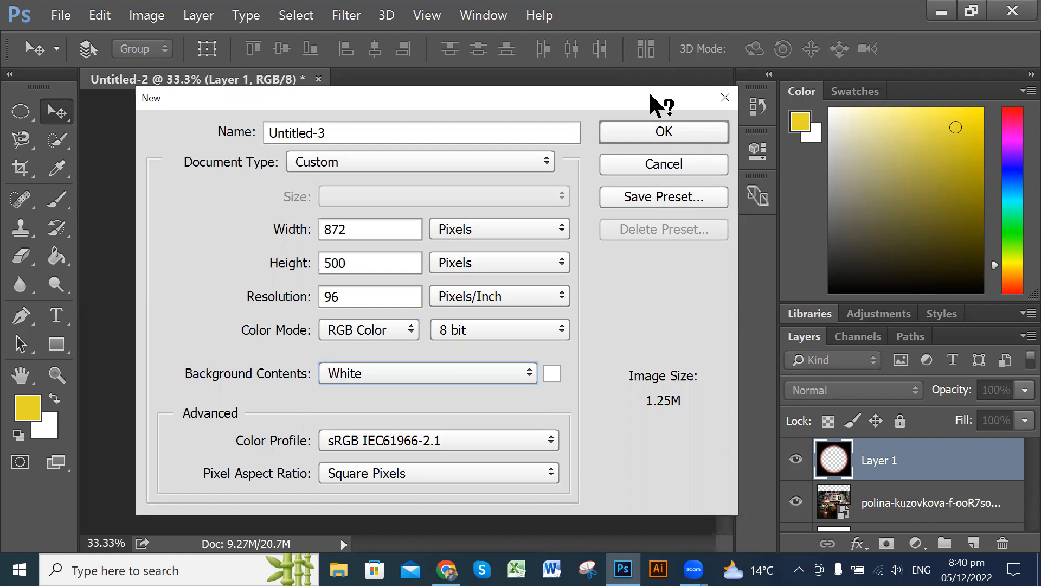
pyautogui.moveTo(649, 90); pyautogui.dragTo(624, 89)
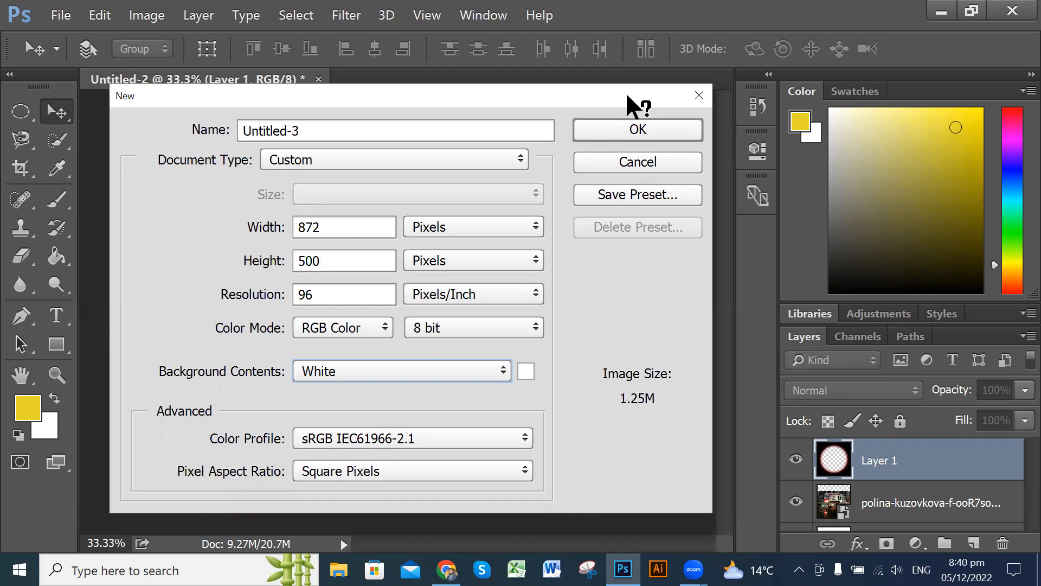
pyautogui.moveTo(627, 96); pyautogui.dragTo(637, 103)
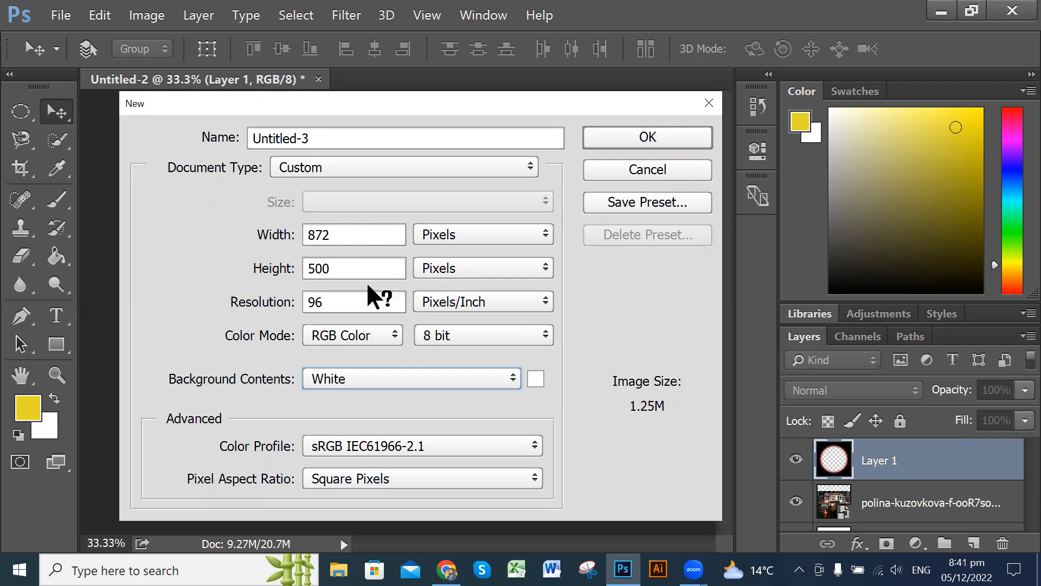
# Save the new-document settings as a preset named 872 px X 500 px, and close the setup without creating a document
pyautogui.click(607, 206)
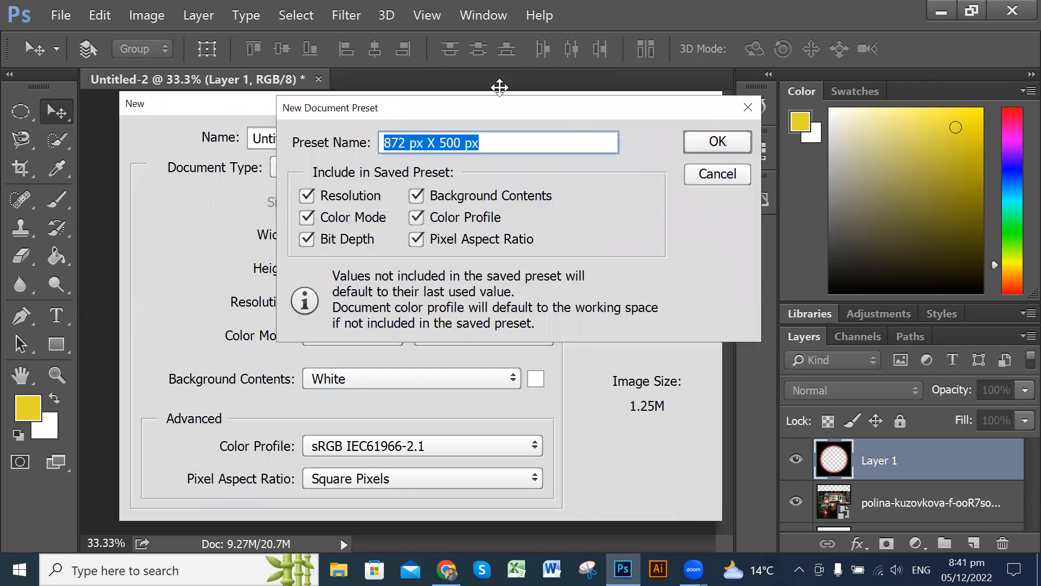
pyautogui.click(490, 143)
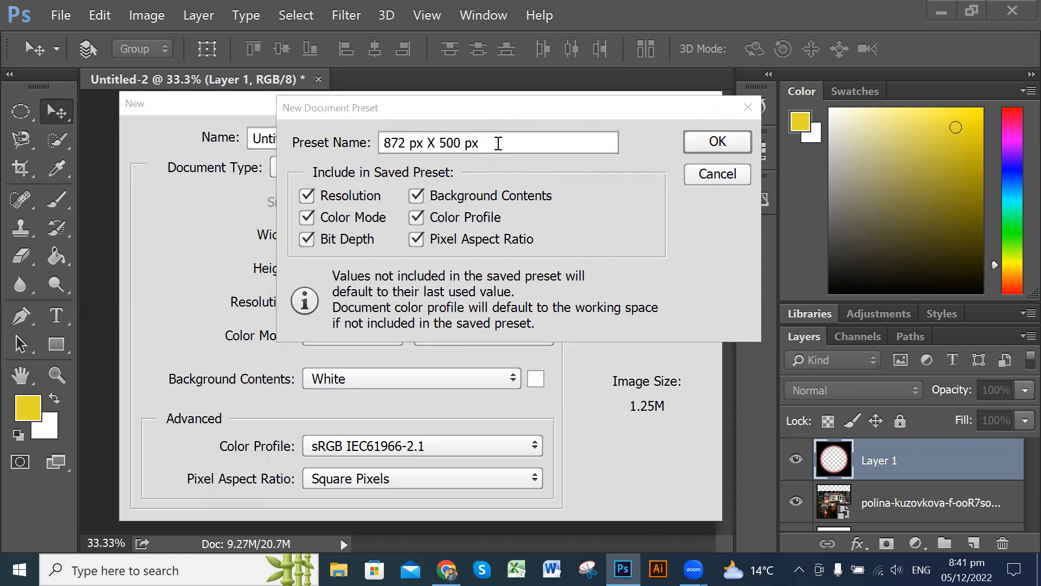
pyautogui.click(722, 142)
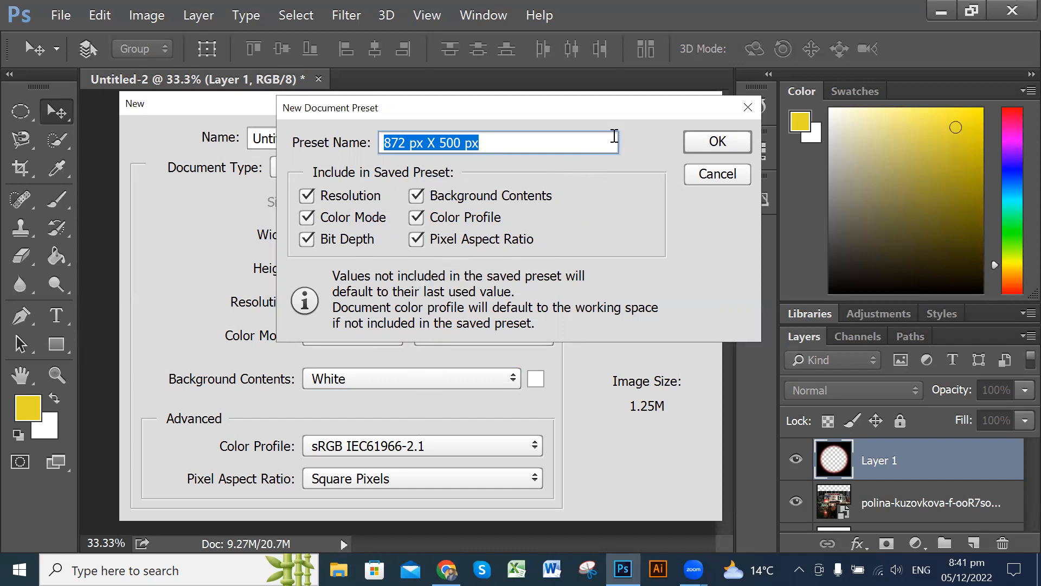
pyautogui.click(702, 139)
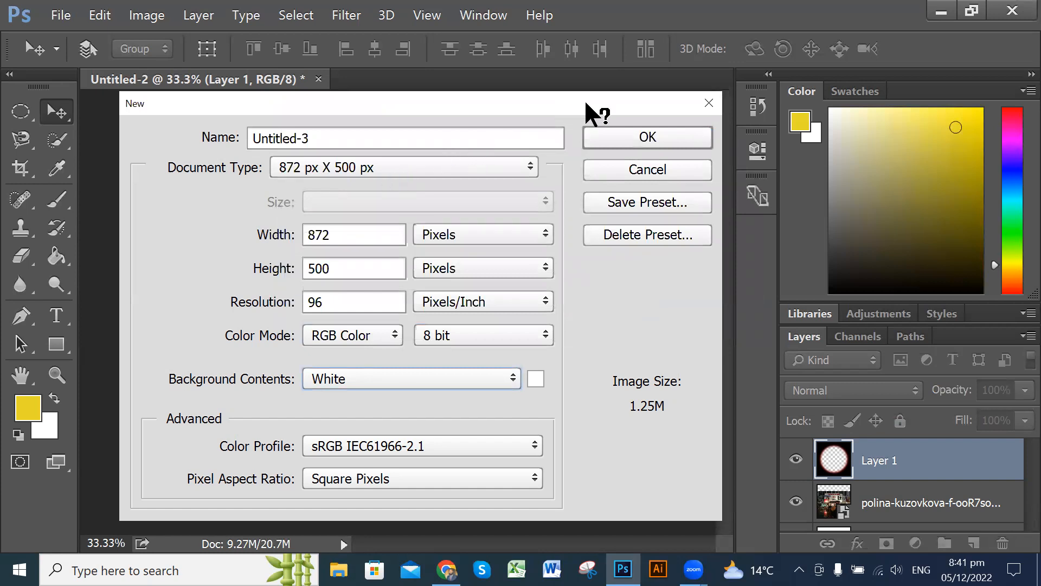
pyautogui.moveTo(585, 102); pyautogui.dragTo(573, 123)
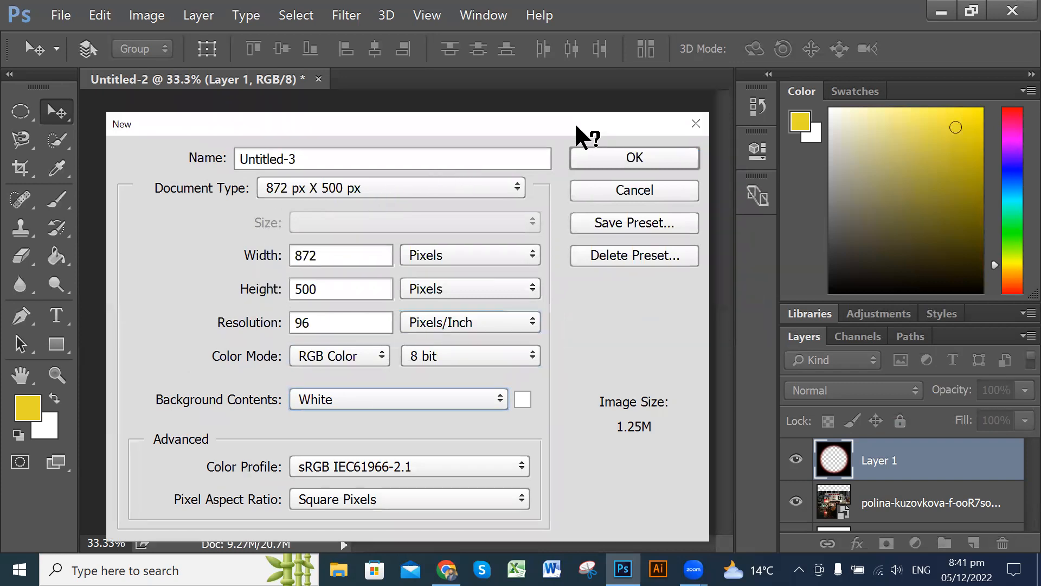
pyautogui.click(689, 119)
# Start a new document and choose the saved 872 px X 500 px preset as its document type
pyautogui.click(60, 15)
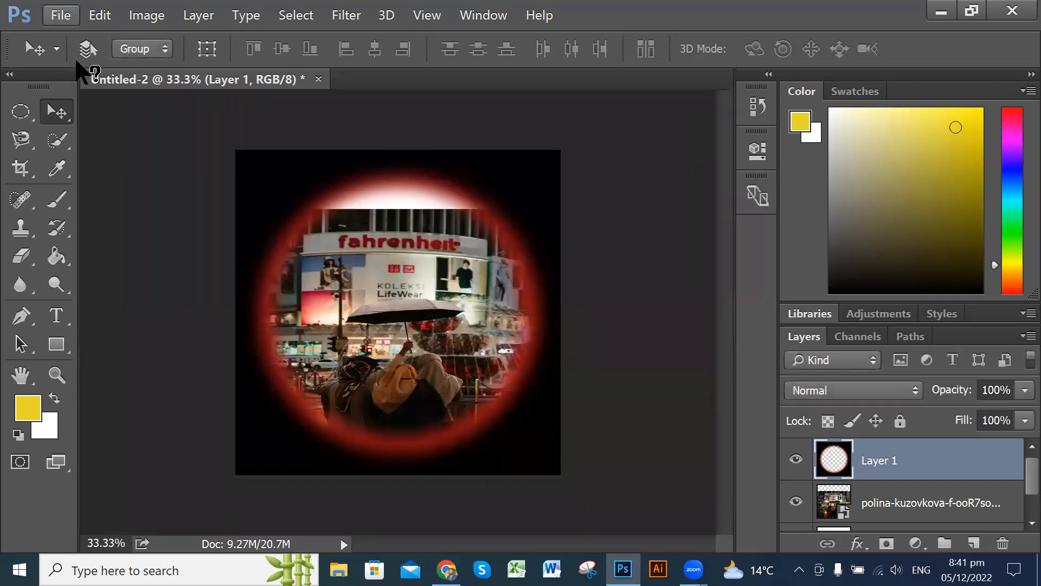
pyautogui.click(205, 147)
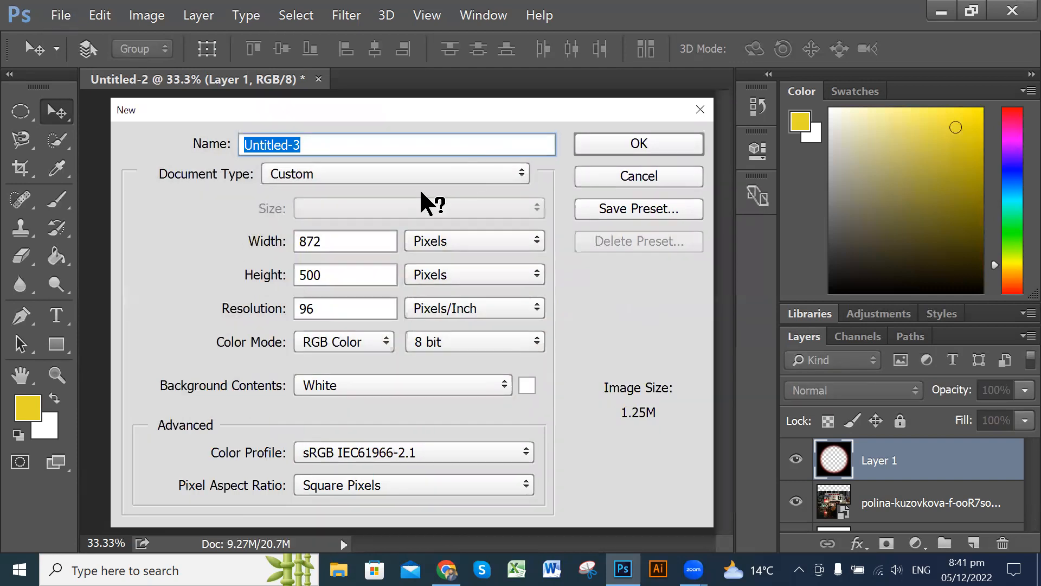
pyautogui.click(519, 171)
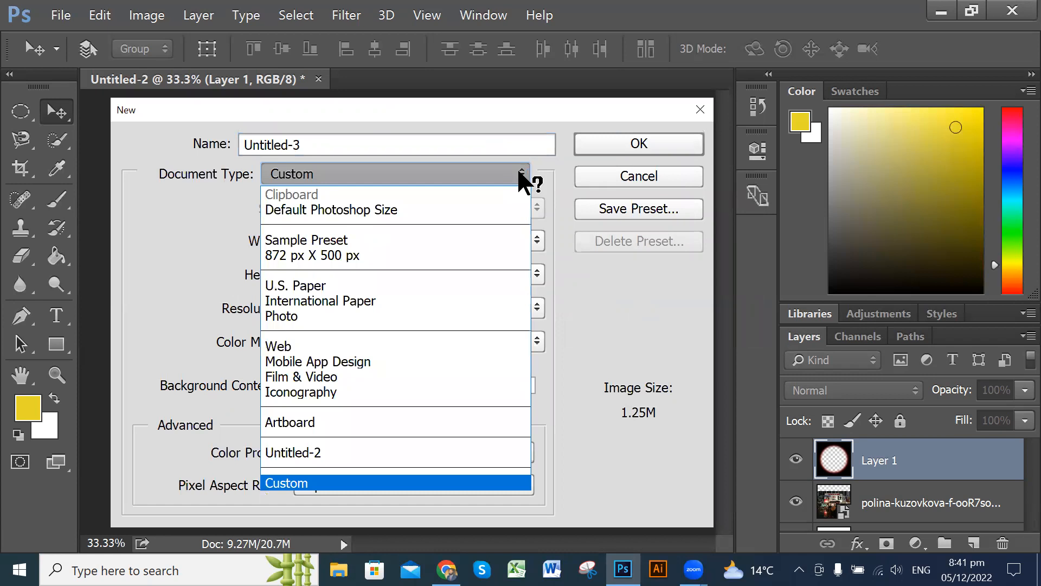
pyautogui.click(341, 255)
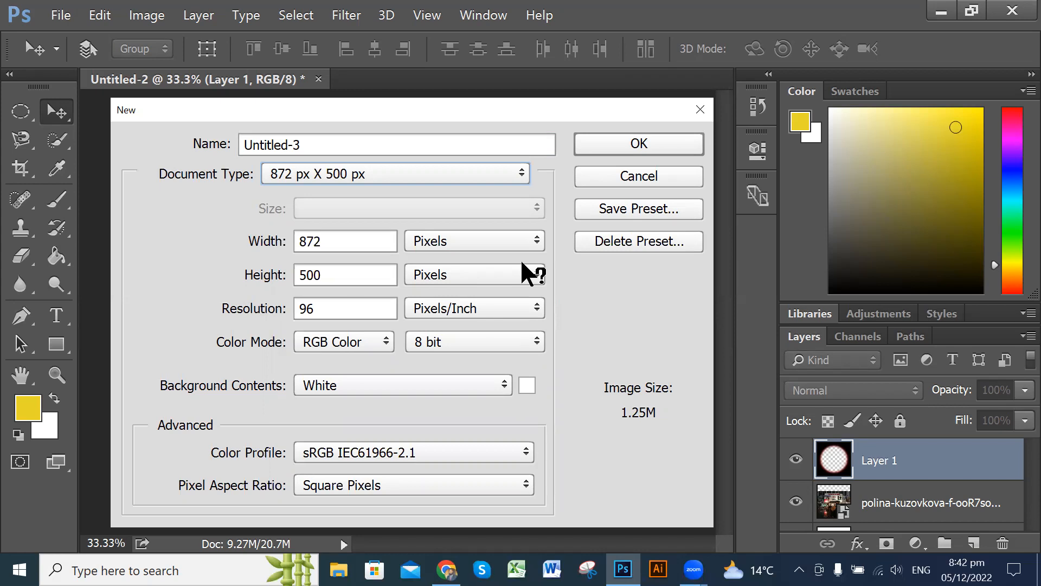
pyautogui.click(515, 172)
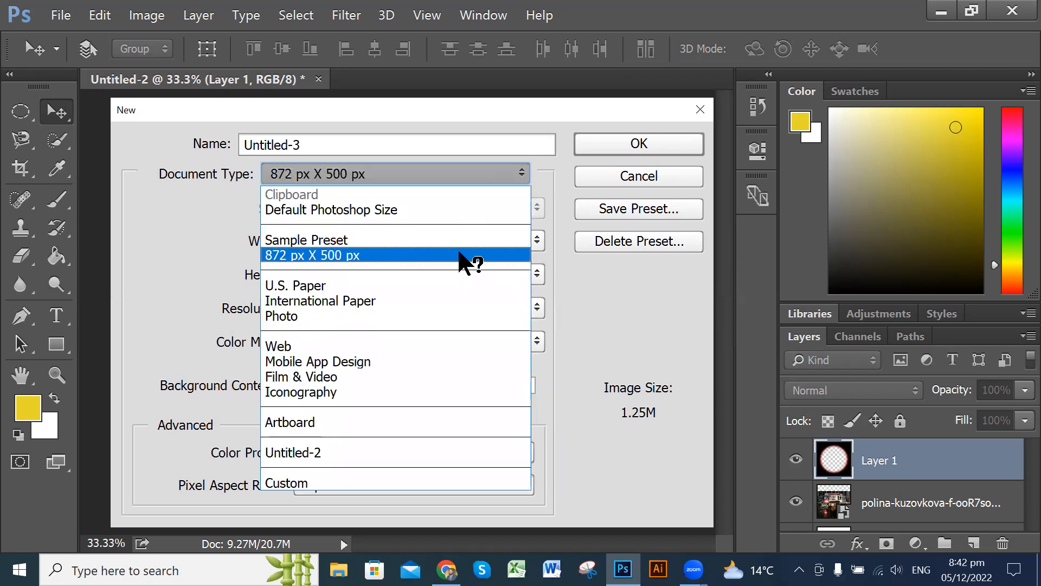
pyautogui.click(480, 256)
# Change the new document's type to Custom
pyautogui.click(397, 136)
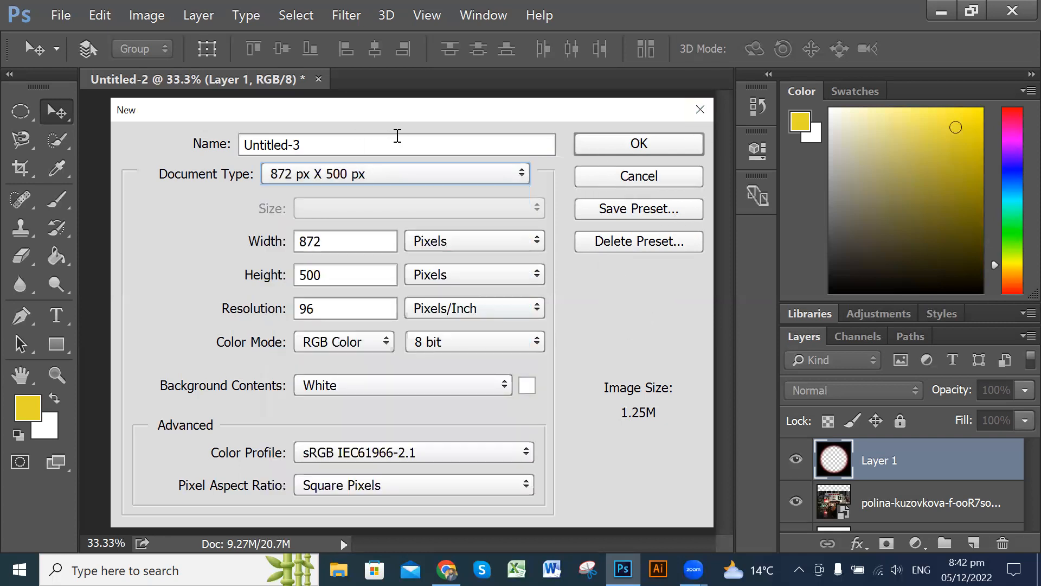
pyautogui.click(398, 135)
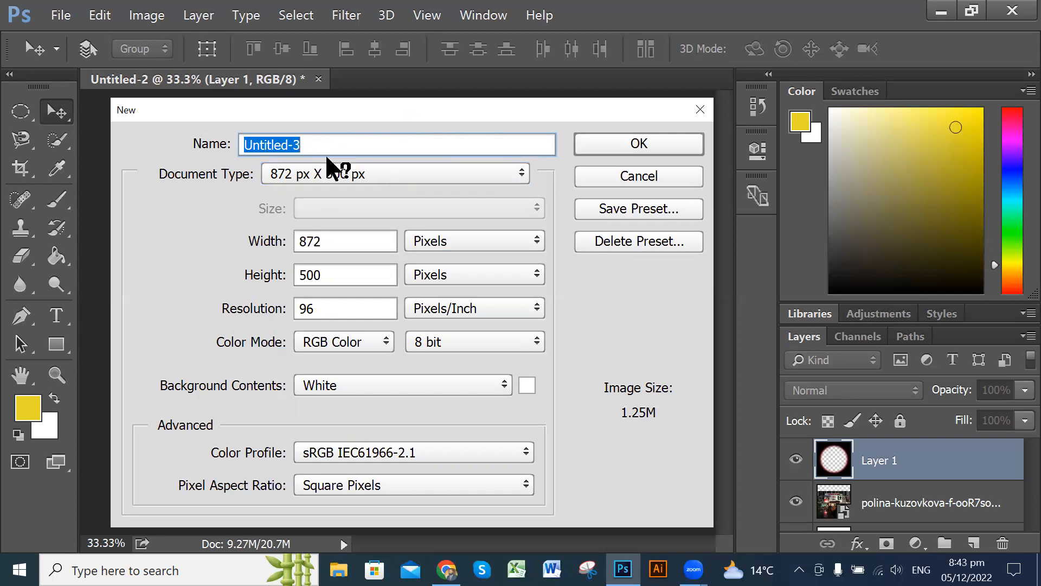
pyautogui.click(520, 173)
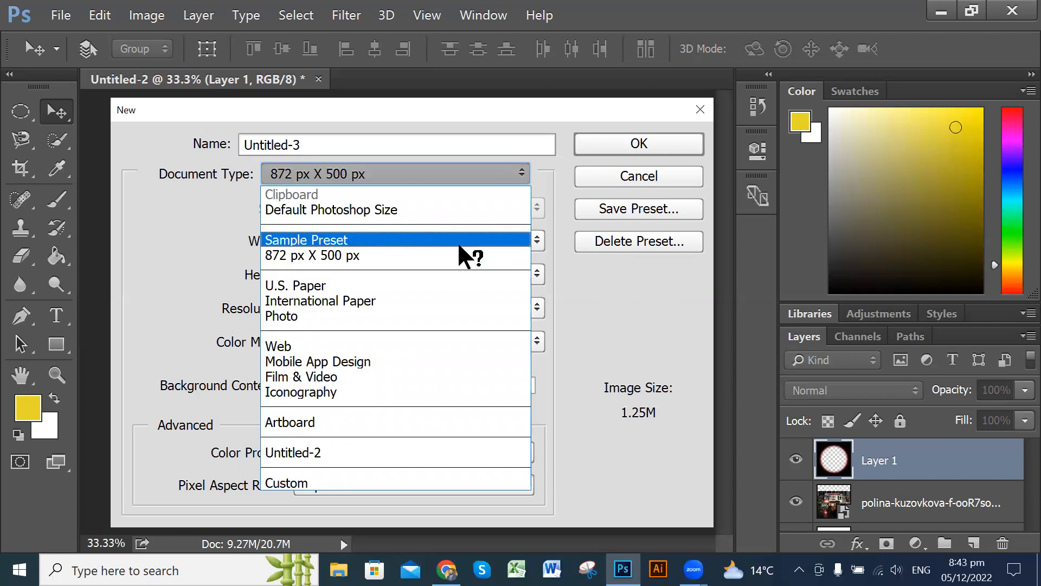
pyautogui.click(413, 482)
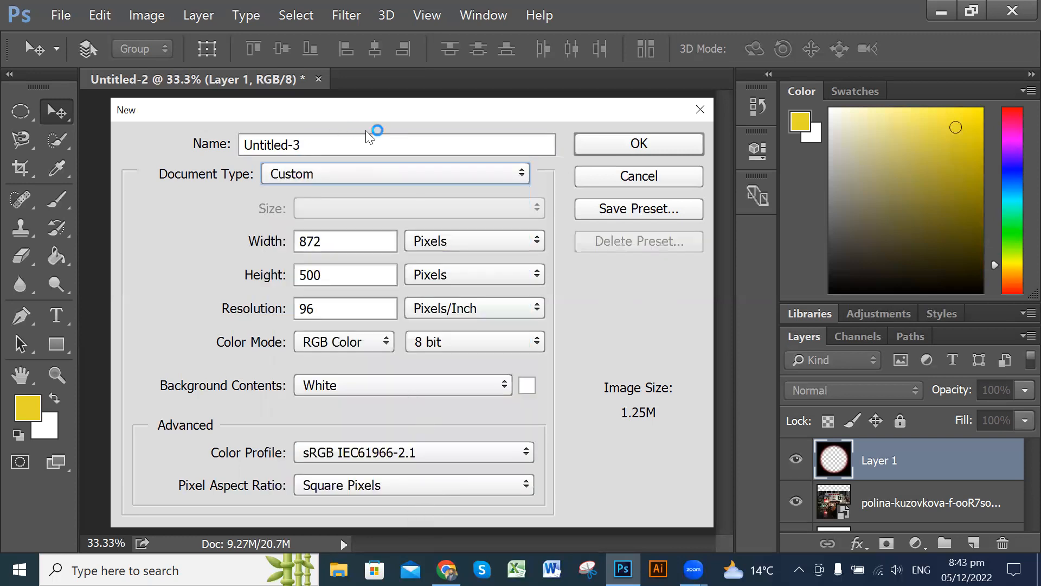
# Replace the new document's default name with 123
pyautogui.click(385, 139)
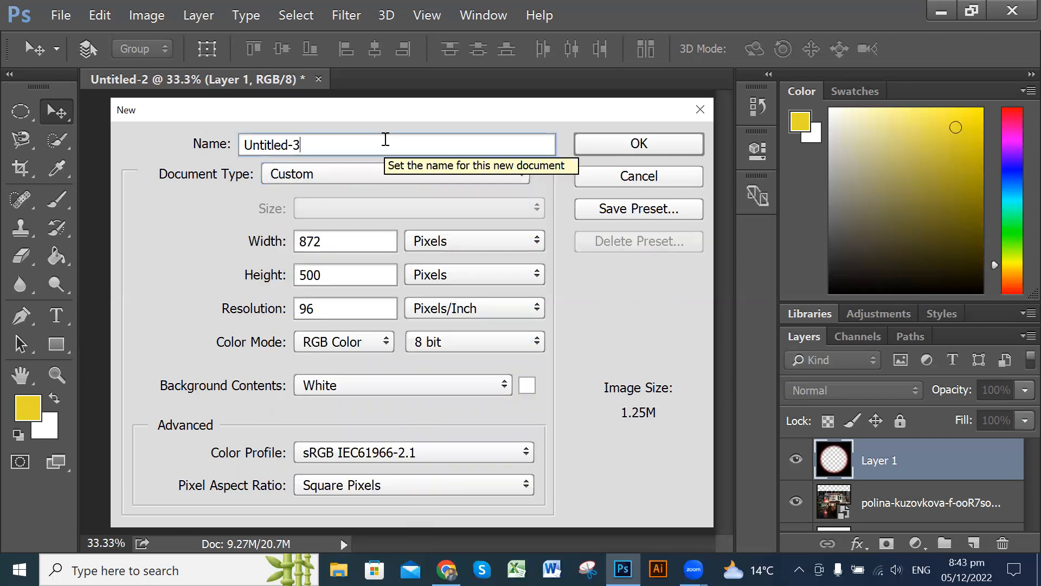
pyautogui.press('BackSpace')
pyautogui.press('BackSpace')
pyautogui.press('BackSpace')
pyautogui.press('BackSpace')
pyautogui.press('BackSpace')
pyautogui.press('BackSpace')
pyautogui.press('BackSpace')
pyautogui.press('BackSpace')
pyautogui.press('BackSpace')
pyautogui.press('BackSpace')
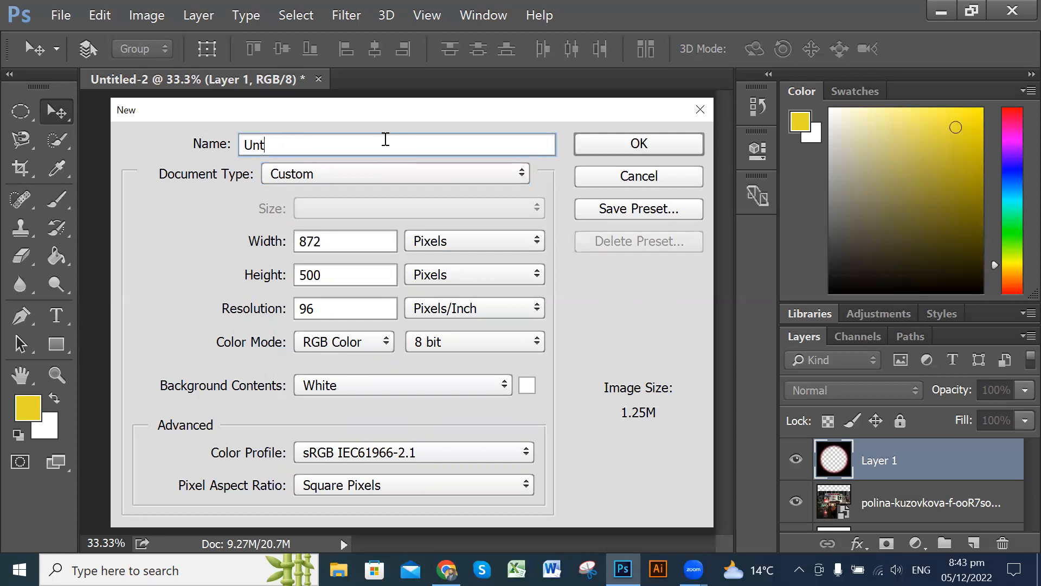
pyautogui.write('123')
# Choose White for the background contents and create the document
pyautogui.click(496, 383)
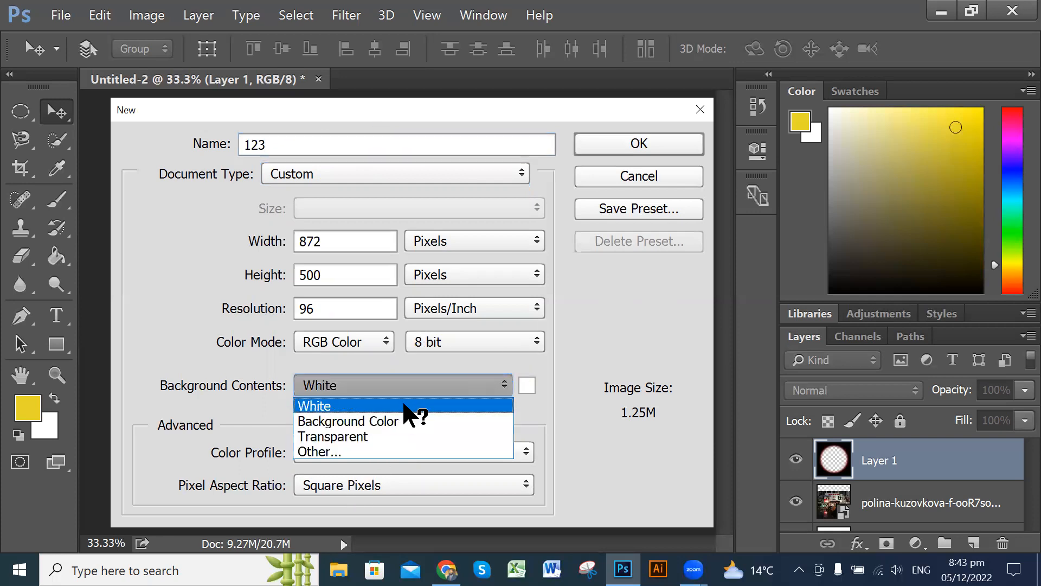
pyautogui.click(402, 406)
pyautogui.click(656, 137)
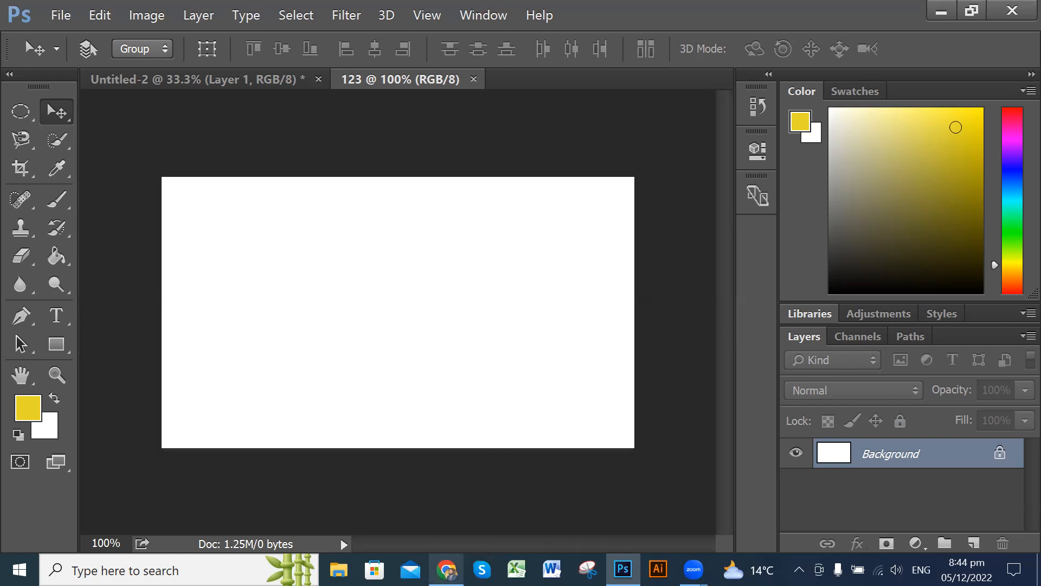
# Switch to Chrome and look over the Unsplash home page and its first featured photos
pyautogui.click(447, 569)
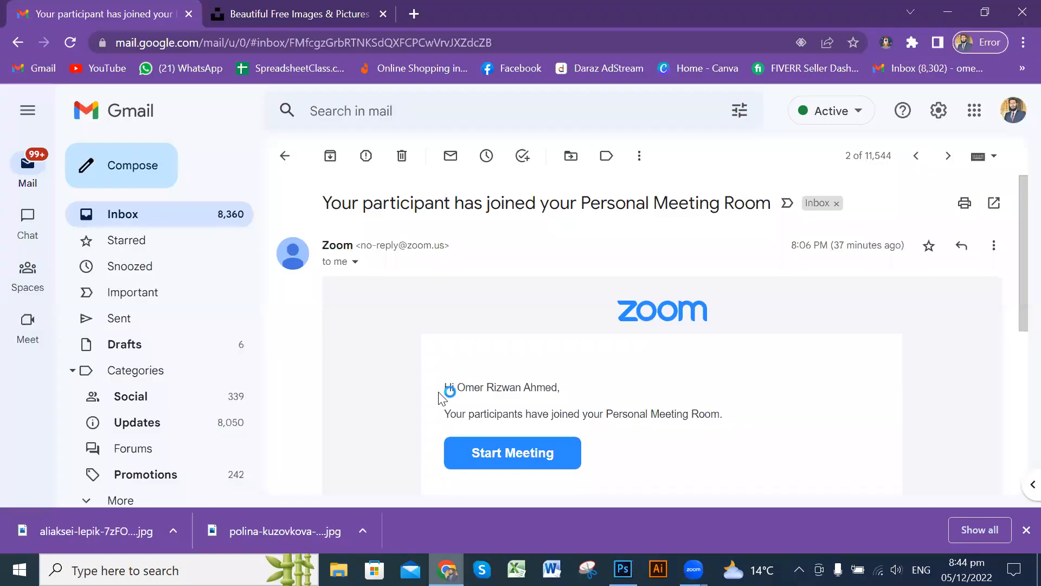
pyautogui.click(312, 13)
pyautogui.scroll(-3, 700, 286)
pyautogui.scroll(3, 713, 291)
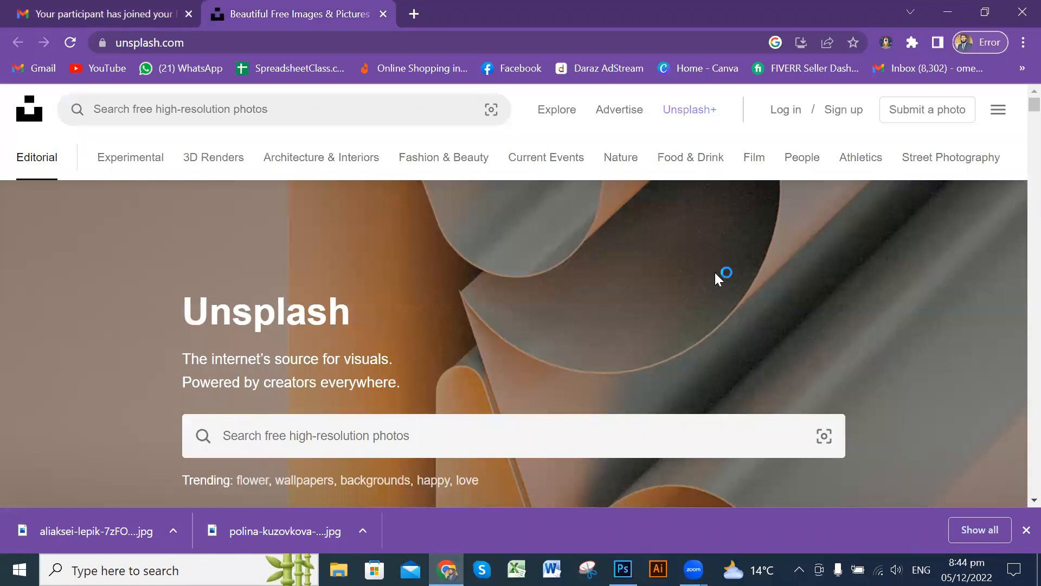
pyautogui.scroll(-3, 715, 274)
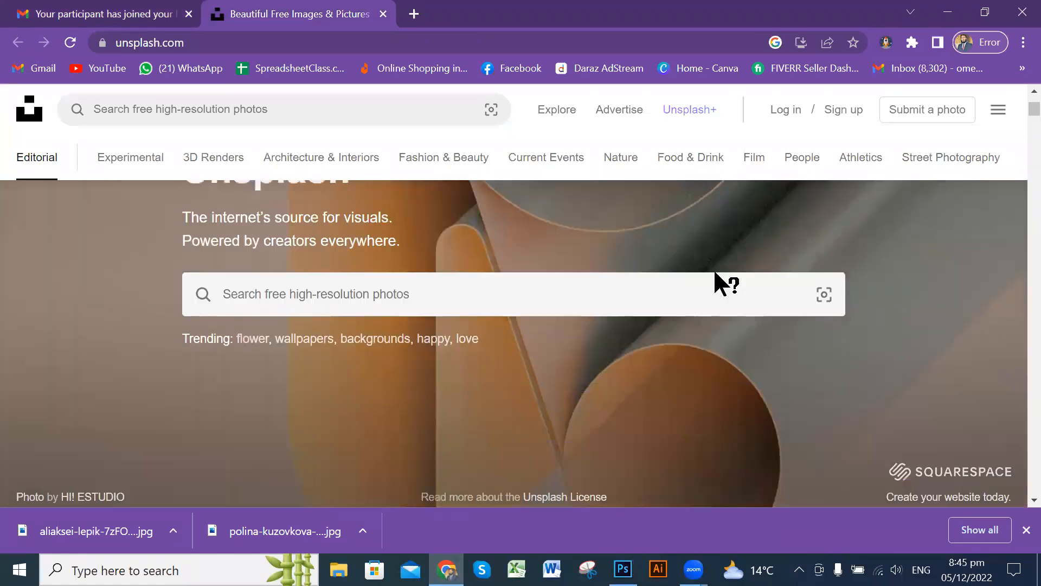
pyautogui.scroll(-5, 715, 271)
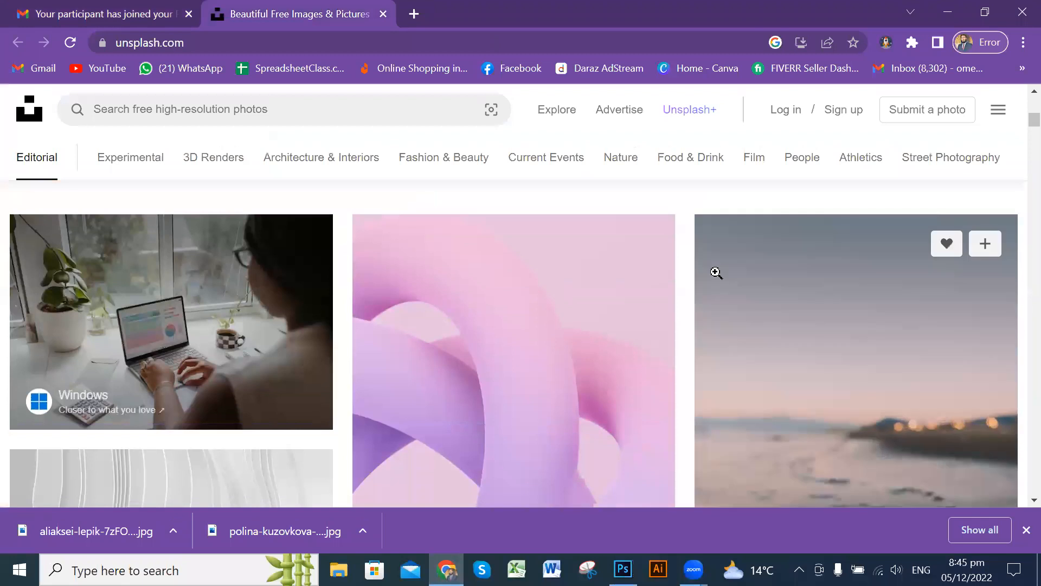
pyautogui.scroll(5, 716, 272)
pyautogui.scroll(3, 717, 271)
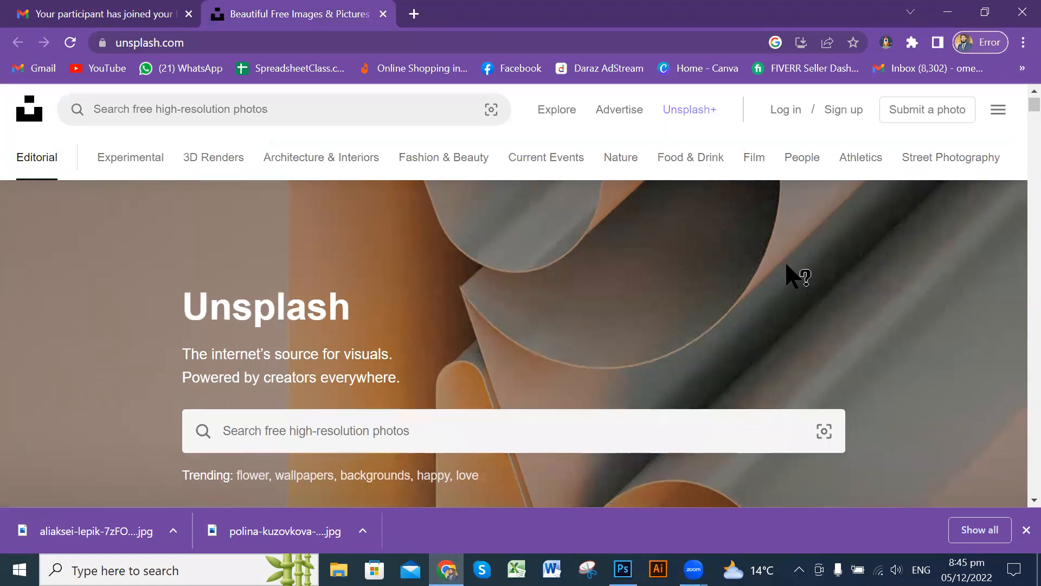
# Browse the Unsplash Editorial photo feed for a suitable free image
pyautogui.scroll(-7, 786, 266)
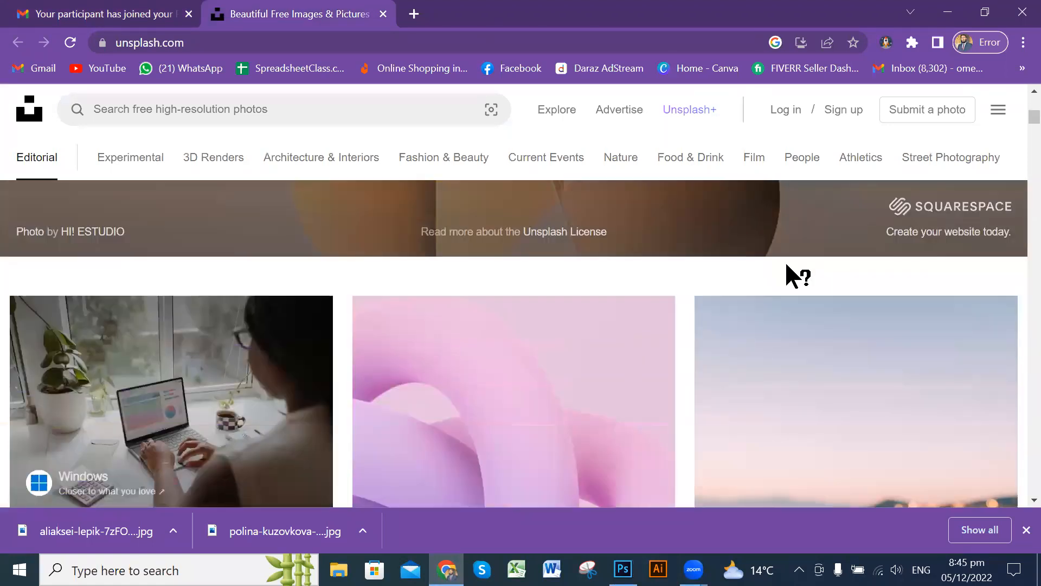
pyautogui.scroll(-4, 786, 265)
pyautogui.scroll(-7, 789, 264)
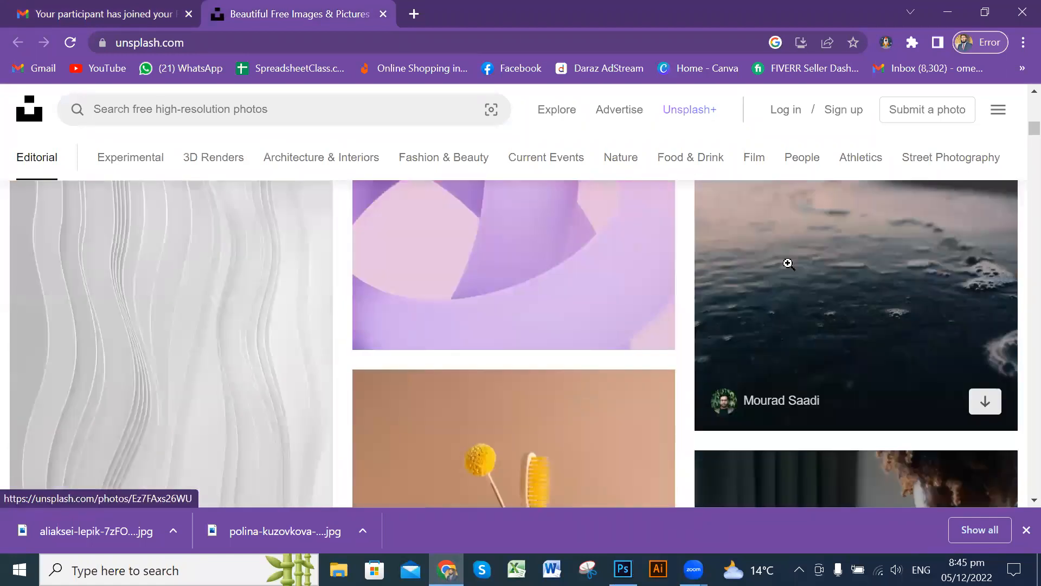
pyautogui.scroll(-2, 486, 387)
pyautogui.scroll(-4, 486, 387)
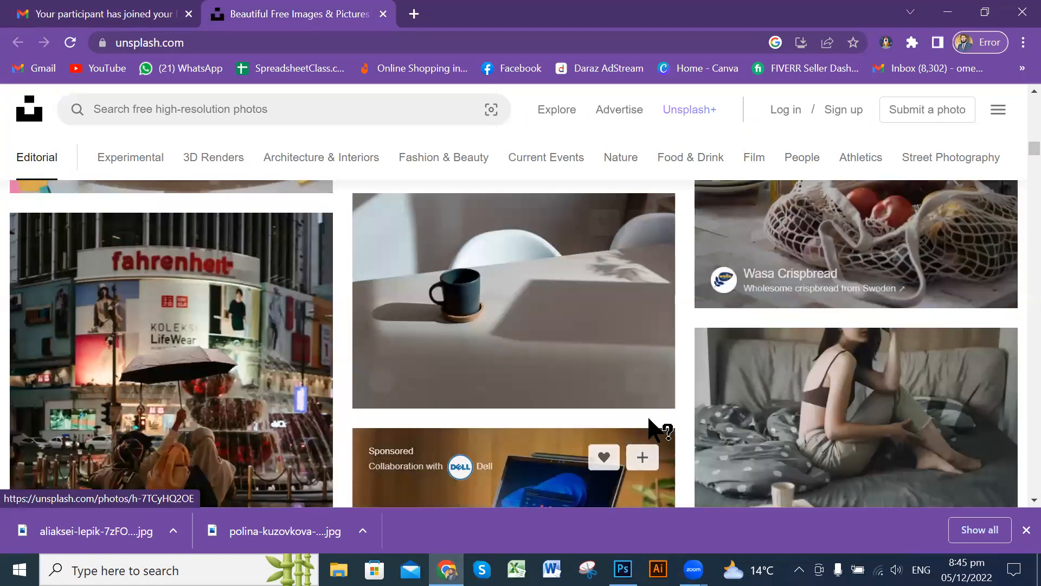
pyautogui.moveTo(652, 389)
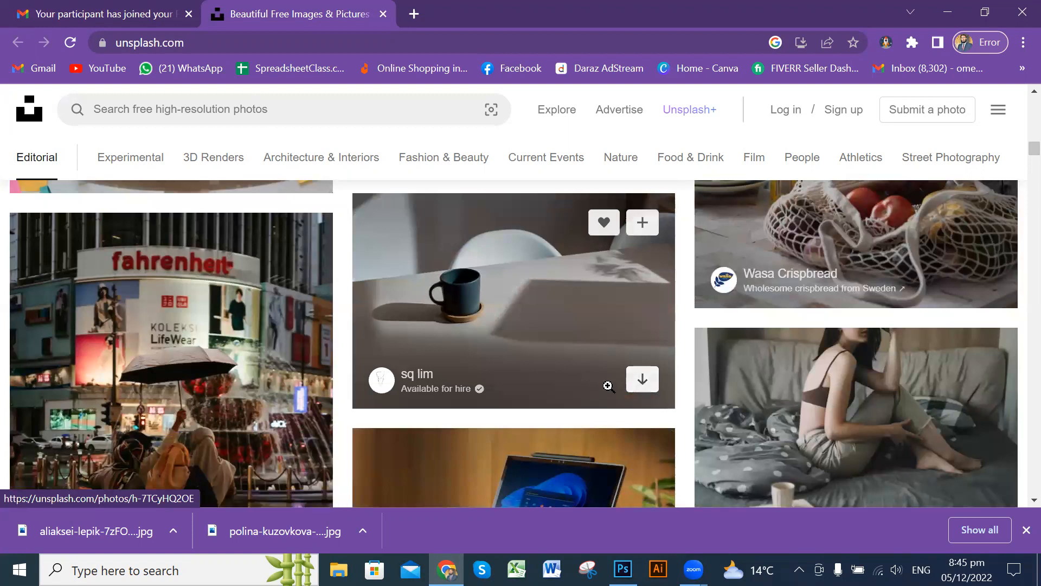
pyautogui.scroll(-10, 629, 374)
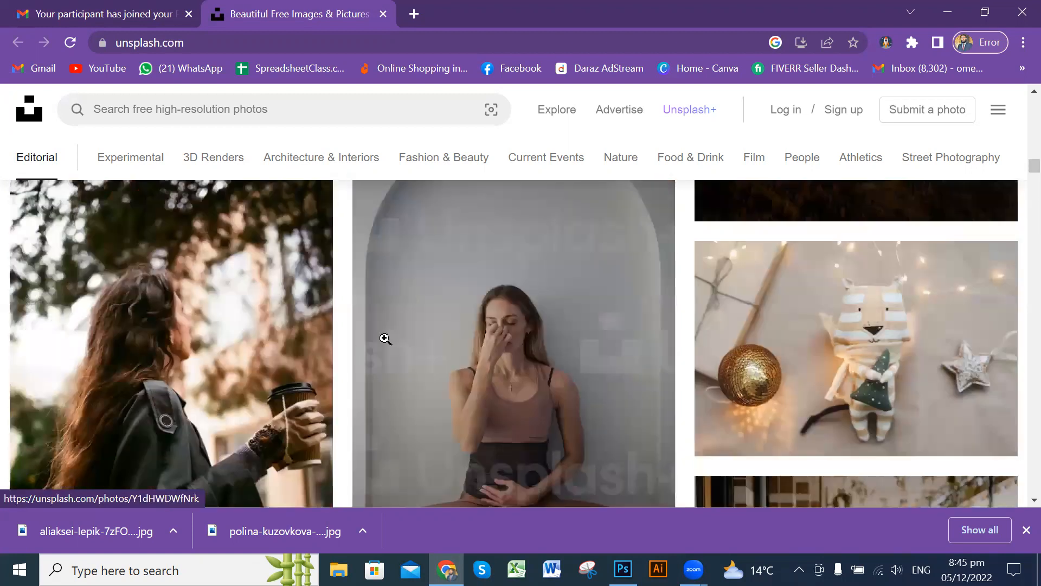
pyautogui.scroll(-10, 423, 331)
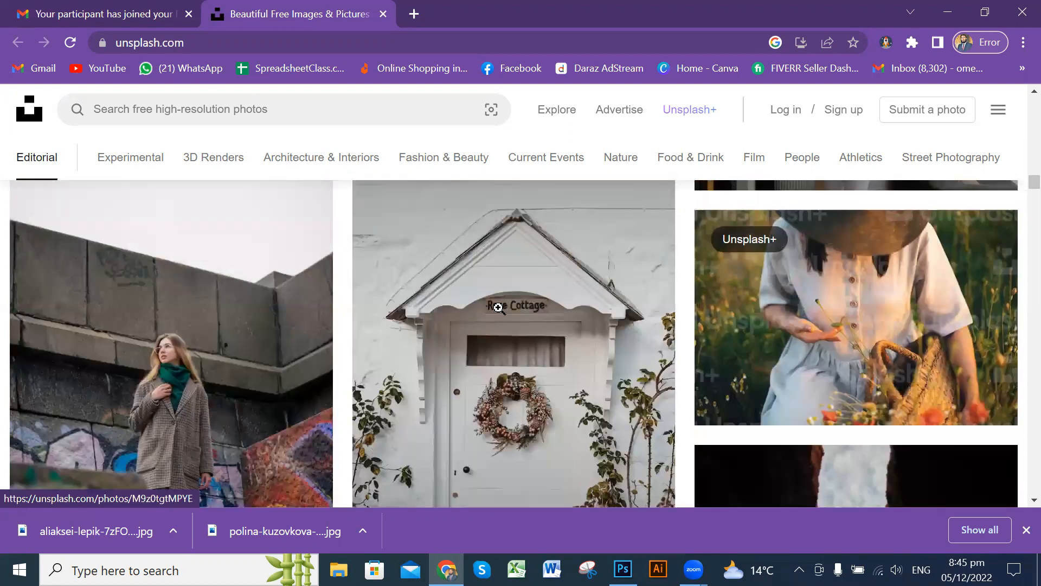
pyautogui.scroll(-3, 498, 307)
pyautogui.scroll(2, 513, 292)
pyautogui.scroll(3, 216, 332)
pyautogui.scroll(-3, 163, 358)
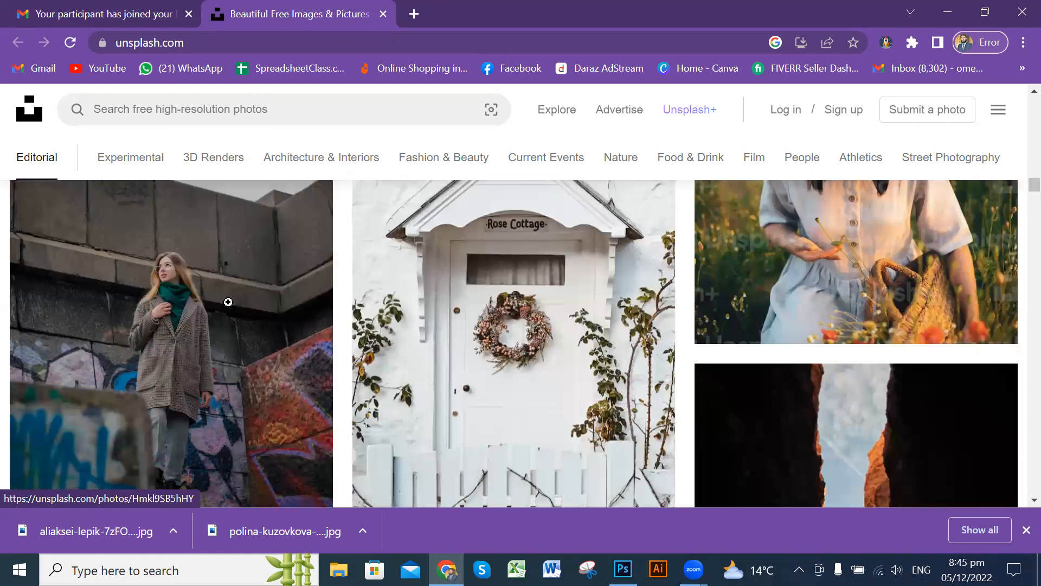
pyautogui.scroll(-2, 269, 320)
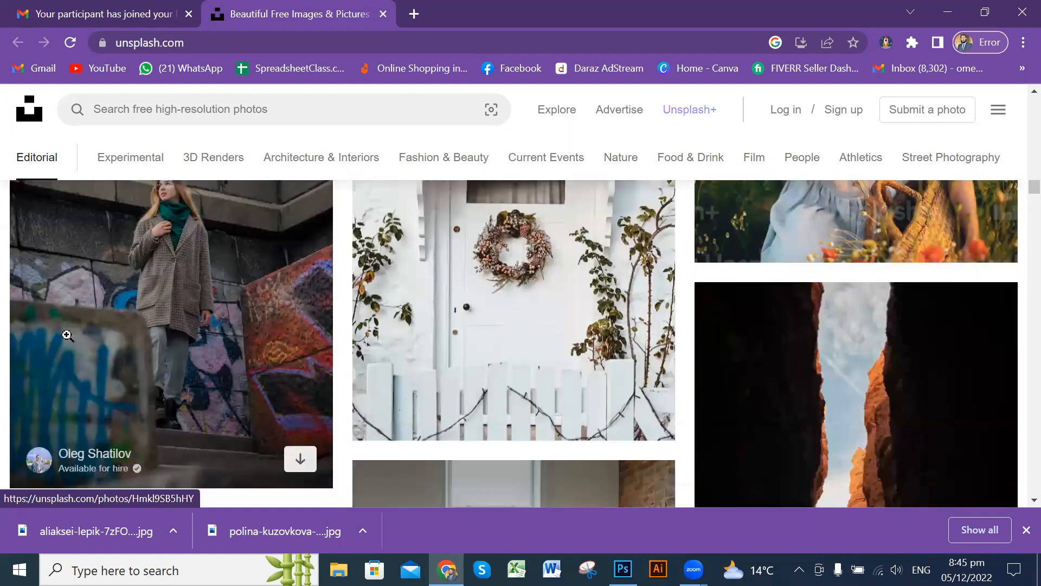
pyautogui.scroll(2, 277, 369)
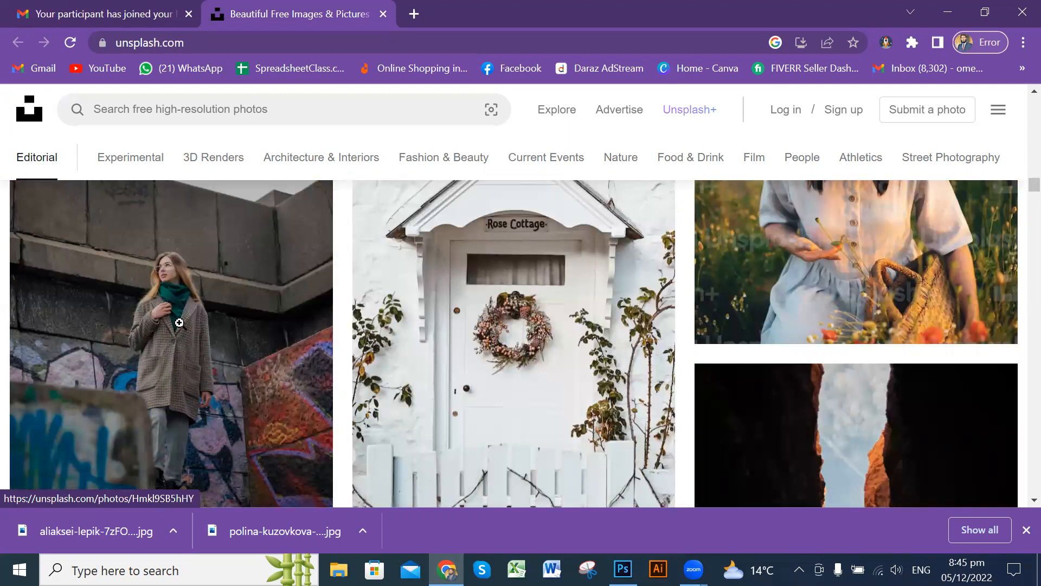
pyautogui.scroll(-1, 814, 369)
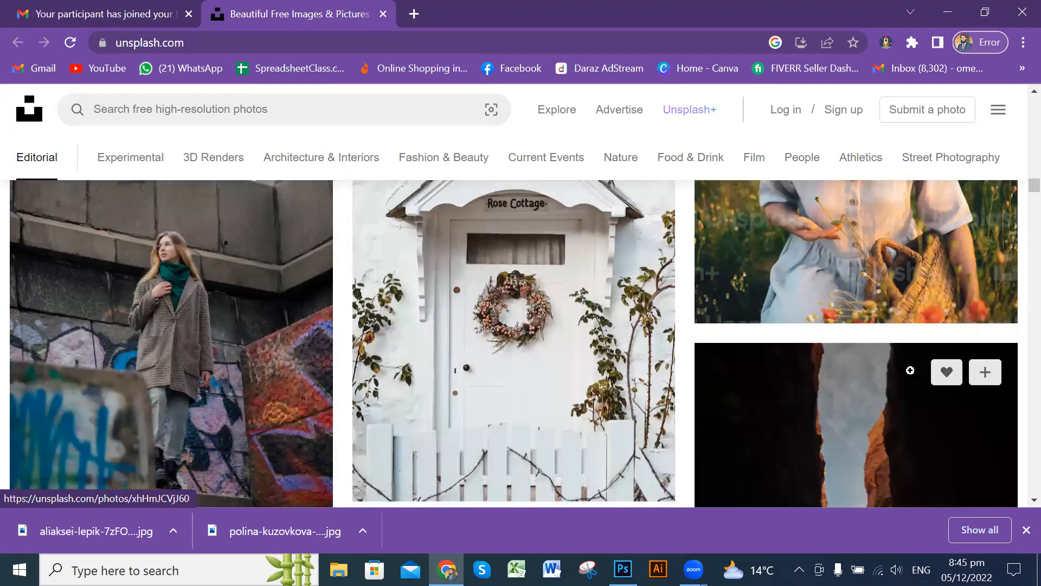
pyautogui.scroll(-1, 829, 389)
pyautogui.scroll(-10, 830, 385)
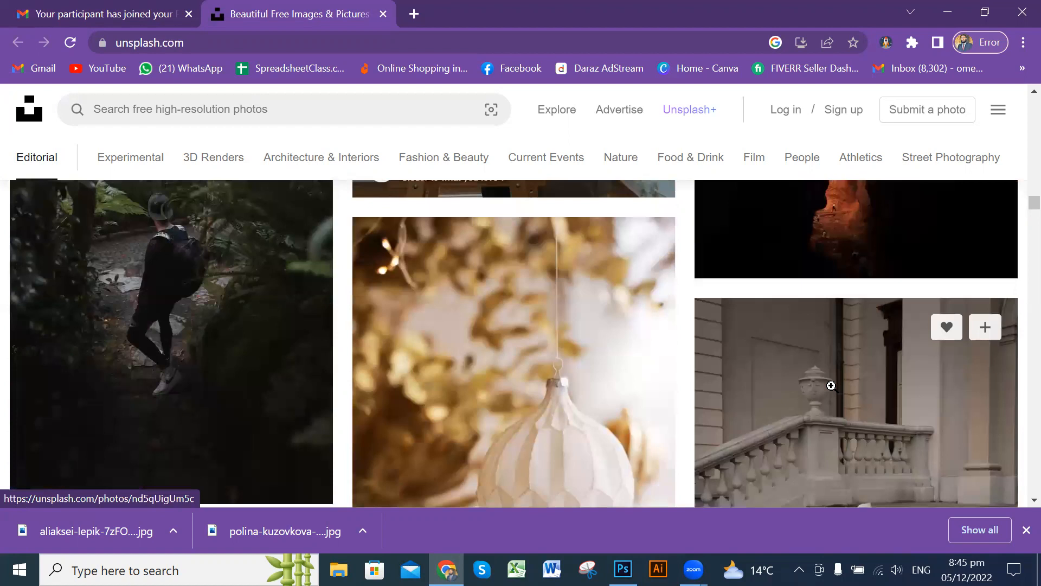
pyautogui.scroll(-2, 542, 365)
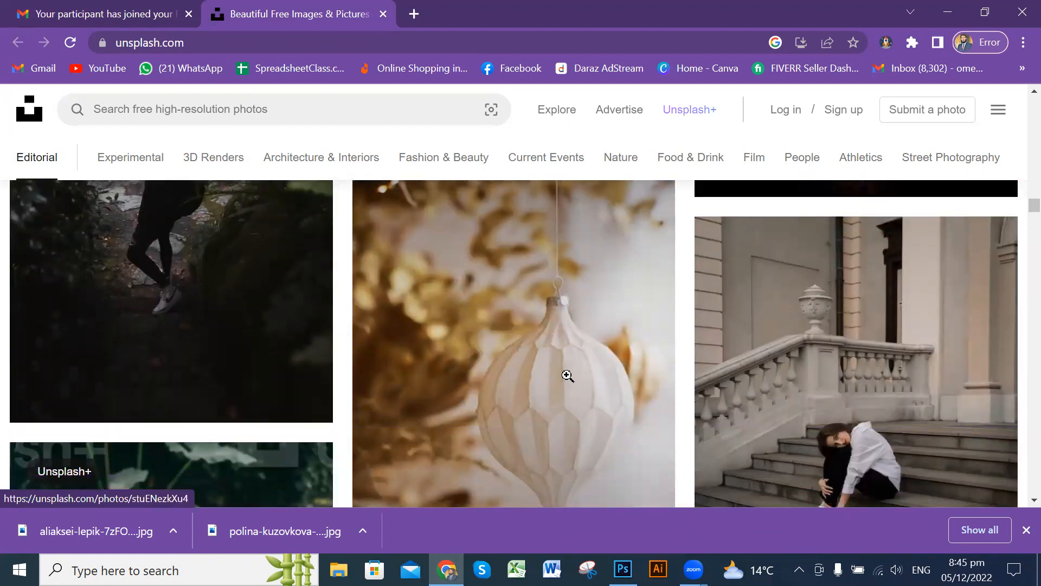
pyautogui.scroll(-2, 565, 378)
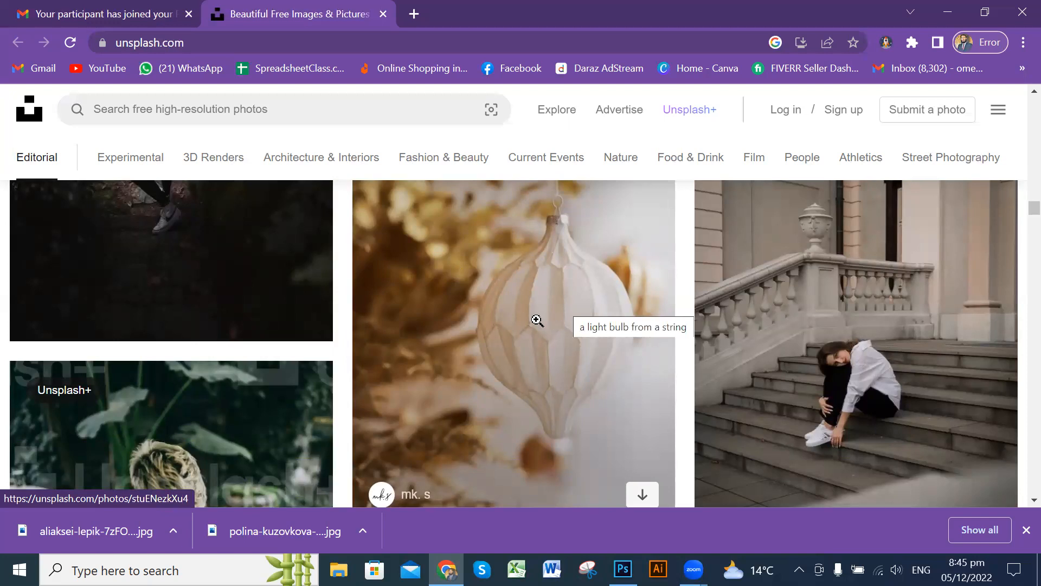
# Download the free photo of the white hanging ornament from the Unsplash Editorial feed
pyautogui.click(623, 568)
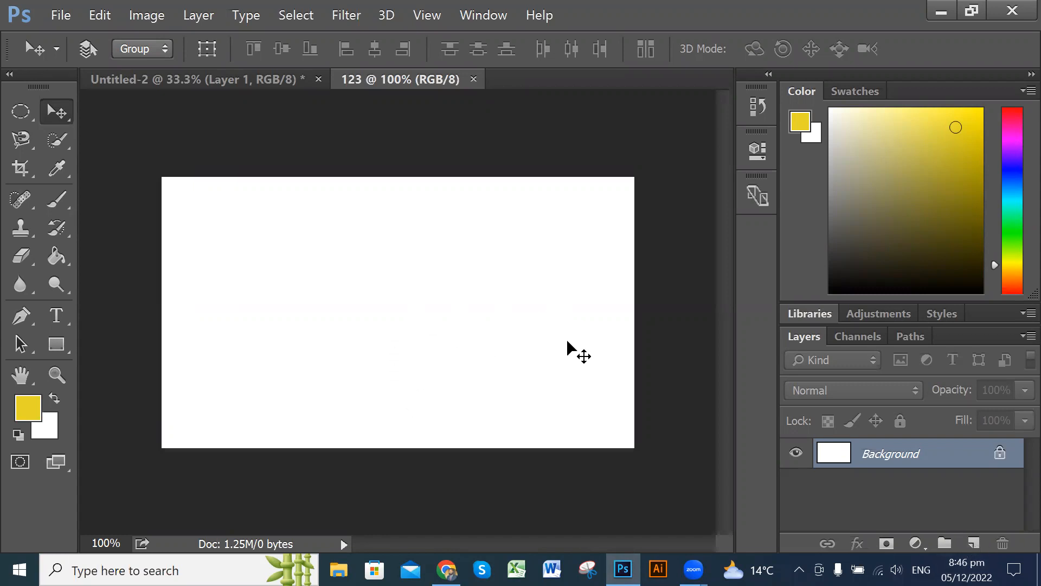
pyautogui.click(447, 569)
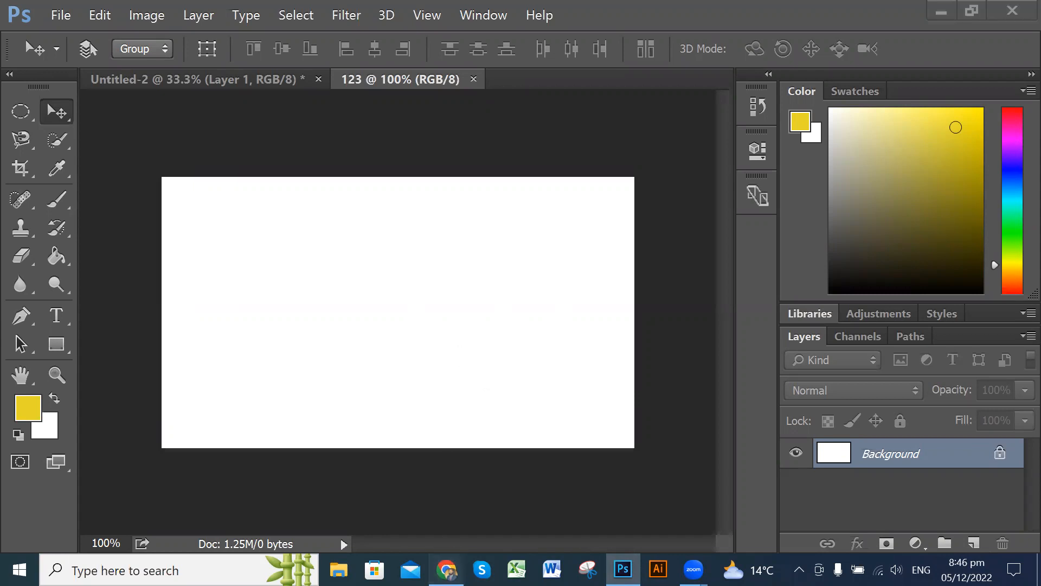
pyautogui.scroll(-3, 529, 328)
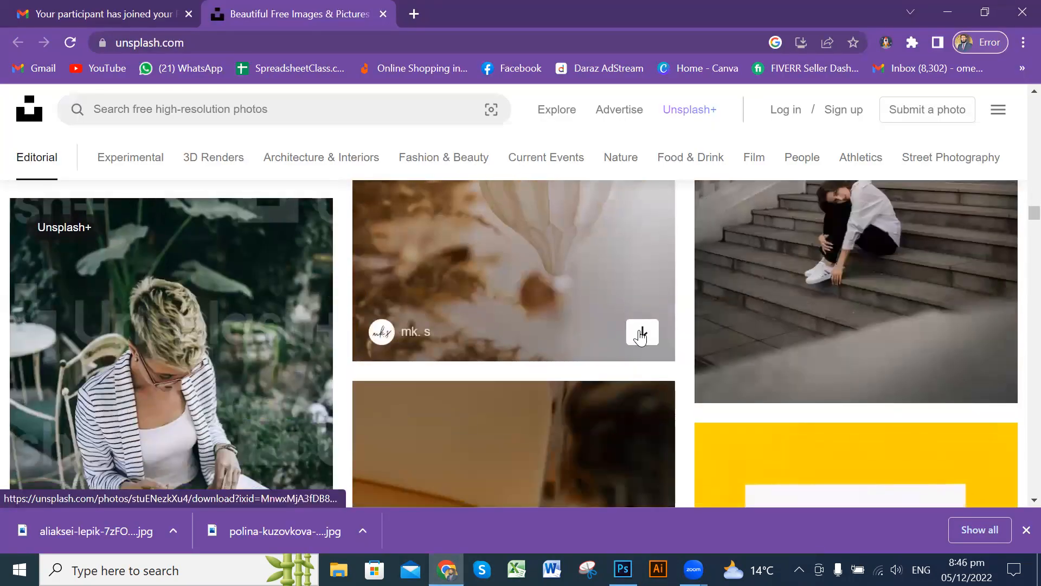
pyautogui.click(642, 333)
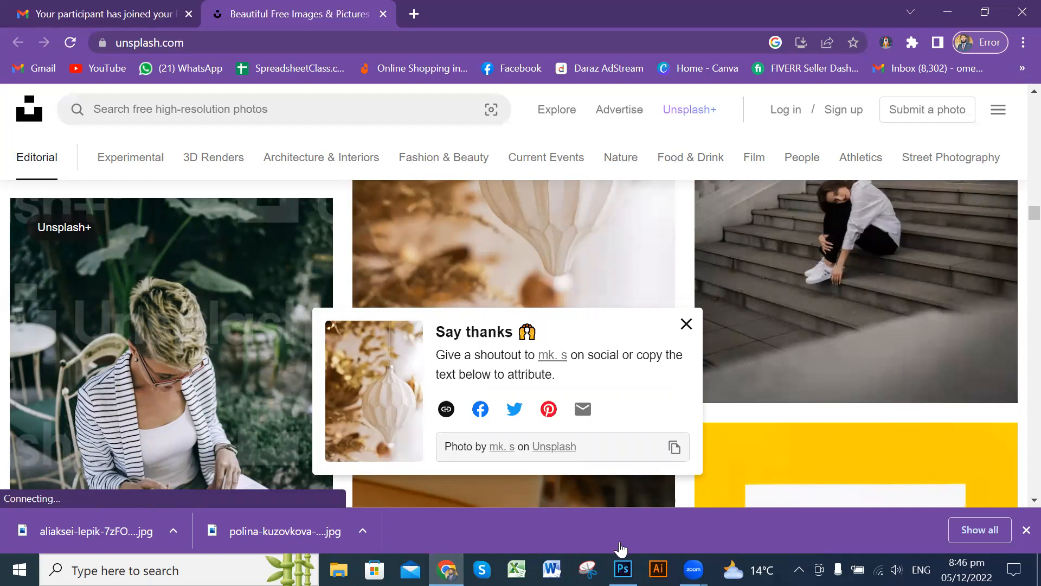
# Switch to Photoshop and open a File Explorer window beside the blank canvas of document 123
pyautogui.click(622, 569)
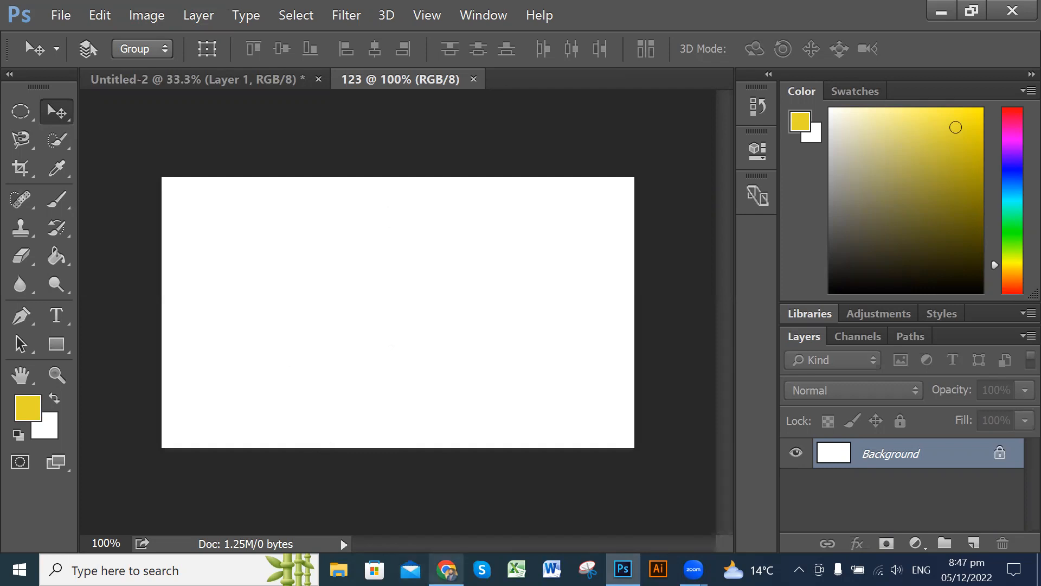
pyautogui.click(447, 570)
pyautogui.moveTo(137, 524); pyautogui.dragTo(339, 568)
pyautogui.click(339, 570)
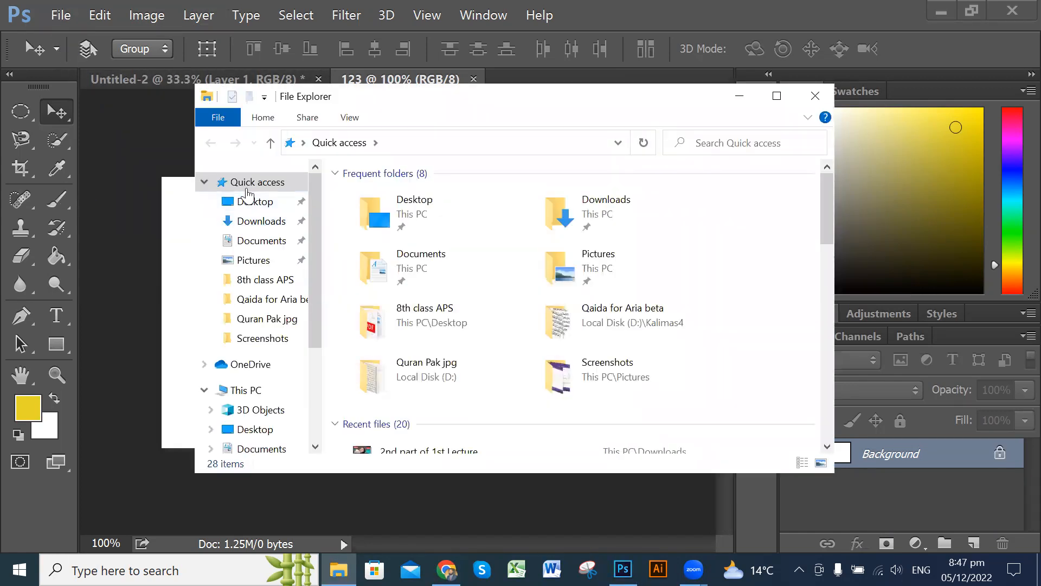
pyautogui.moveTo(489, 94); pyautogui.dragTo(670, 81)
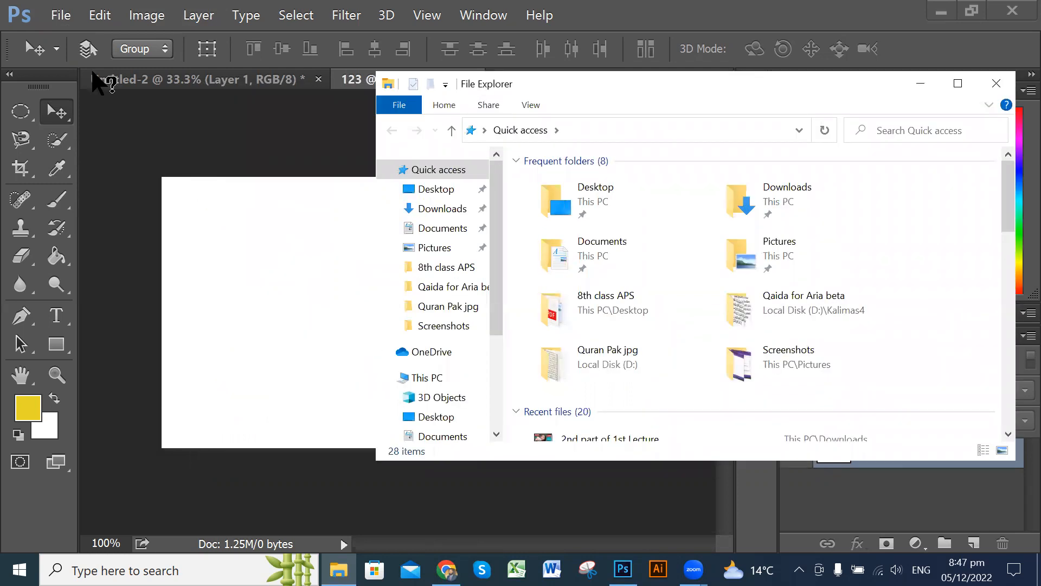
pyautogui.click(66, 16)
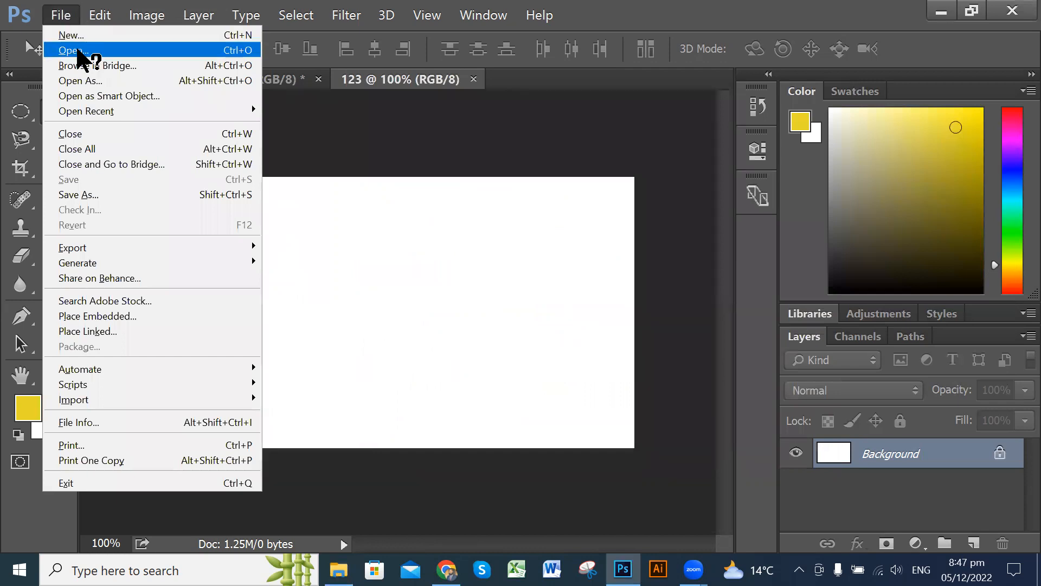
pyautogui.click(77, 50)
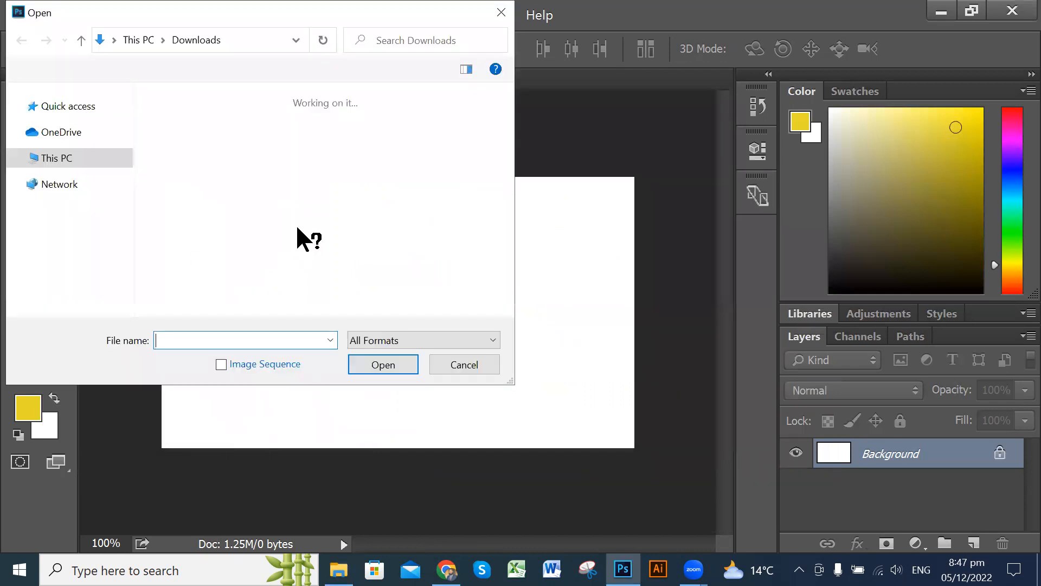
pyautogui.moveTo(123, 258); pyautogui.dragTo(123, 165)
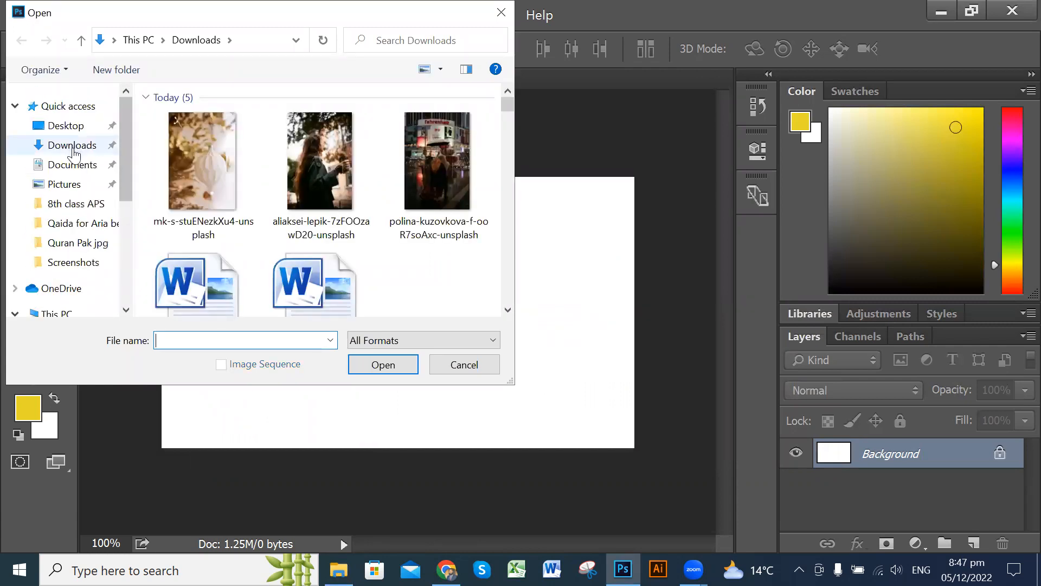
pyautogui.click(214, 160)
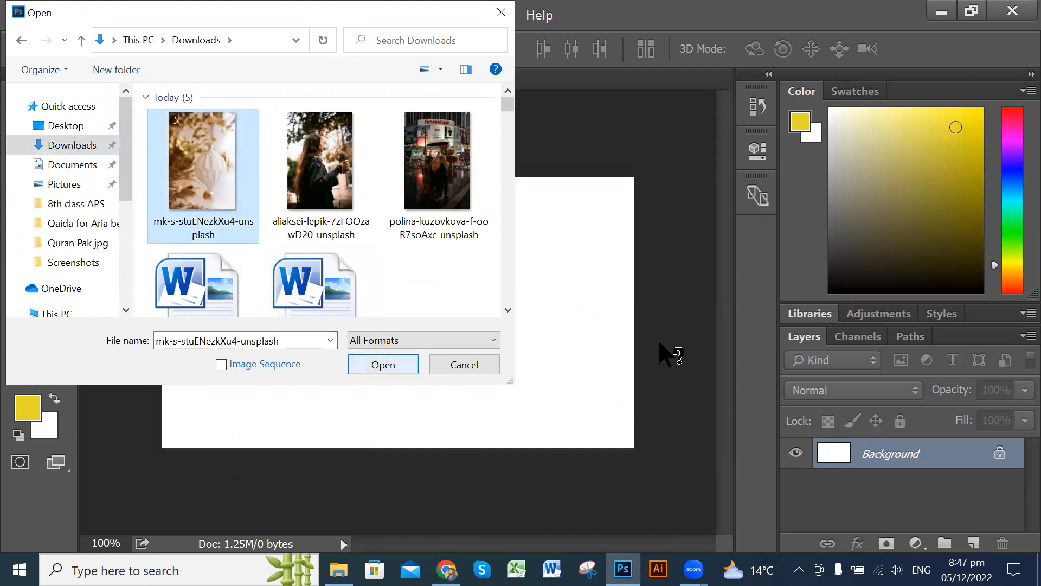
pyautogui.click(468, 365)
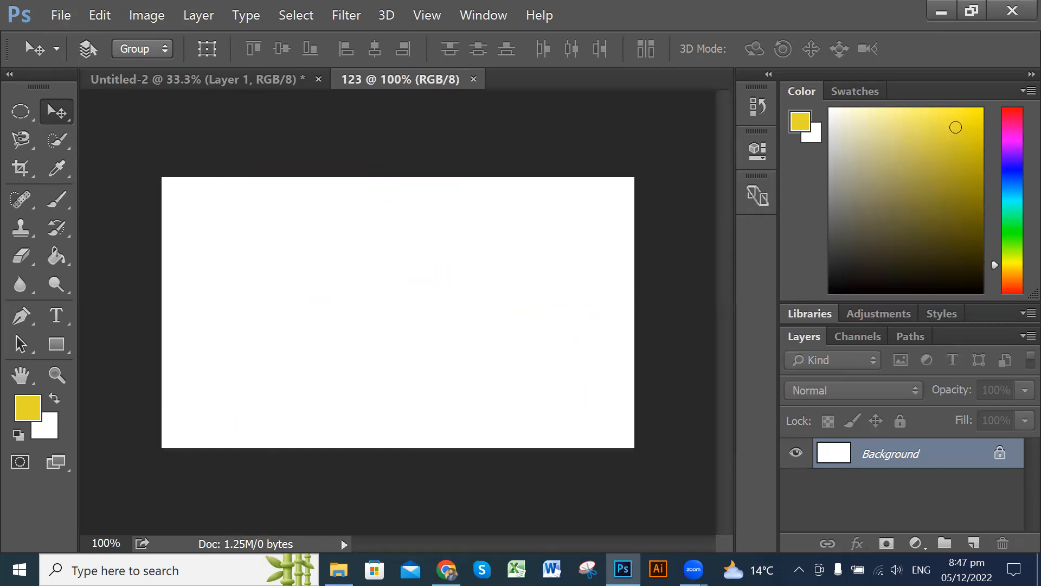
# Open the Downloads folder in File Explorer and try to place the mk-s-stuENezkXu4-unsplash photo onto the canvas of document 123
pyautogui.click(339, 570)
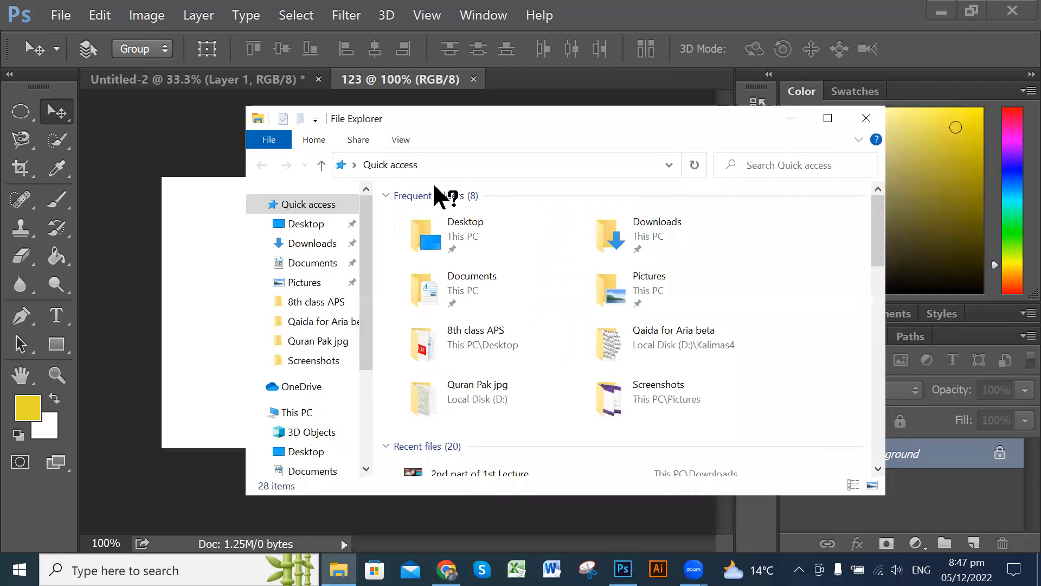
pyautogui.click(310, 245)
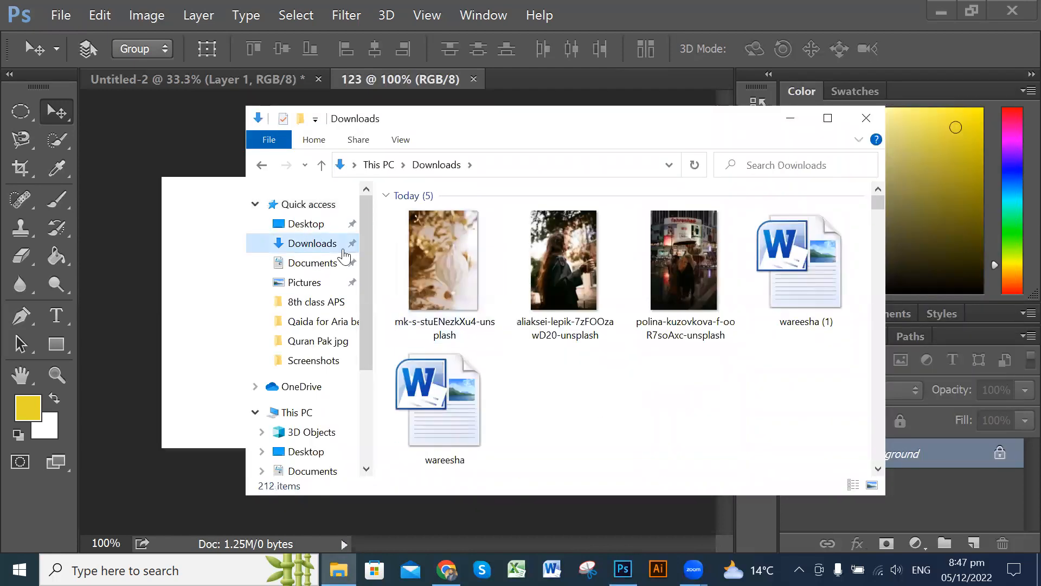
pyautogui.moveTo(583, 113); pyautogui.dragTo(787, 89)
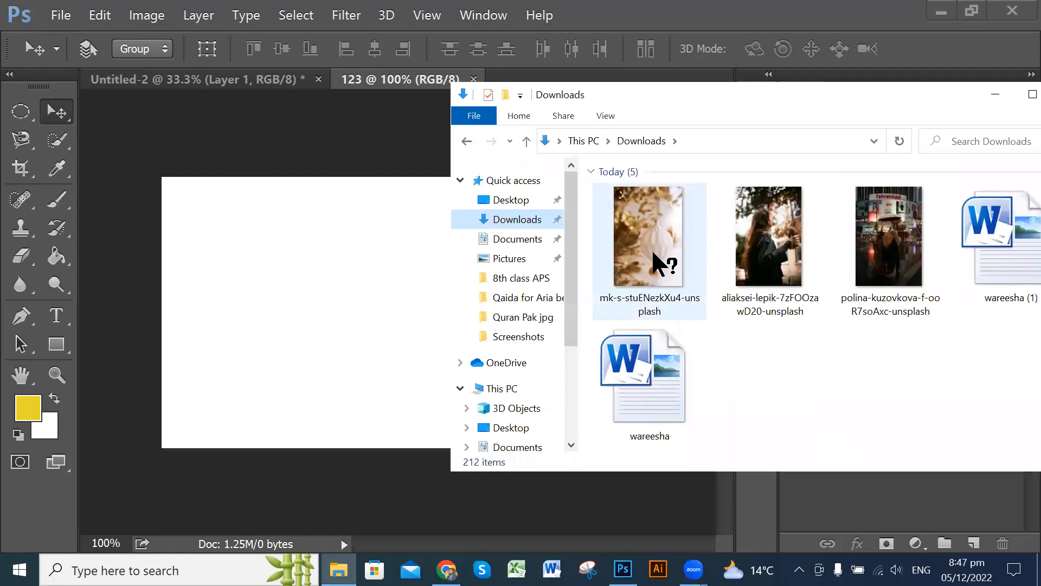
pyautogui.moveTo(652, 248); pyautogui.dragTo(233, 296)
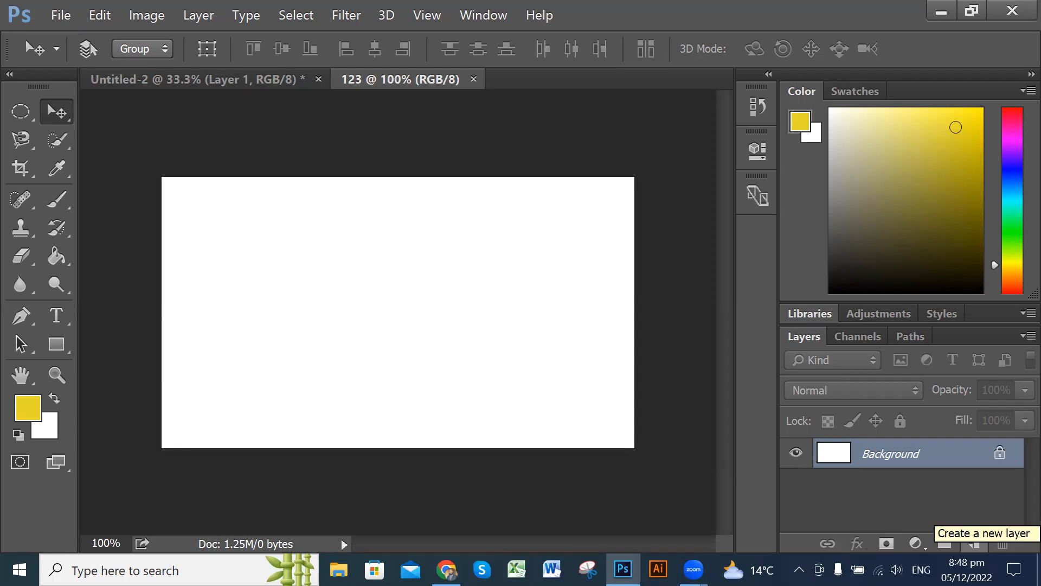
# Add a new empty layer above the Background layer in document 123
pyautogui.click(975, 544)
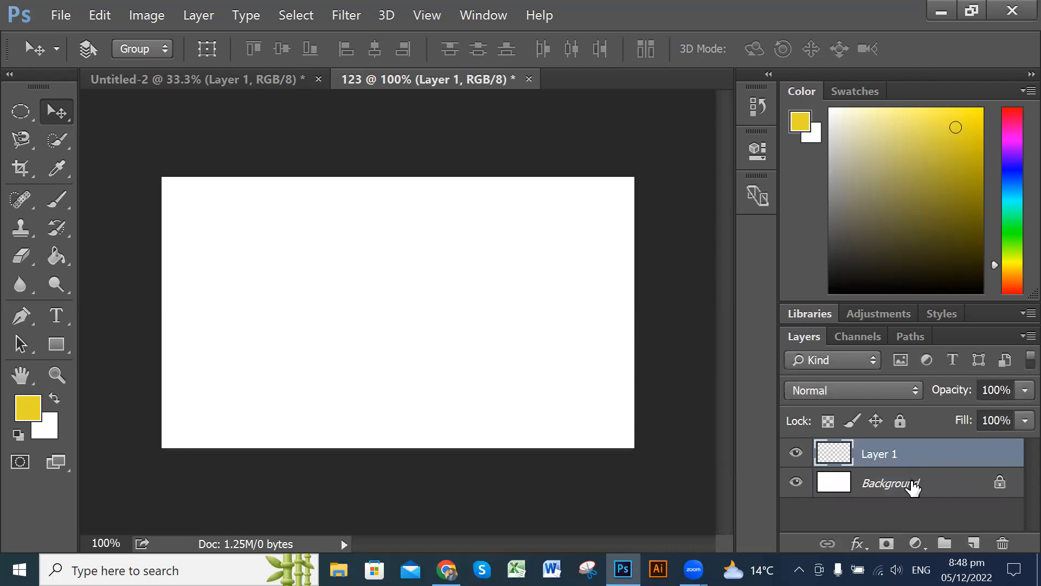
# Add two more empty layers above Layer 1 in document 123 and look through the layer stack
pyautogui.click(975, 544)
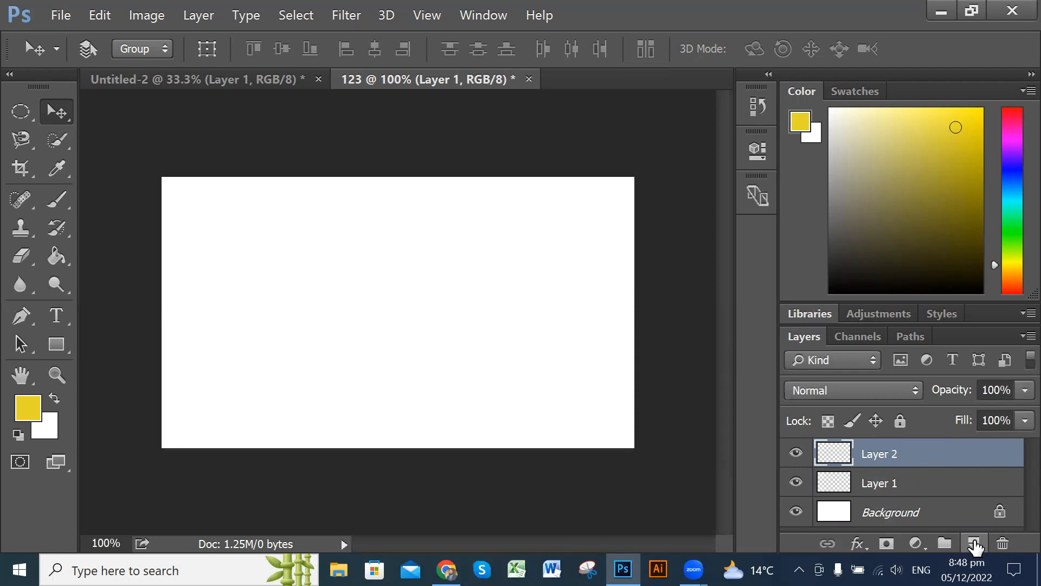
pyautogui.click(975, 544)
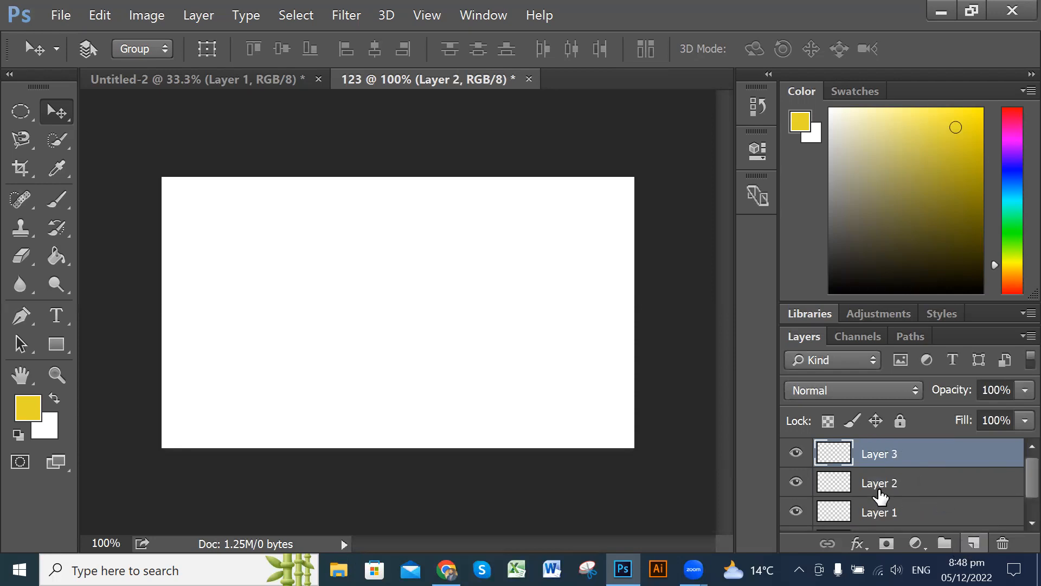
pyautogui.scroll(-2, 895, 488)
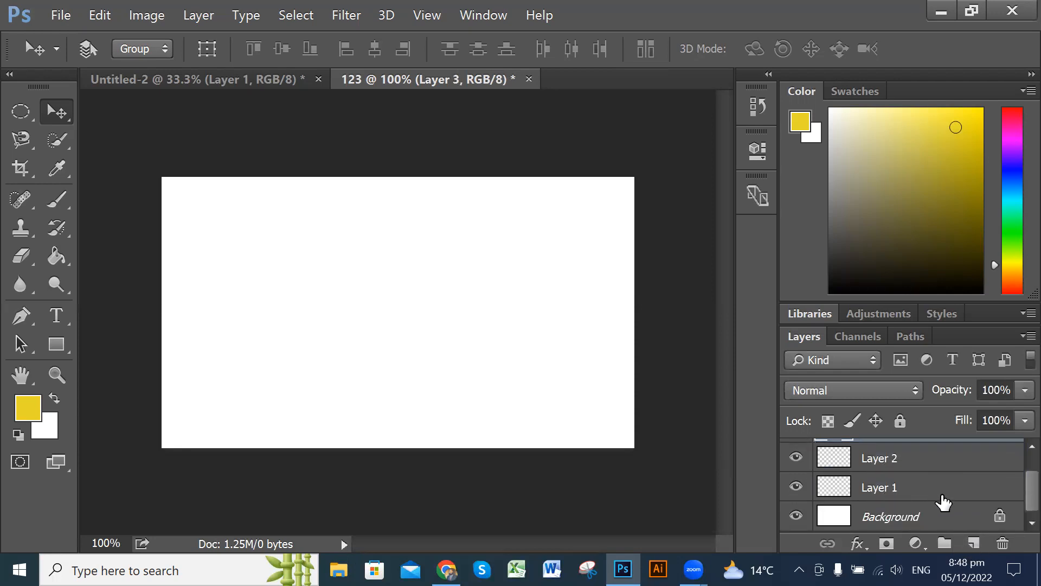
pyautogui.scroll(2, 944, 499)
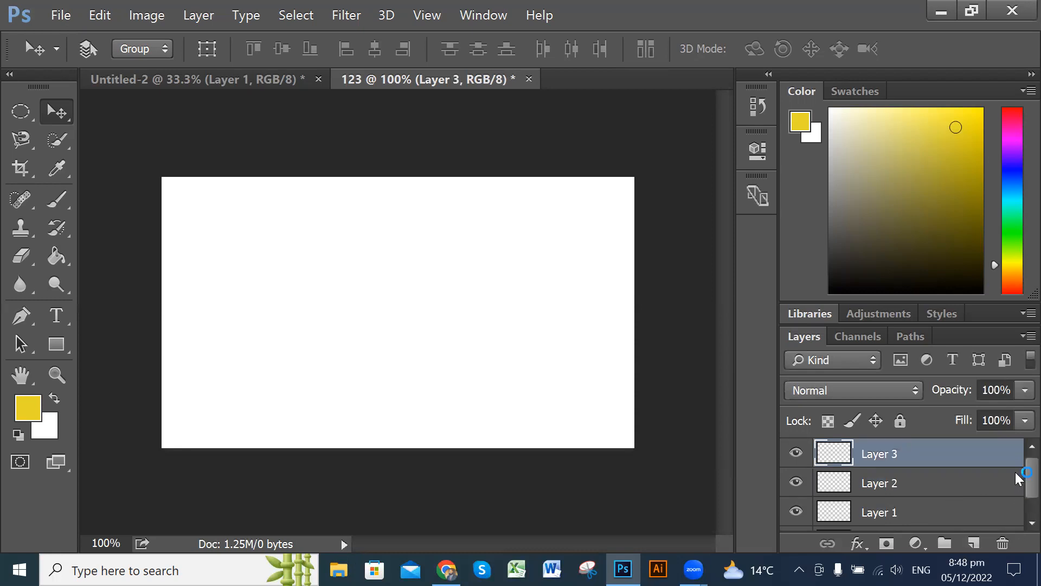
pyautogui.scroll(-2, 1015, 475)
pyautogui.scroll(2, 1015, 499)
pyautogui.scroll(-1, 1016, 482)
pyautogui.scroll(-1, 839, 497)
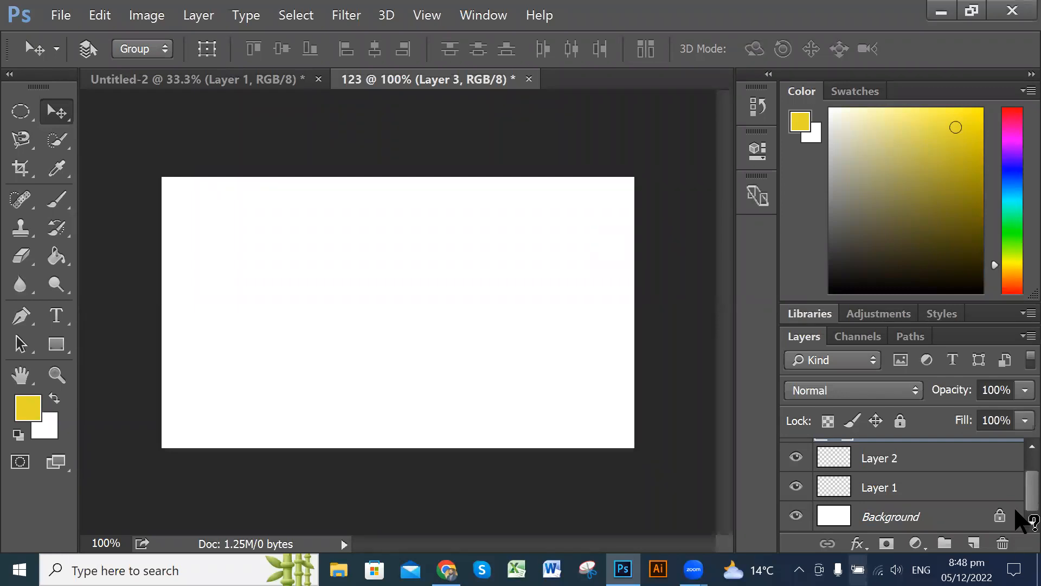
# Select the Background, Layer 1, Layer 2 and Layer 3 one after another to go through the layer stack
pyautogui.click(873, 518)
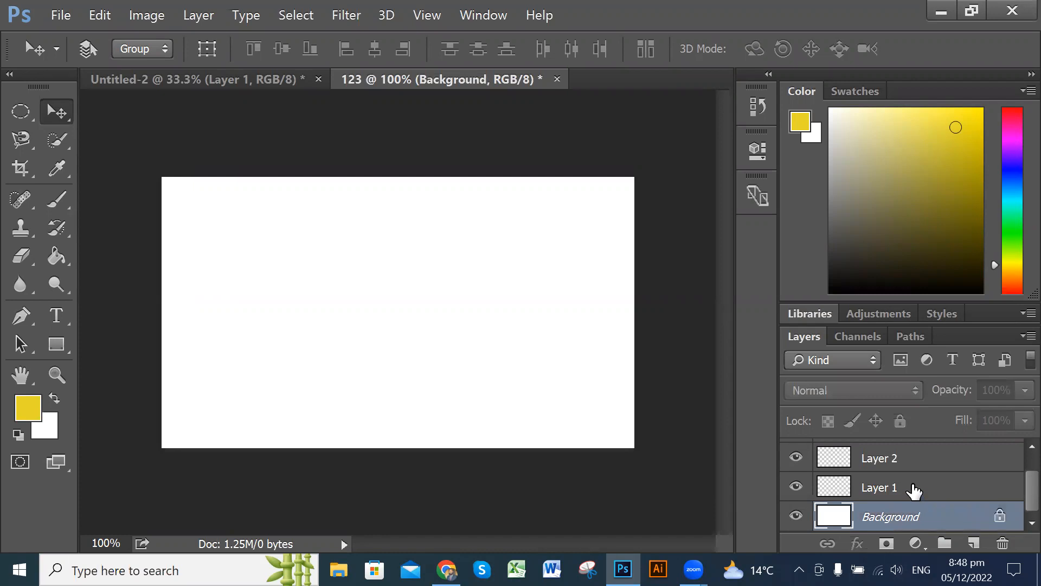
pyautogui.click(914, 491)
pyautogui.scroll(1, 929, 480)
pyautogui.click(929, 481)
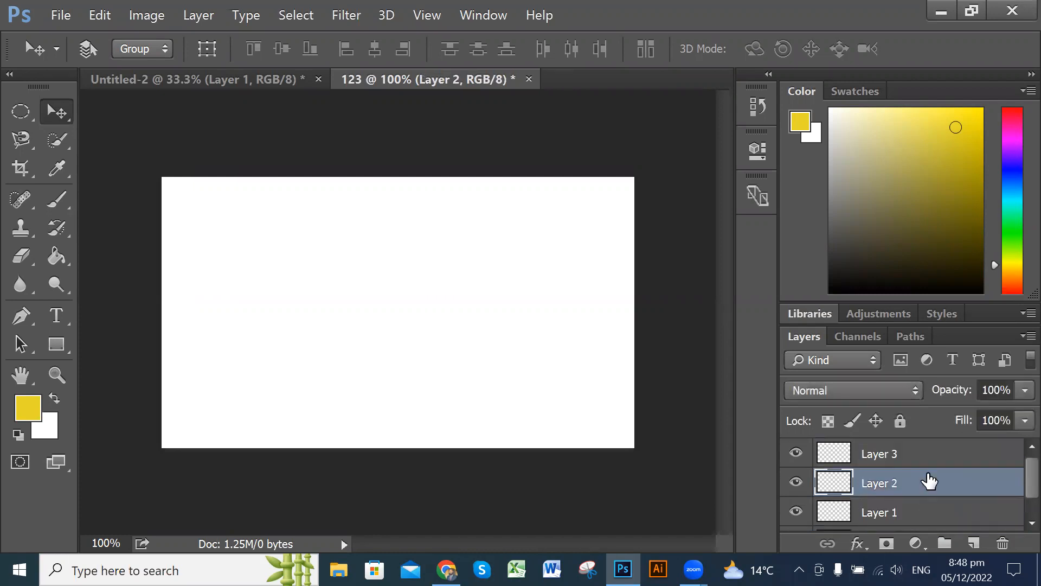
pyautogui.click(914, 459)
pyautogui.scroll(-1, 914, 461)
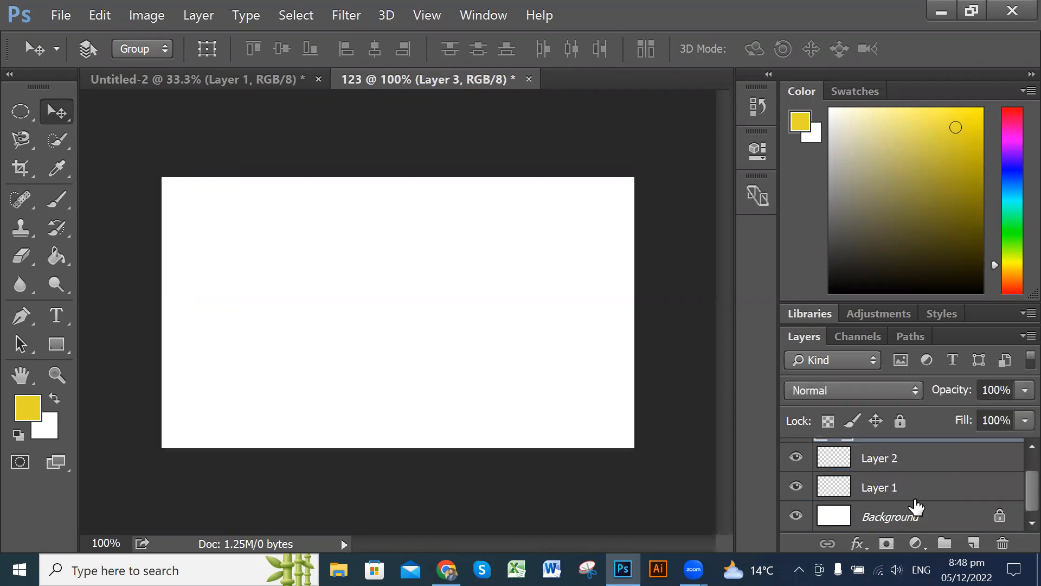
# Make the Background the active layer and set up the Pencil tool with a 48 px size
pyautogui.click(901, 516)
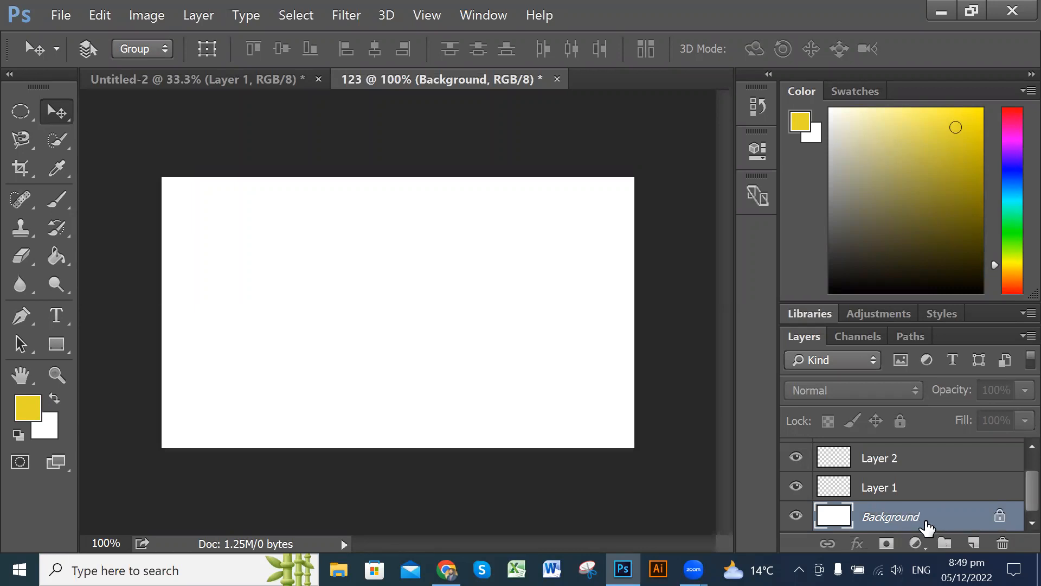
pyautogui.rightClick(51, 202)
pyautogui.click(114, 213)
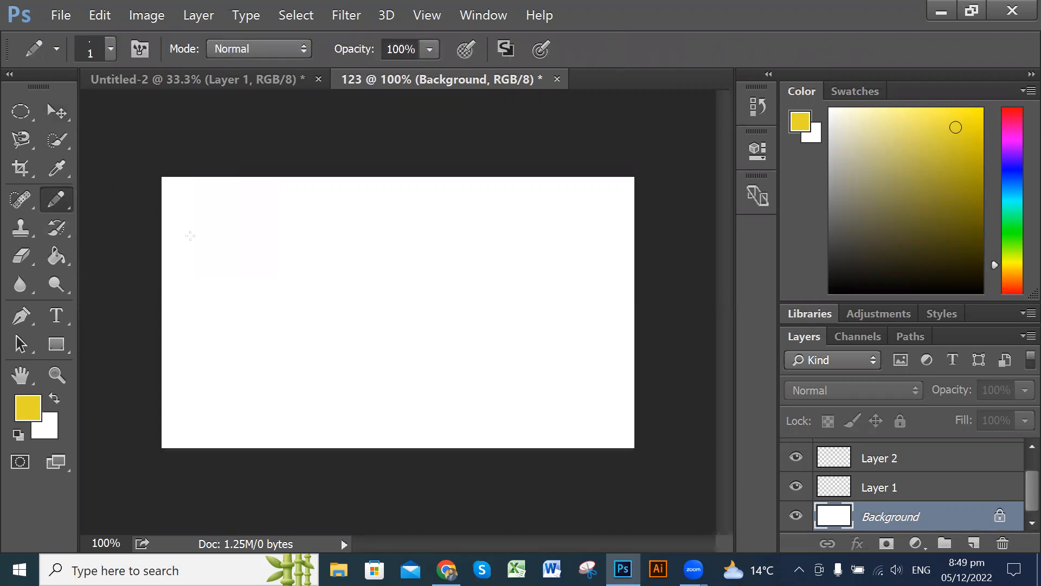
pyautogui.click(110, 48)
pyautogui.moveTo(120, 118)
pyautogui.mouseDown()
pyautogui.moveTo(184, 118)
pyautogui.moveTo(153, 118)
pyautogui.mouseUp()
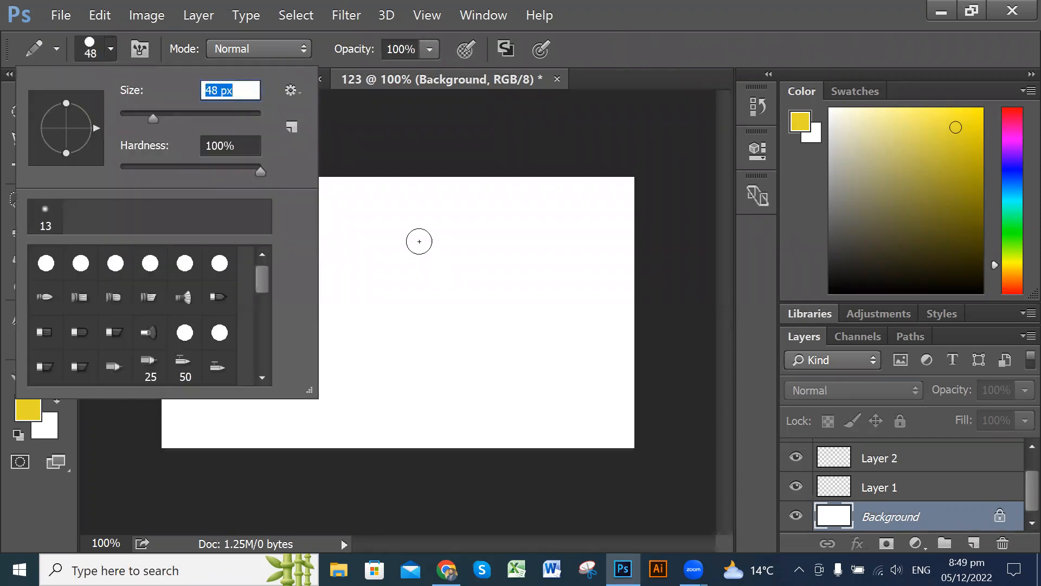
# Scribble broad yellow freehand strokes across the Background layer with the Pencil tool
pyautogui.click(419, 241)
pyautogui.moveTo(421, 274)
pyautogui.mouseDown()
pyautogui.moveTo(215, 310)
pyautogui.moveTo(224, 333)
pyautogui.moveTo(284, 322)
pyautogui.moveTo(461, 360)
pyautogui.moveTo(530, 308)
pyautogui.moveTo(560, 346)
pyautogui.moveTo(559, 289)
pyautogui.moveTo(582, 248)
pyautogui.moveTo(431, 236)
pyautogui.mouseUp()
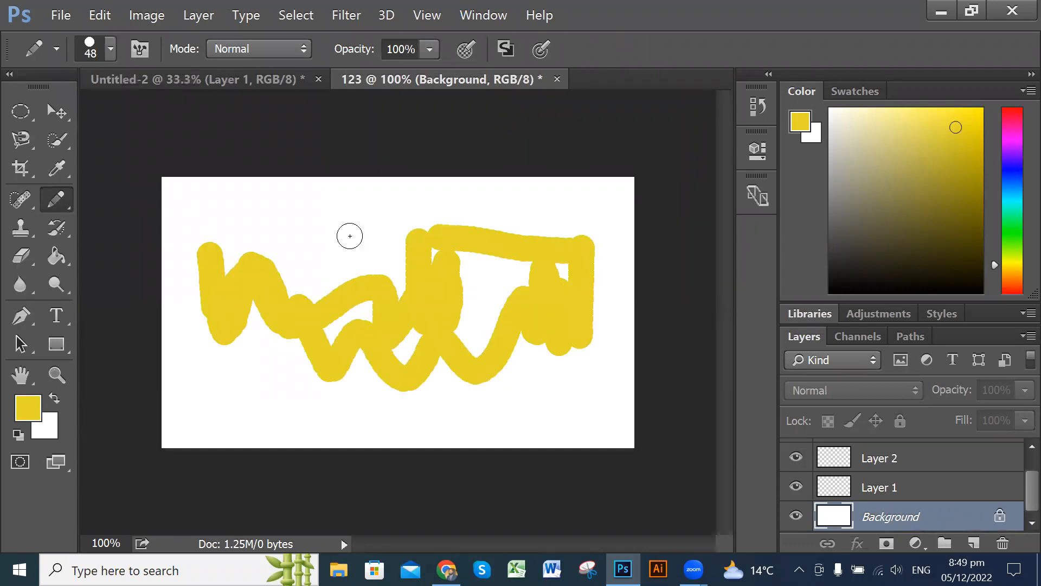
pyautogui.moveTo(350, 236); pyautogui.dragTo(316, 233)
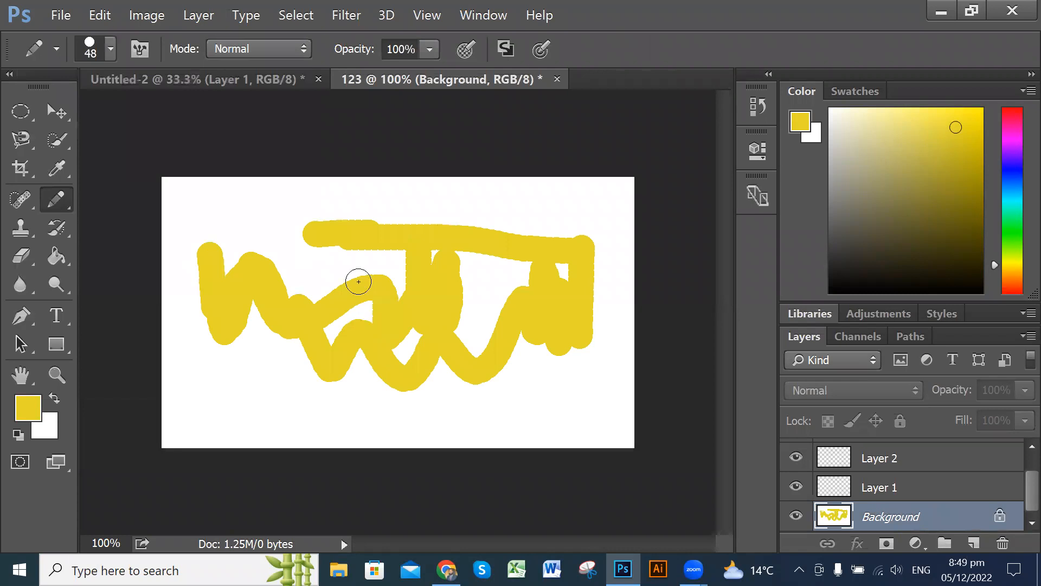
# Try several times to move the scribbled Background layer with the Move tool, dismissing each message
pyautogui.click(56, 112)
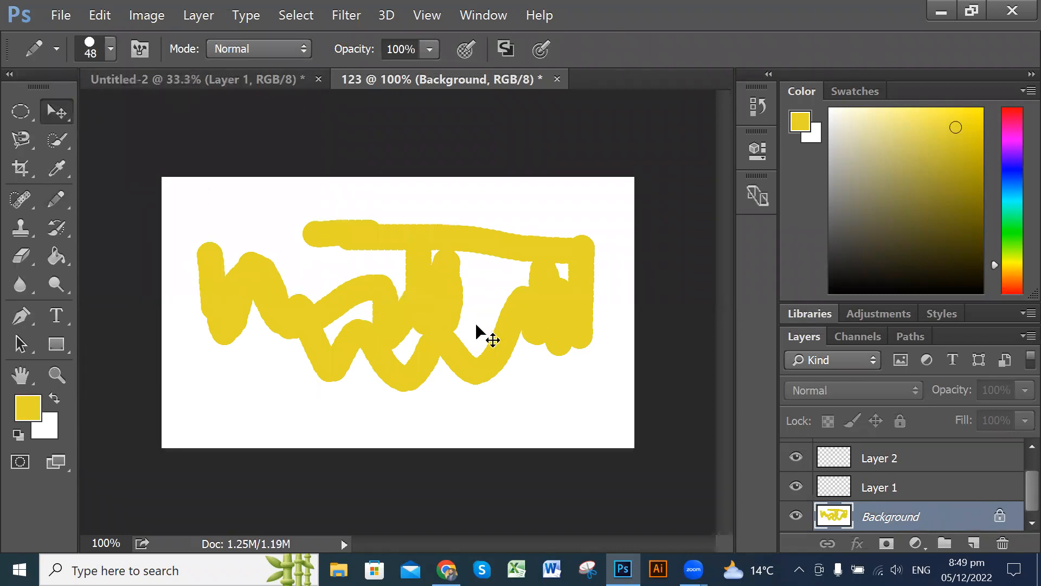
pyautogui.click(421, 337)
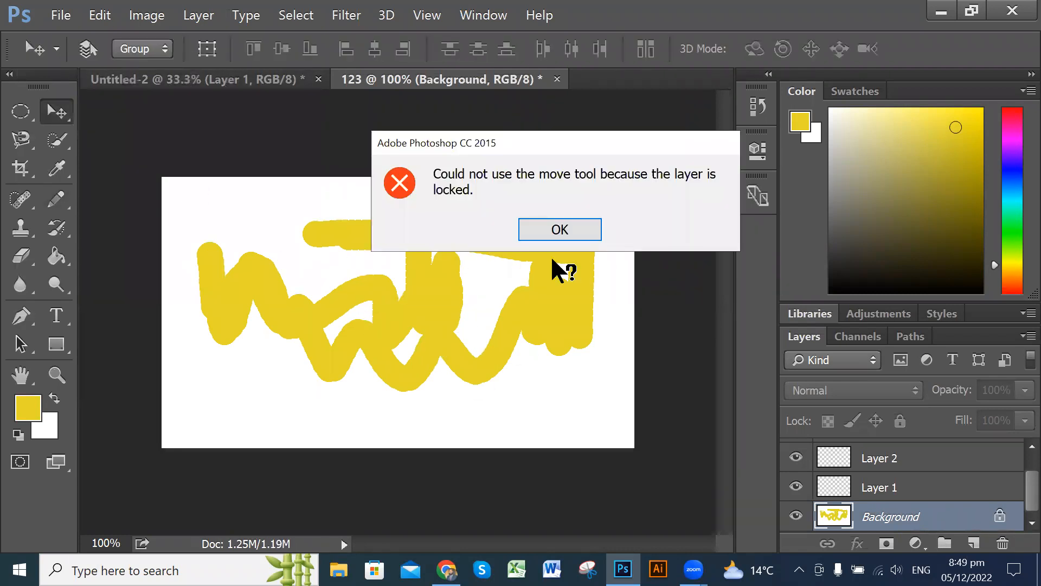
pyautogui.click(580, 225)
pyautogui.moveTo(464, 358); pyautogui.dragTo(441, 294)
pyautogui.click(565, 230)
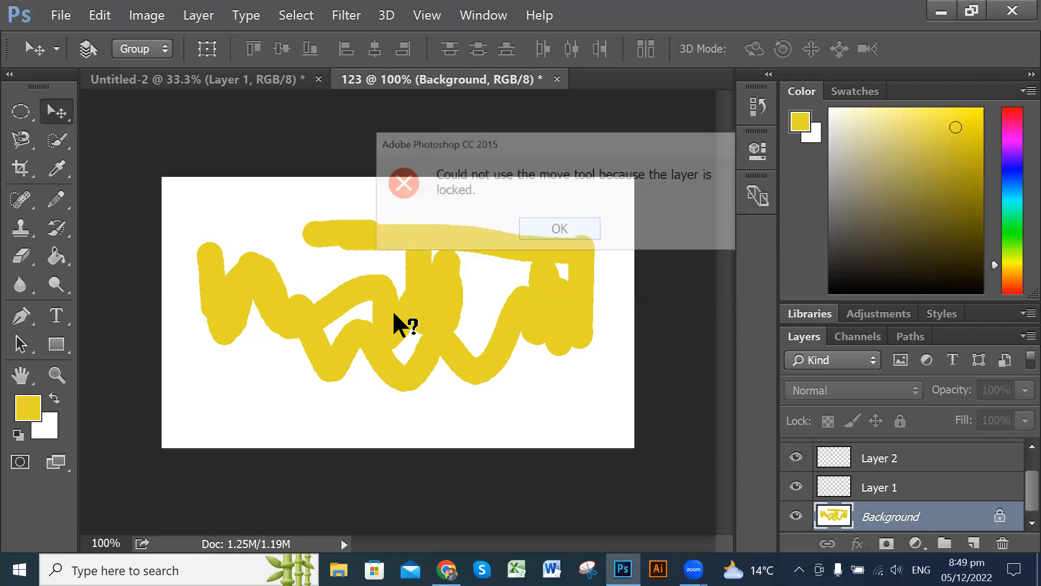
pyautogui.click(492, 293)
pyautogui.click(566, 230)
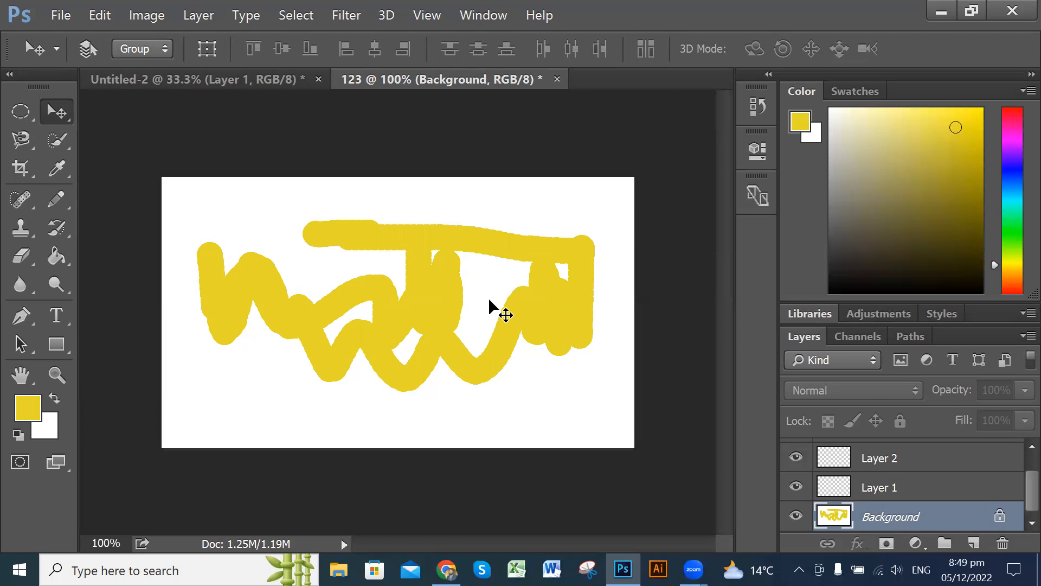
pyautogui.press('ctrl')
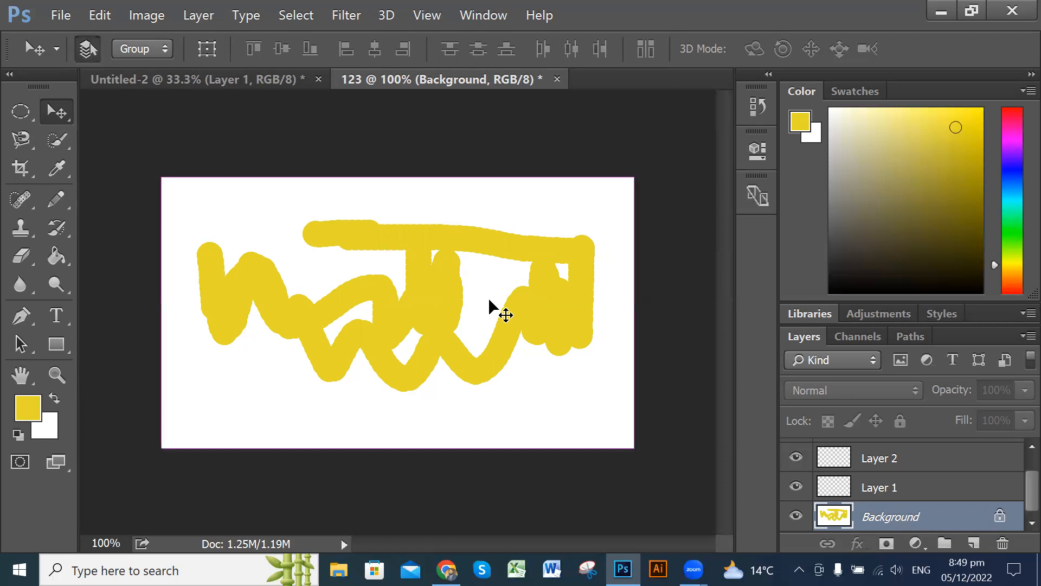
pyautogui.click(529, 332)
pyautogui.click(563, 234)
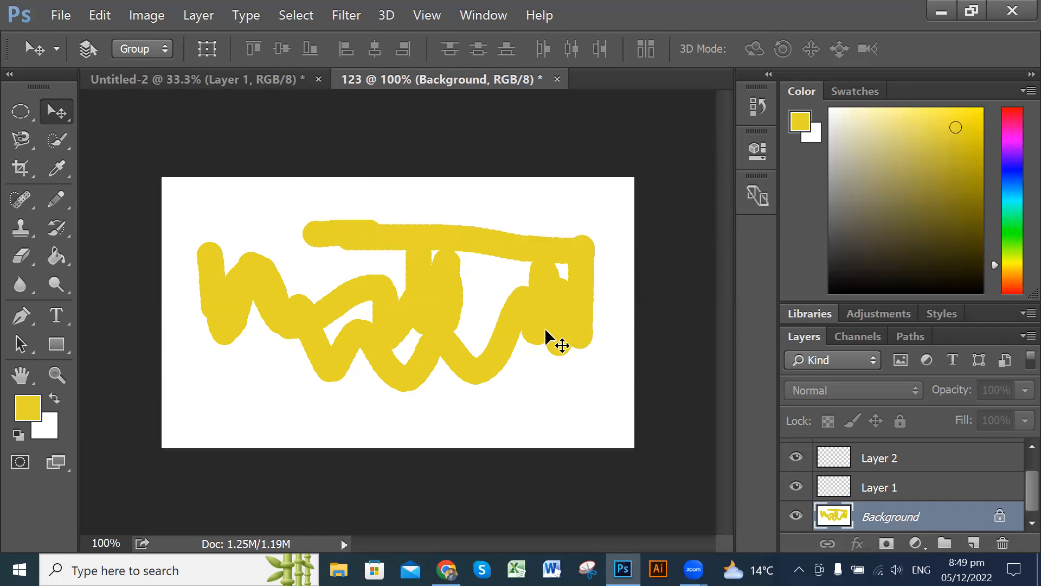
pyautogui.moveTo(562, 326)
pyautogui.mouseDown()
pyautogui.moveTo(558, 342)
pyautogui.moveTo(553, 312)
pyautogui.mouseUp()
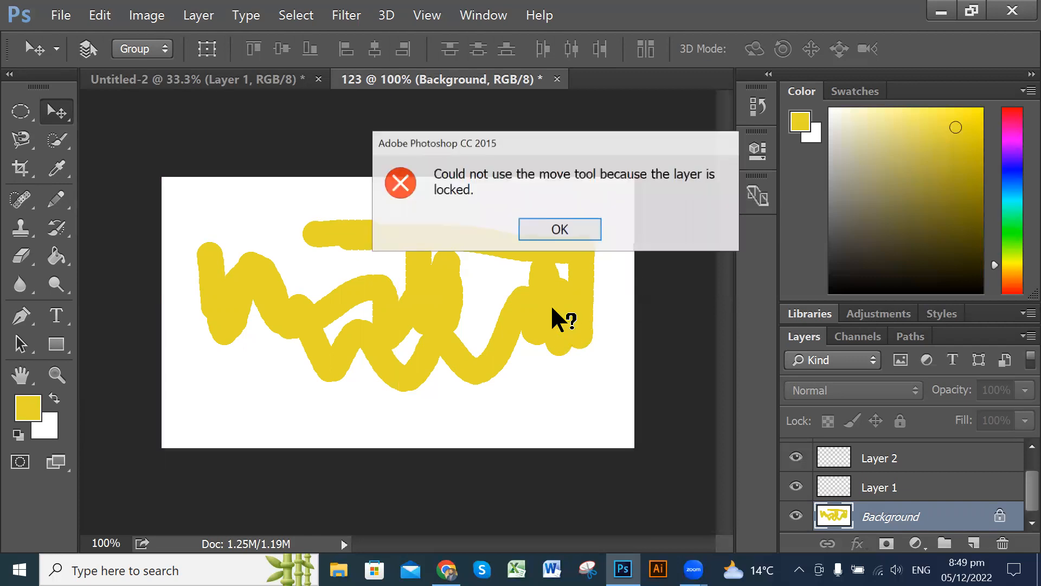
pyautogui.click(571, 228)
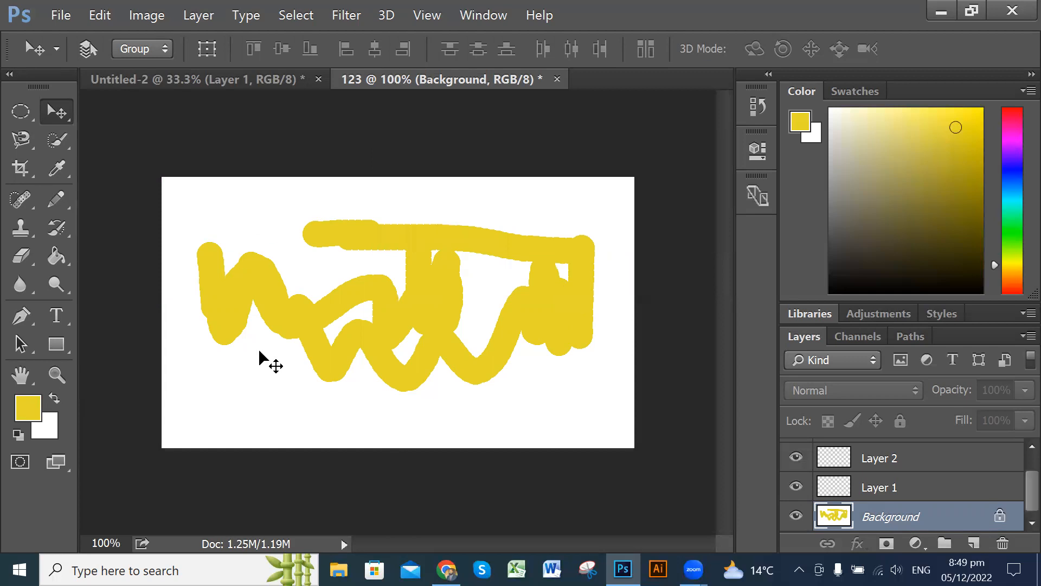
# Undo back past the yellow scribble on the Background and the addition of Layer 3
pyautogui.press('ctrl')
pyautogui.hotkey('ctrl', 'alt', 'z')
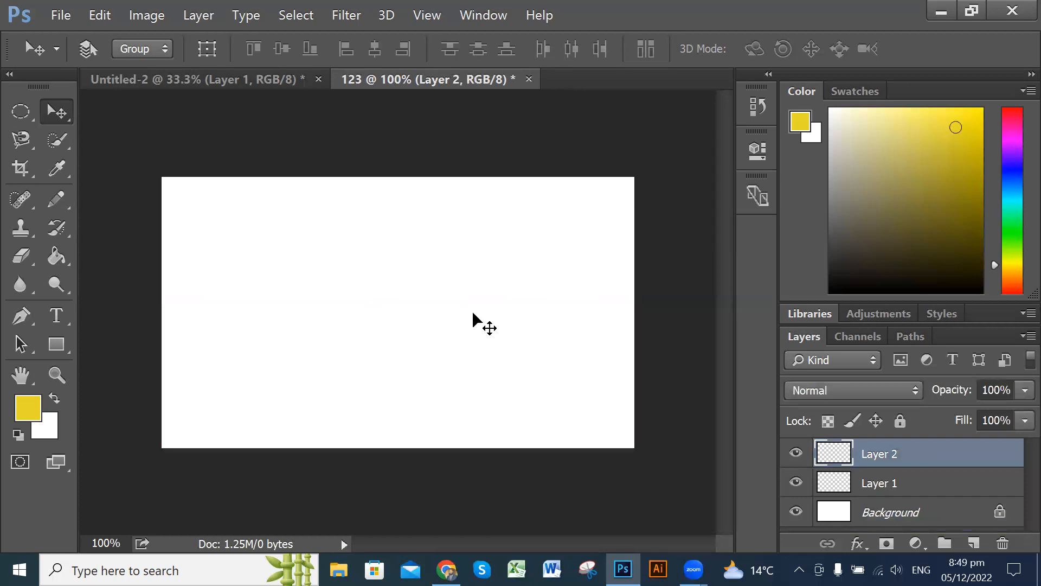
# Draw three separate diagonal yellow strokes side by side on Layer 2 with the 48 px Pencil tool
pyautogui.moveTo(231, 235); pyautogui.dragTo(295, 323)
pyautogui.click(57, 255)
pyautogui.click(56, 200)
pyautogui.moveTo(300, 243); pyautogui.dragTo(385, 350)
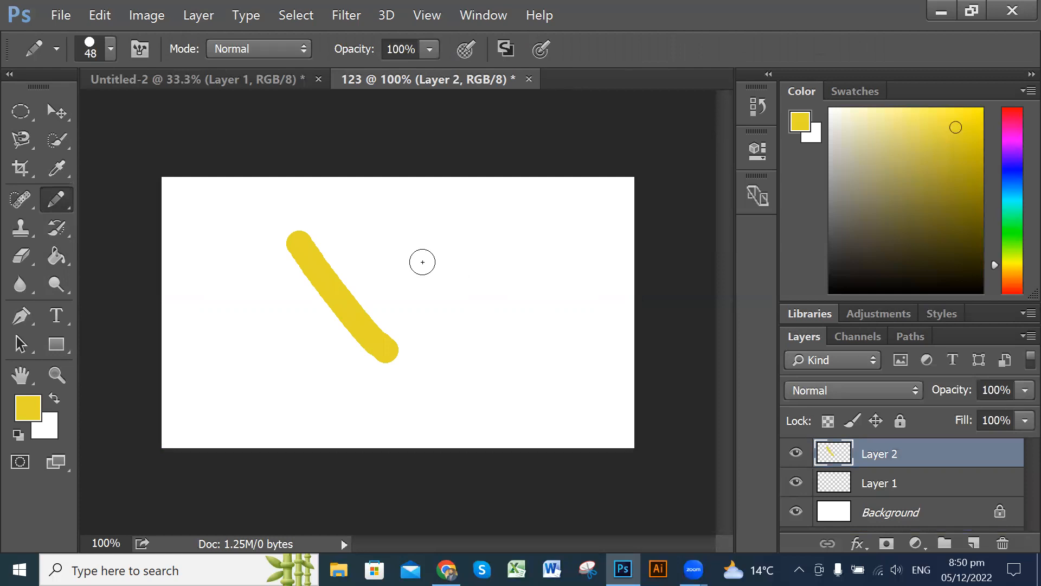
pyautogui.moveTo(385, 239); pyautogui.dragTo(475, 333)
pyautogui.moveTo(480, 241); pyautogui.dragTo(574, 337)
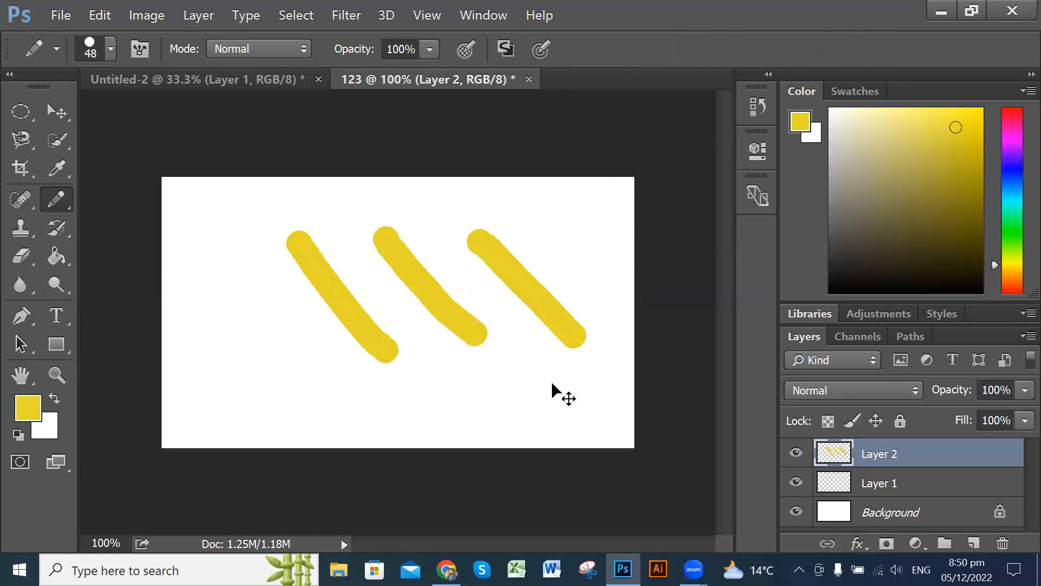
# Undo the three diagonal strokes on Layer 2 one by one
pyautogui.hotkey('ctrl', 'z')
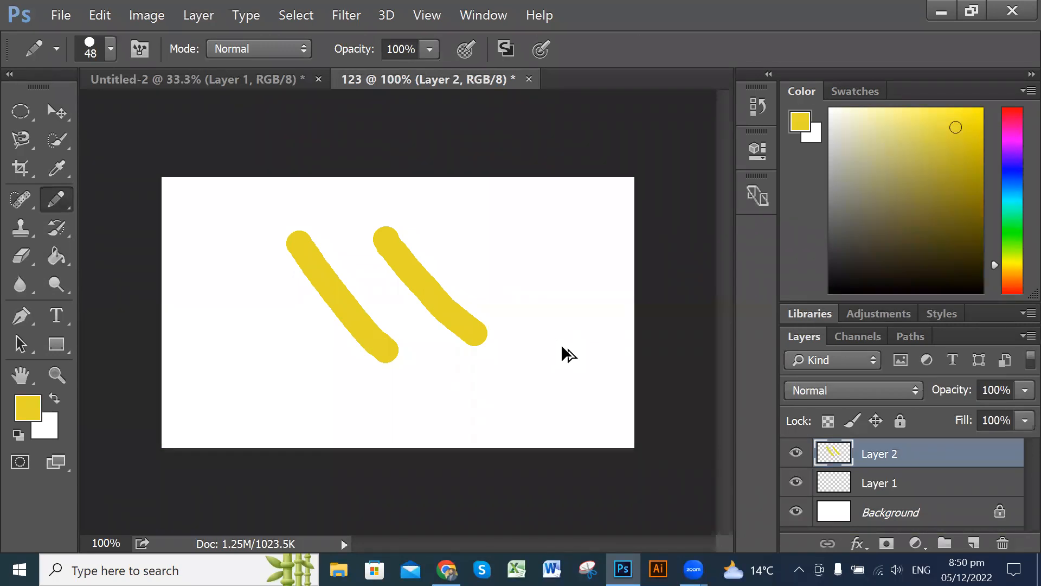
pyautogui.hotkey('ctrl', 'alt', 'z')
pyautogui.hotkey('ctrl', 'alt', 'z')
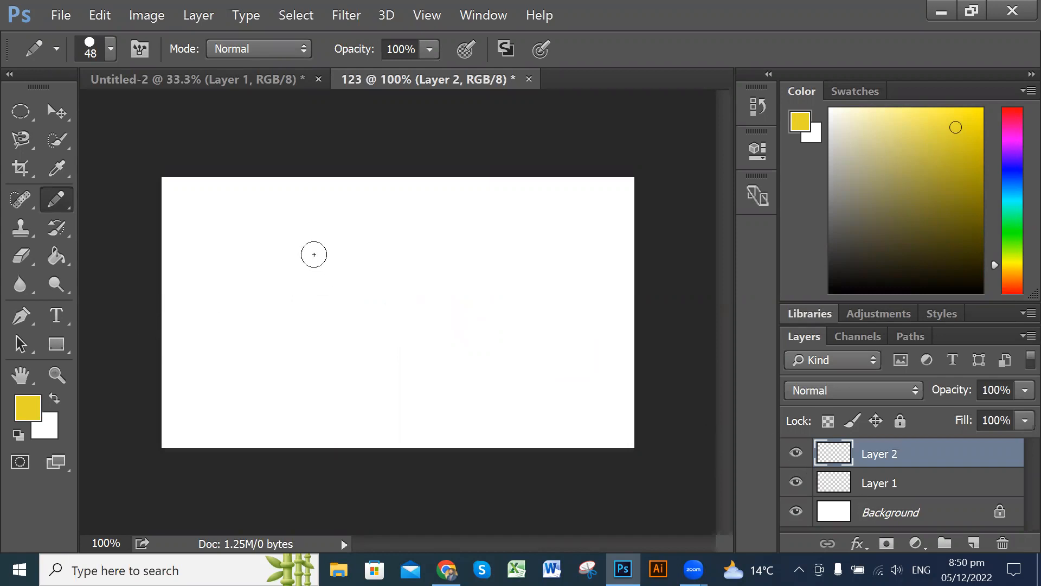
# Draw a yellow diagonal line and a crossing zigzag scribble on Layer 2 with the Pencil tool
pyautogui.click(254, 275)
pyautogui.keyDown('shift'); pyautogui.click(319, 381); pyautogui.keyUp('shift')
pyautogui.moveTo(337, 264)
pyautogui.mouseDown()
pyautogui.moveTo(420, 389)
pyautogui.moveTo(519, 271)
pyautogui.moveTo(298, 300)
pyautogui.moveTo(454, 268)
pyautogui.moveTo(349, 260)
pyautogui.moveTo(420, 290)
pyautogui.mouseUp()
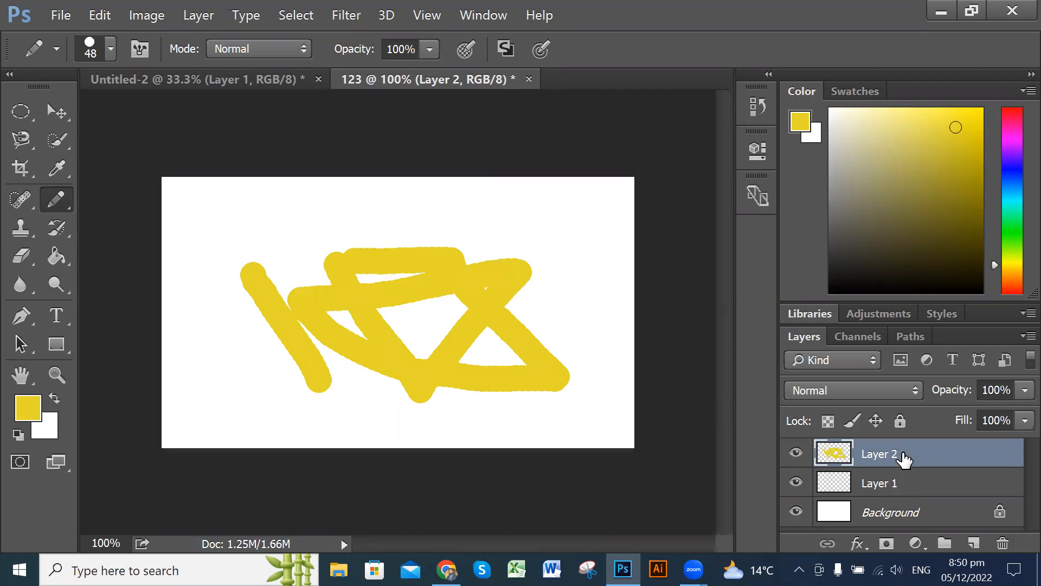
# Switch the active layer between the Background, Layer 1 and Layer 2 to compare what each contains
pyautogui.click(917, 518)
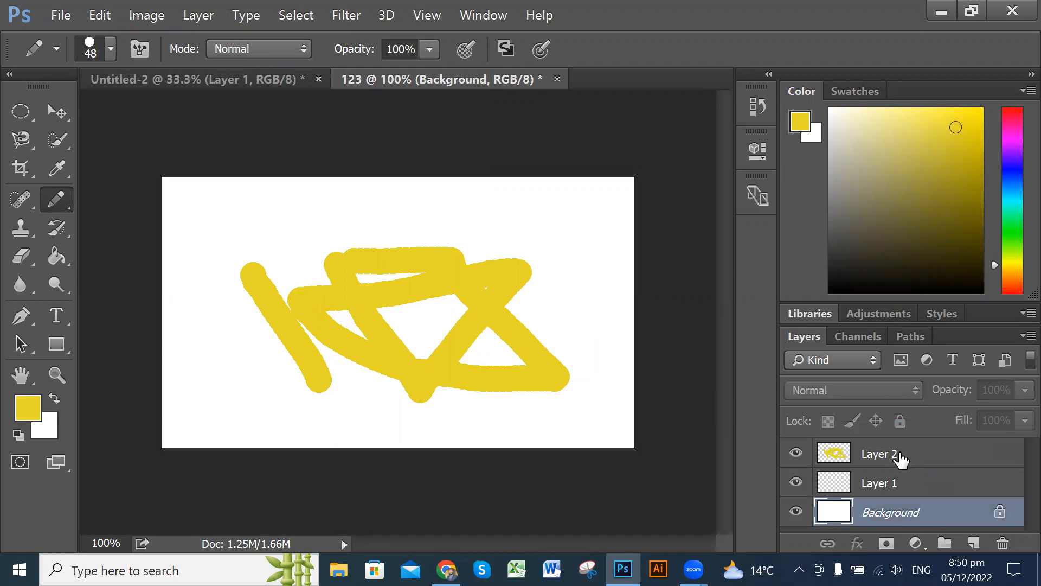
pyautogui.click(900, 457)
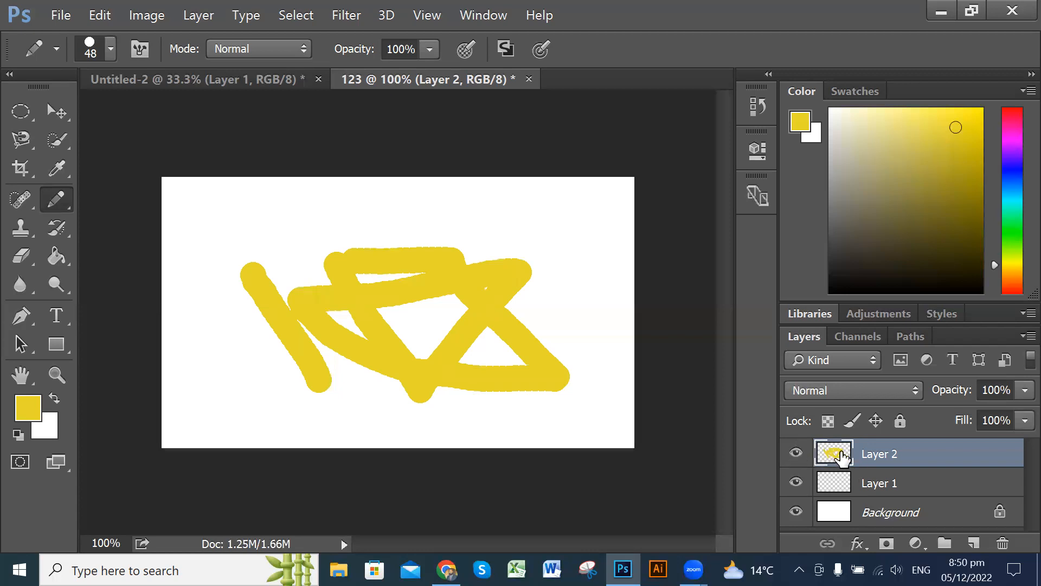
pyautogui.click(868, 488)
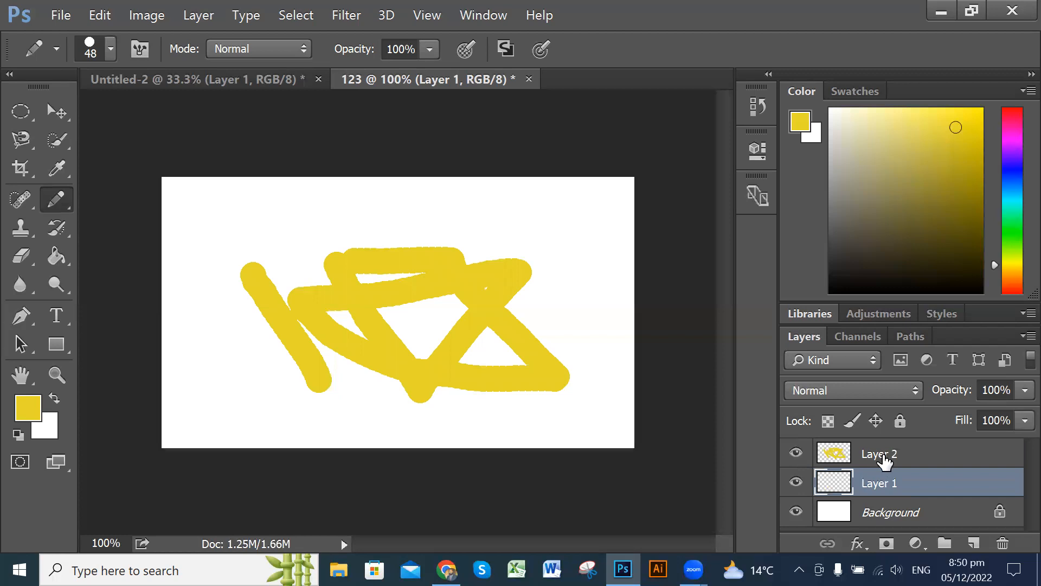
pyautogui.click(885, 457)
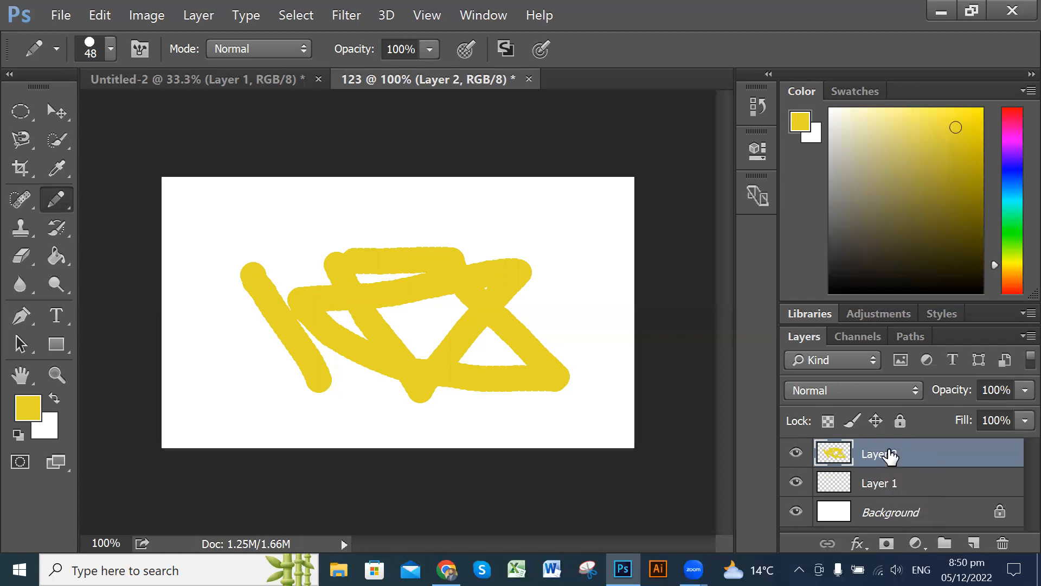
# Delete the empty Layer 1, and select the scribbled Layer 2 followed by the Background
pyautogui.click(884, 482)
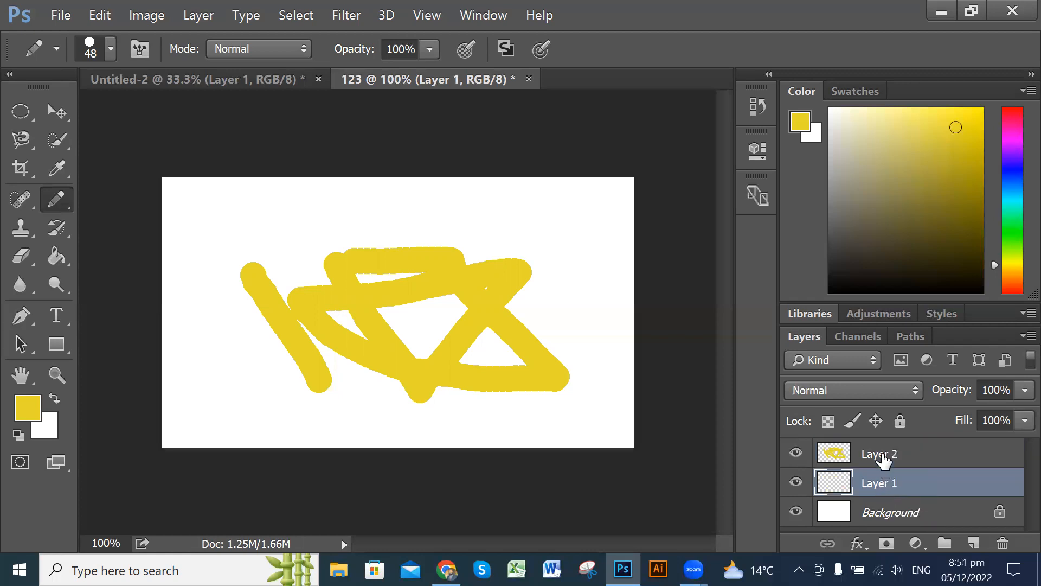
pyautogui.press('Delete')
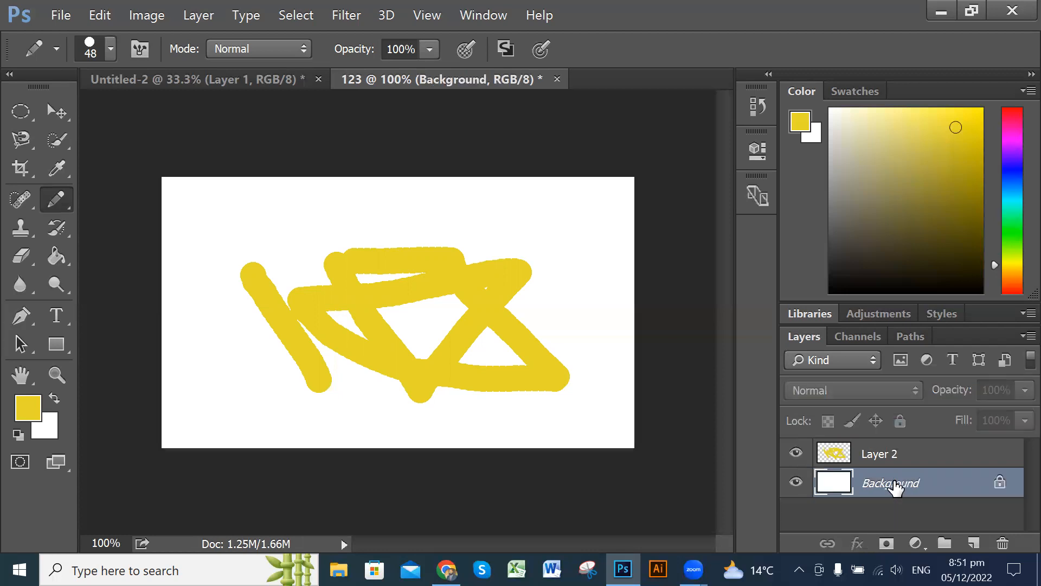
pyautogui.click(901, 456)
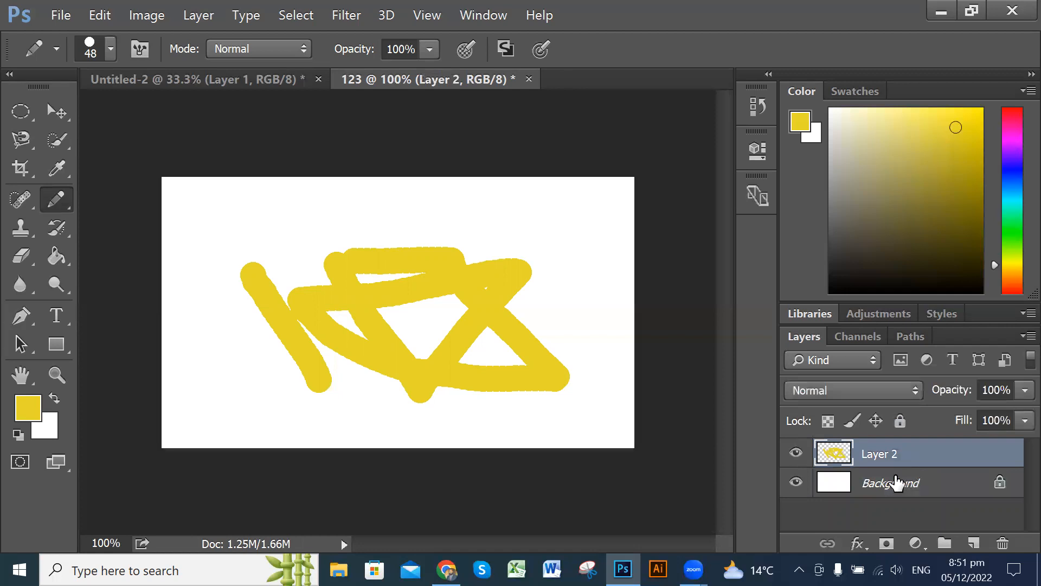
pyautogui.click(909, 484)
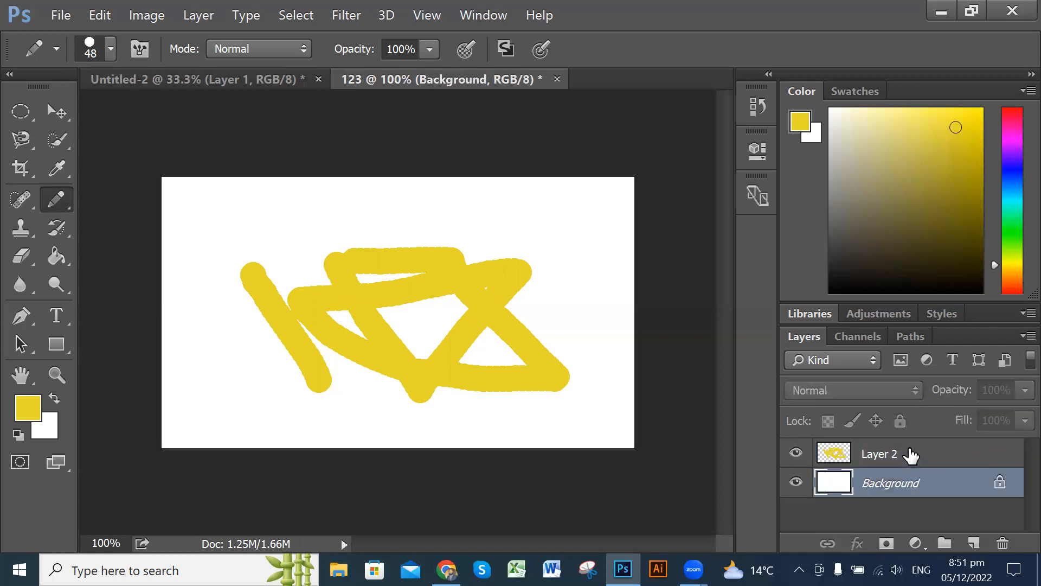
# Switch the active layer between Layer 2 and the Background, finishing with Layer 2 selected
pyautogui.click(911, 456)
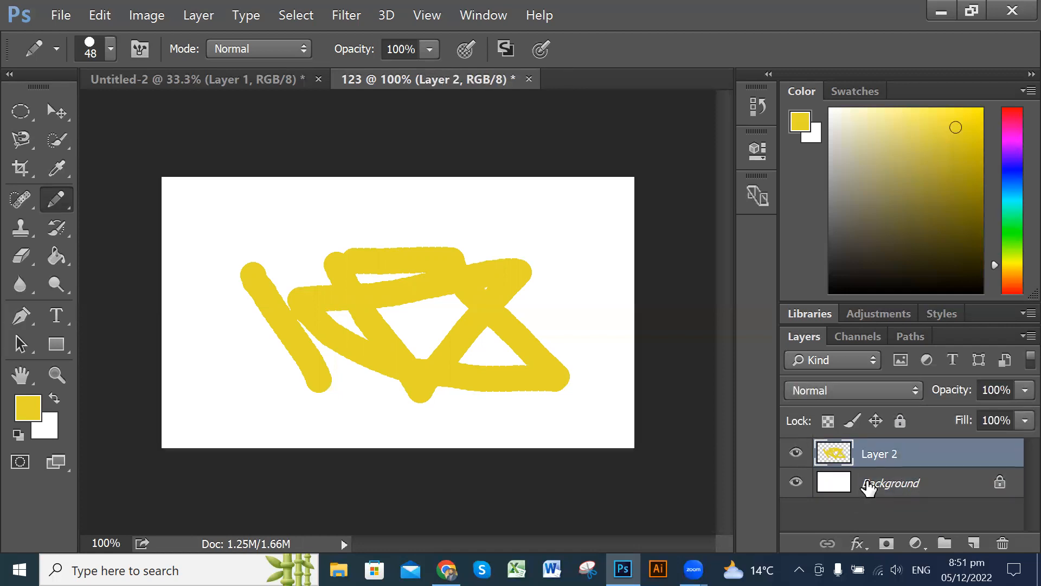
pyautogui.click(869, 488)
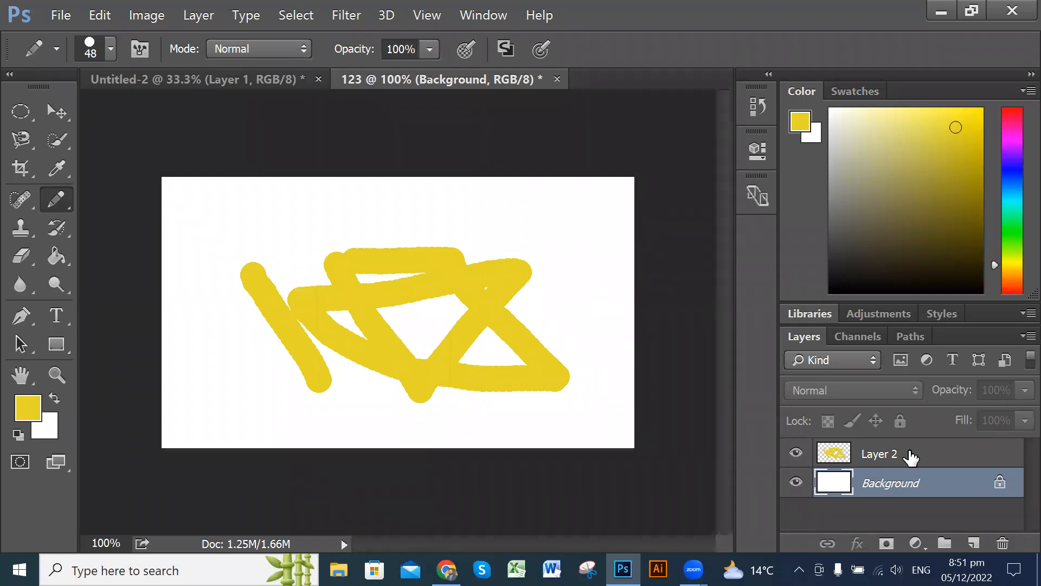
pyautogui.click(911, 458)
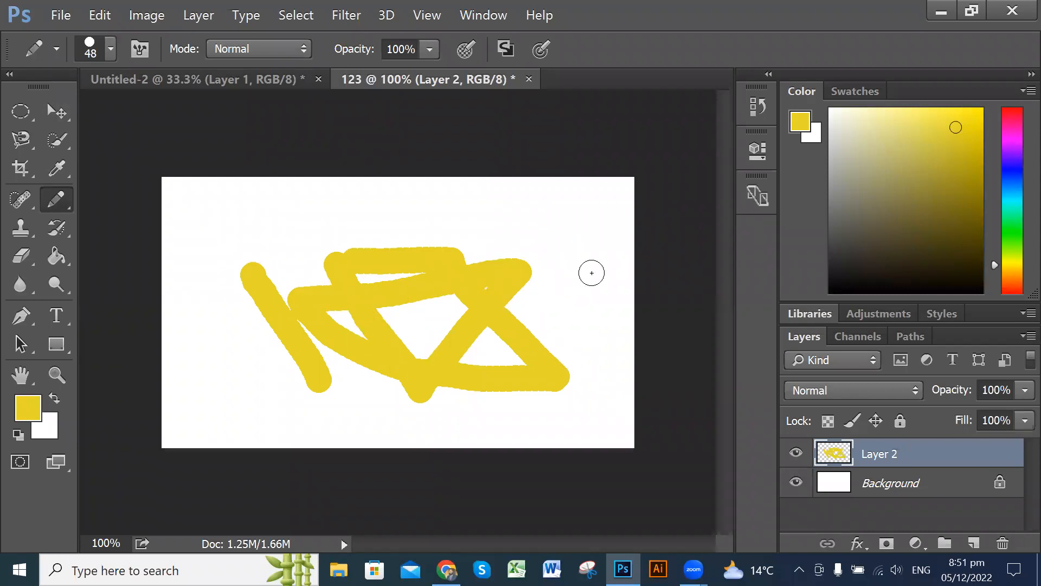
# Draw a yellow zigzag over the right part of the Layer 2 scribble with the Pencil tool, and undo it
pyautogui.moveTo(591, 271); pyautogui.dragTo(468, 336)
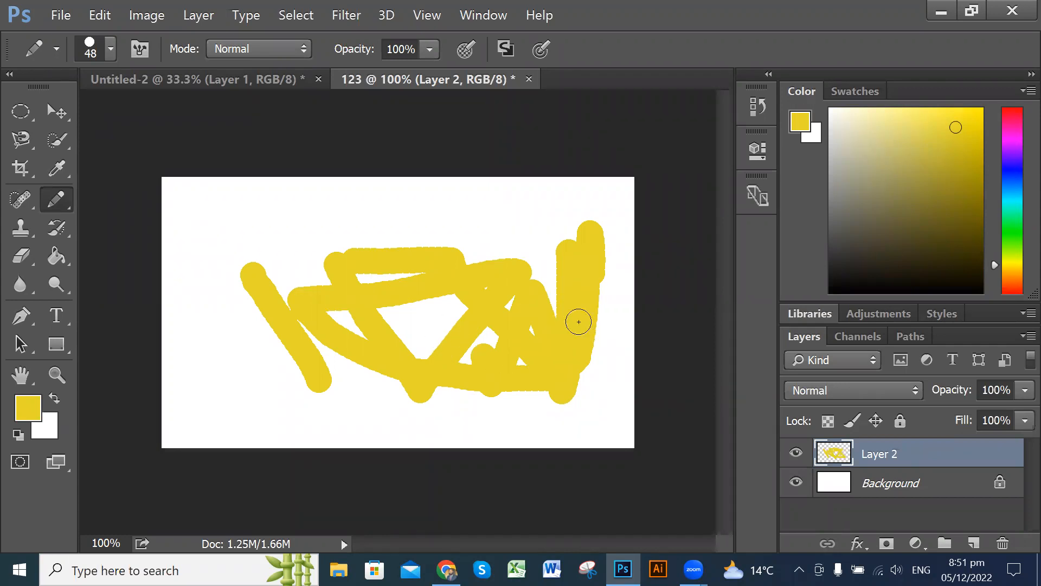
pyautogui.hotkey('ctrl', 'z')
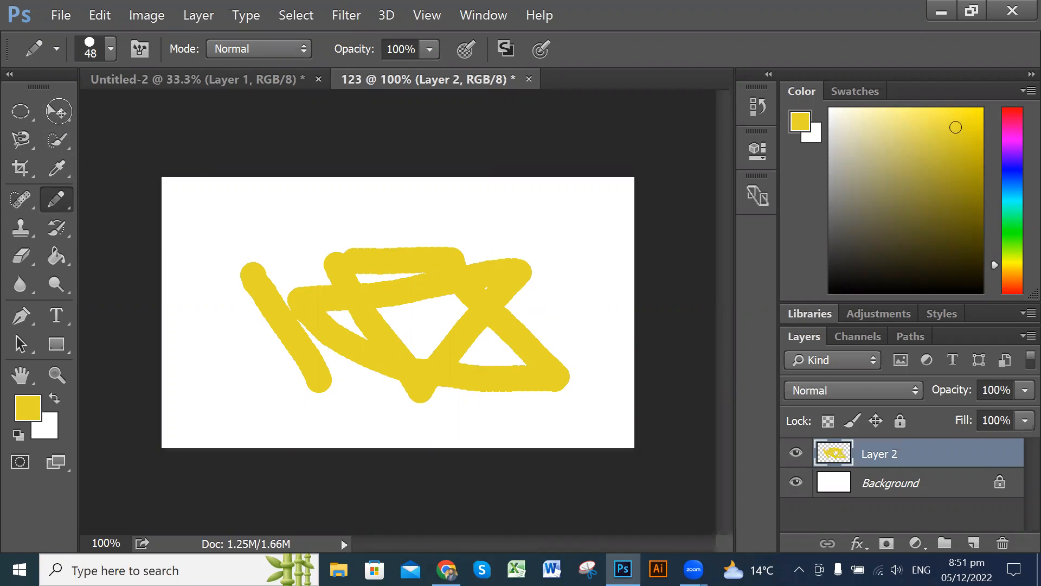
# Move the yellow scribble on Layer 2 around near the middle of the canvas with the Move tool
pyautogui.click(58, 111)
pyautogui.moveTo(386, 304)
pyautogui.mouseDown()
pyautogui.moveTo(316, 278)
pyautogui.moveTo(428, 261)
pyautogui.moveTo(448, 358)
pyautogui.moveTo(324, 359)
pyautogui.moveTo(310, 266)
pyautogui.moveTo(372, 249)
pyautogui.moveTo(514, 249)
pyautogui.moveTo(546, 287)
pyautogui.moveTo(499, 366)
pyautogui.moveTo(450, 365)
pyautogui.moveTo(373, 278)
pyautogui.moveTo(386, 294)
pyautogui.mouseUp()
pyautogui.moveTo(448, 312)
pyautogui.mouseDown()
pyautogui.moveTo(448, 247)
pyautogui.moveTo(406, 315)
pyautogui.moveTo(418, 287)
pyautogui.moveTo(433, 306)
pyautogui.mouseUp()
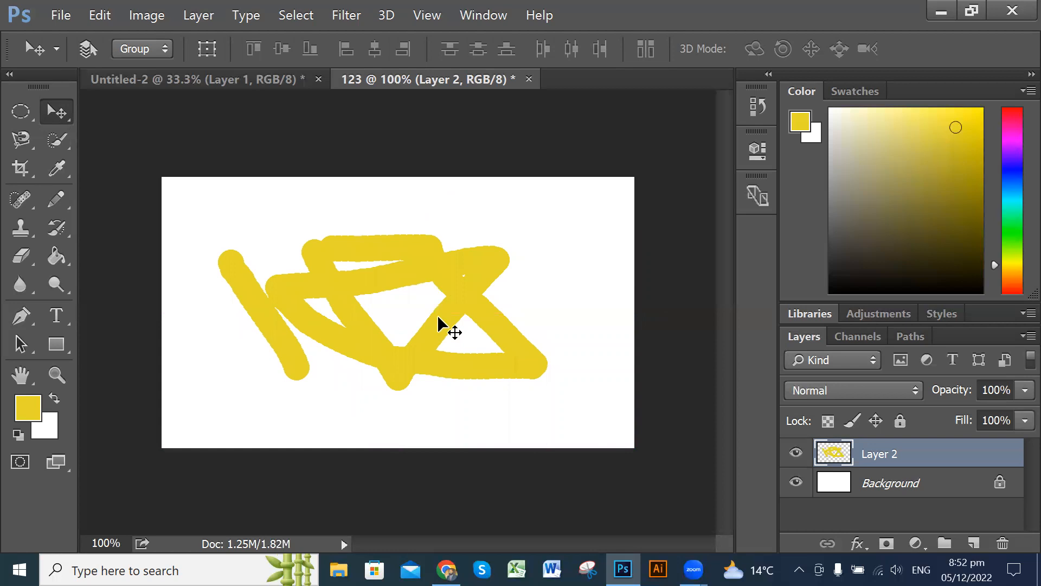
pyautogui.hotkey('ctrl', 's')
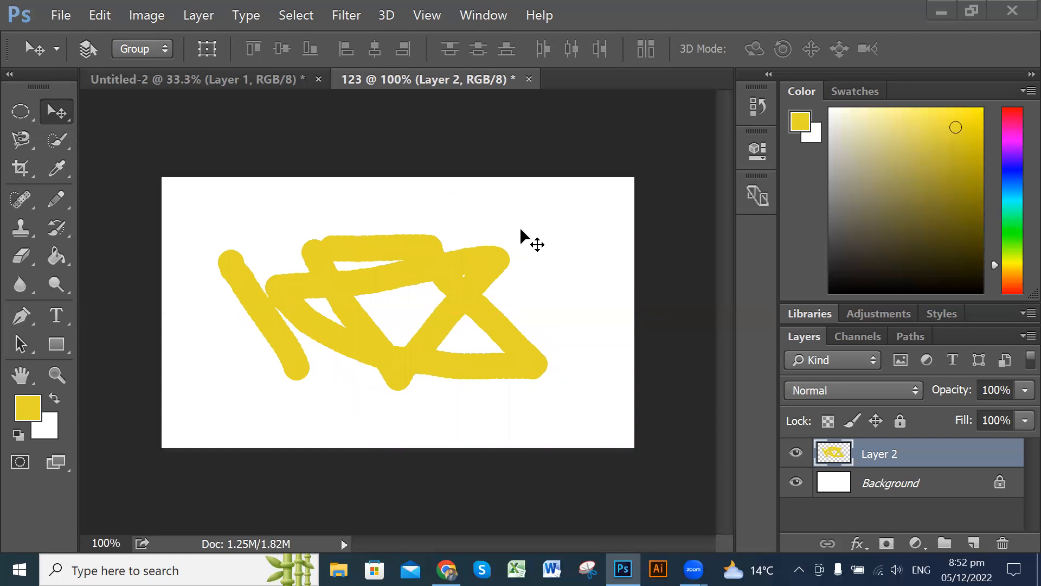
pyautogui.moveTo(432, 337)
pyautogui.mouseDown()
pyautogui.moveTo(467, 282)
pyautogui.moveTo(551, 301)
pyautogui.moveTo(535, 412)
pyautogui.moveTo(279, 421)
pyautogui.moveTo(270, 244)
pyautogui.moveTo(579, 248)
pyautogui.moveTo(579, 430)
pyautogui.moveTo(391, 418)
pyautogui.moveTo(381, 306)
pyautogui.moveTo(444, 311)
pyautogui.mouseUp()
pyautogui.moveTo(444, 349)
pyautogui.mouseDown()
pyautogui.moveTo(436, 319)
pyautogui.moveTo(458, 295)
pyautogui.moveTo(451, 282)
pyautogui.moveTo(504, 295)
pyautogui.moveTo(457, 295)
pyautogui.moveTo(520, 329)
pyautogui.moveTo(489, 367)
pyautogui.moveTo(496, 332)
pyautogui.moveTo(486, 280)
pyautogui.moveTo(527, 334)
pyautogui.moveTo(450, 291)
pyautogui.moveTo(493, 279)
pyautogui.moveTo(477, 325)
pyautogui.mouseUp()
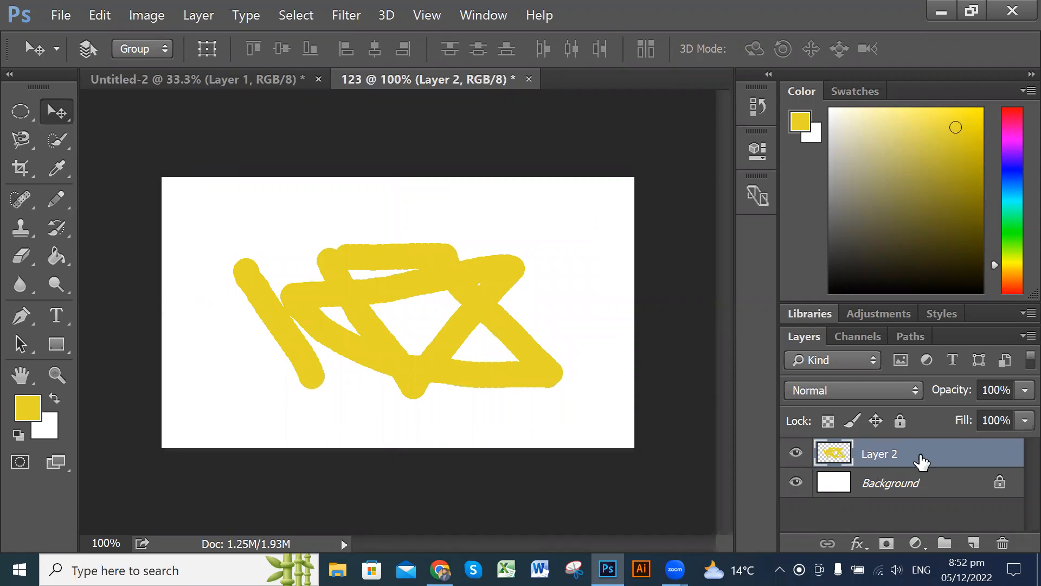
# Add a new empty layer above Layer 2, select Layer 2 briefly, and make the new layer active again
pyautogui.click(976, 549)
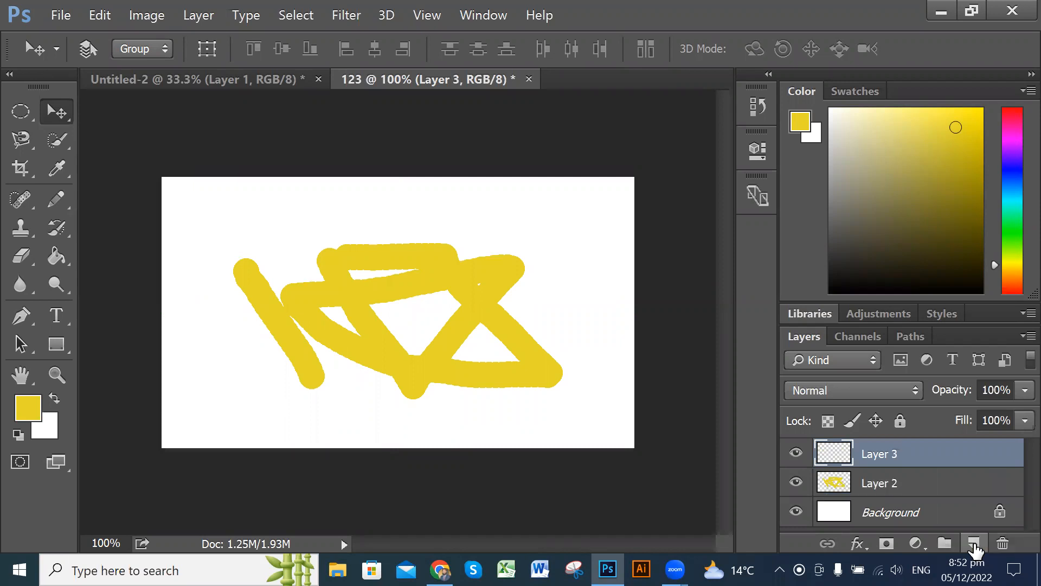
pyautogui.click(922, 489)
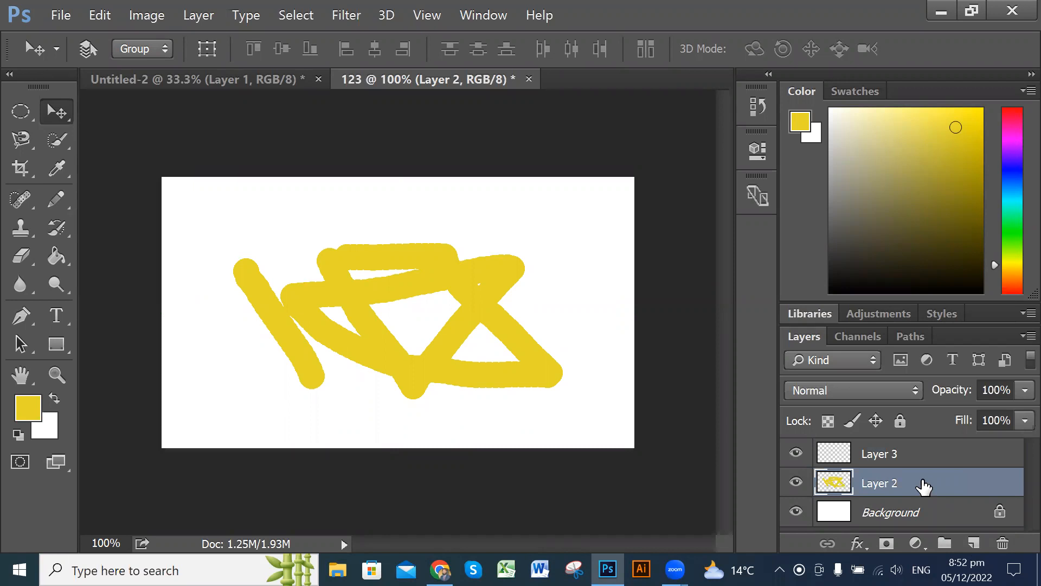
pyautogui.click(913, 459)
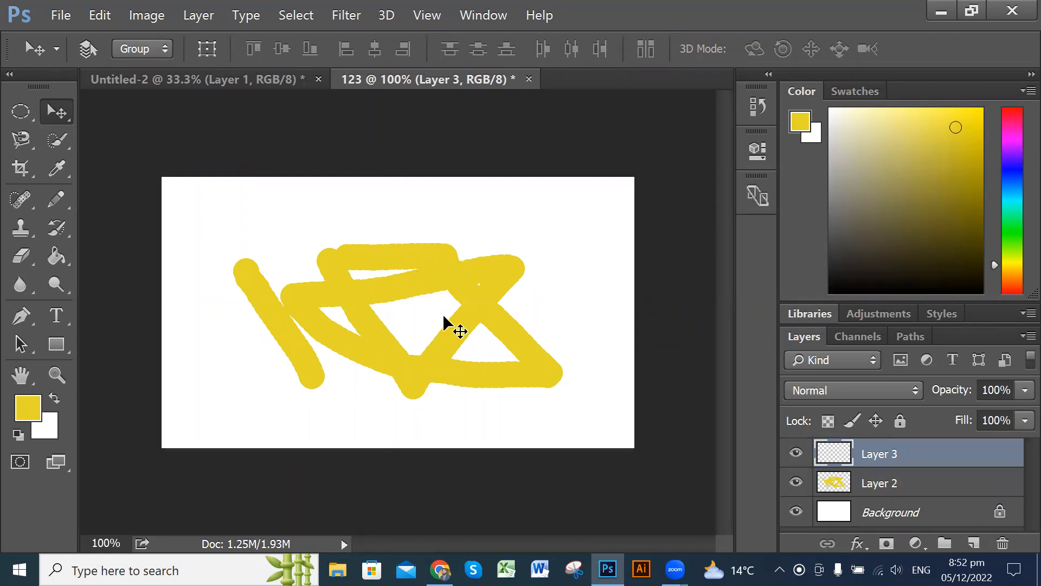
# Try to move the yellow scribble with the Move tool while the empty Layer 3 is active
pyautogui.moveTo(437, 302); pyautogui.dragTo(355, 325)
pyautogui.moveTo(439, 372); pyautogui.dragTo(455, 319)
pyautogui.moveTo(446, 255); pyautogui.dragTo(341, 352)
pyautogui.moveTo(297, 250); pyautogui.dragTo(297, 322)
pyautogui.moveTo(315, 220); pyautogui.dragTo(441, 370)
pyautogui.moveTo(454, 265); pyautogui.dragTo(504, 379)
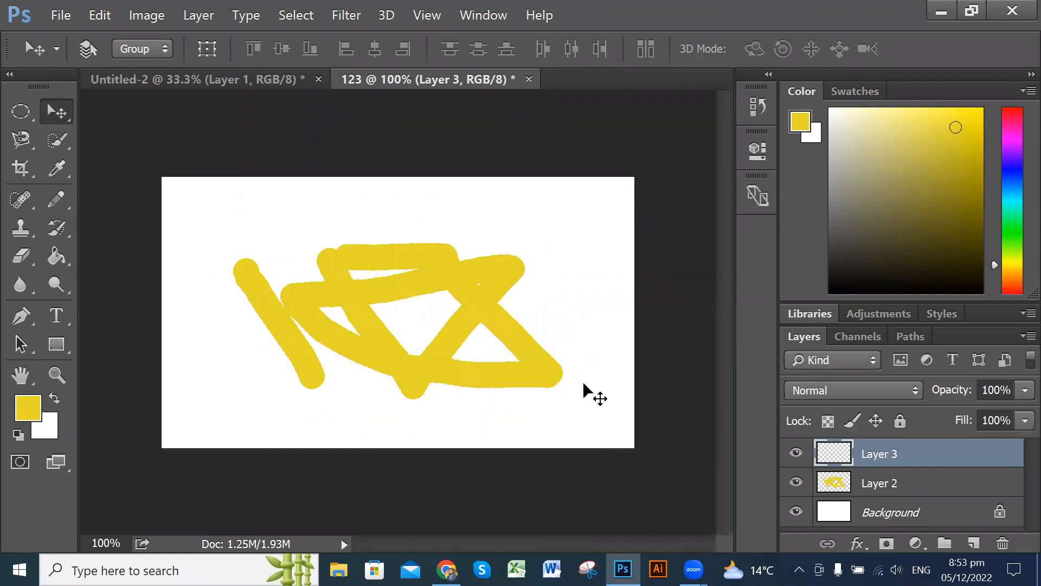
pyautogui.moveTo(455, 352); pyautogui.dragTo(521, 353)
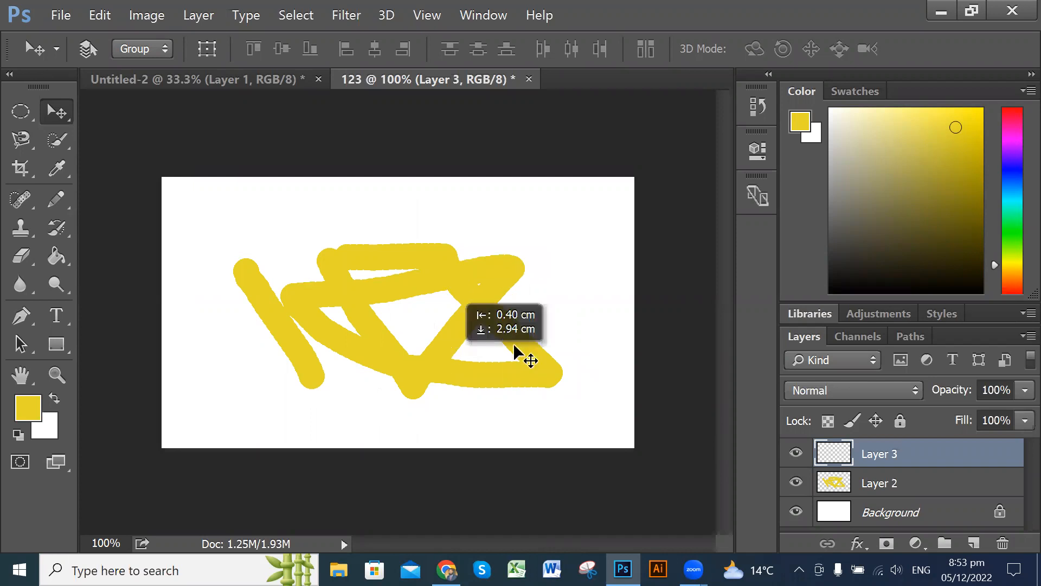
# Select Layer 2 and move its yellow scribble over to the canvas's left edge
pyautogui.click(909, 486)
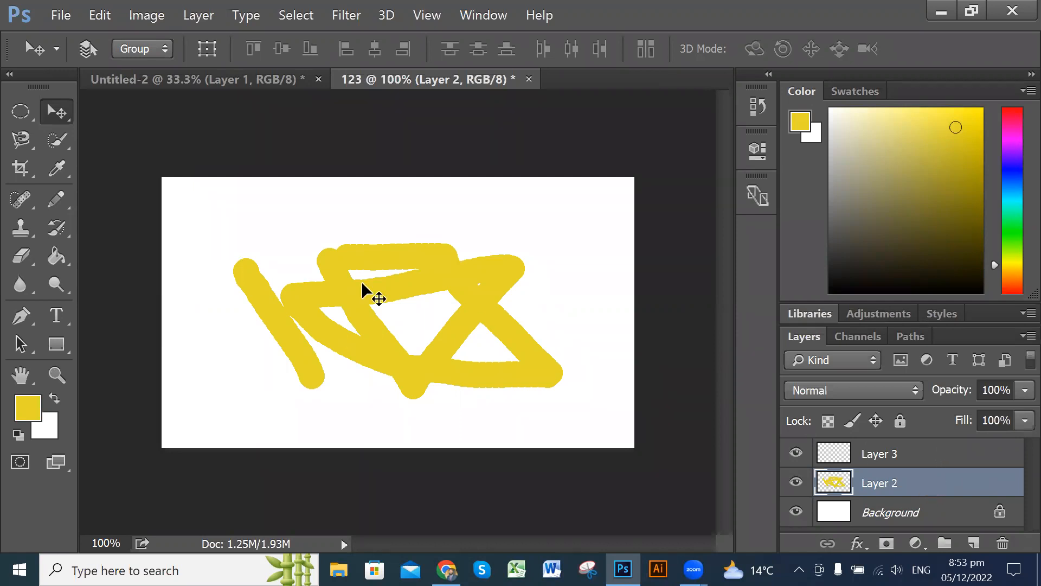
pyautogui.moveTo(436, 360)
pyautogui.mouseDown()
pyautogui.moveTo(288, 262)
pyautogui.moveTo(273, 311)
pyautogui.moveTo(374, 312)
pyautogui.mouseUp()
# Draw a near-black (#17160d) check-shaped stroke on Layer 3 with the Pencil tool, running off the canvas's right edge
pyautogui.click(955, 461)
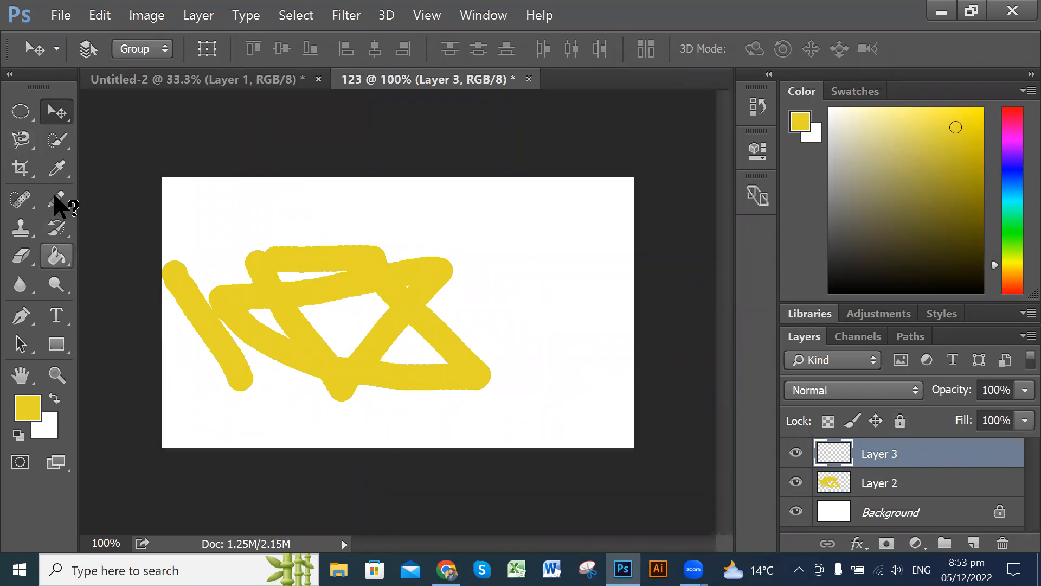
pyautogui.click(58, 259)
pyautogui.click(60, 195)
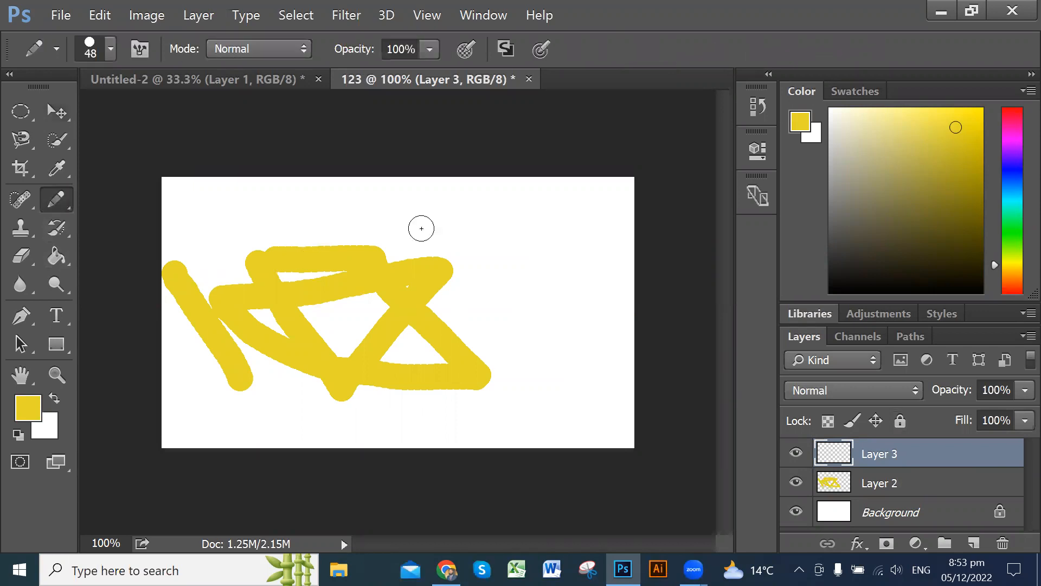
pyautogui.click(28, 408)
pyautogui.click(335, 331)
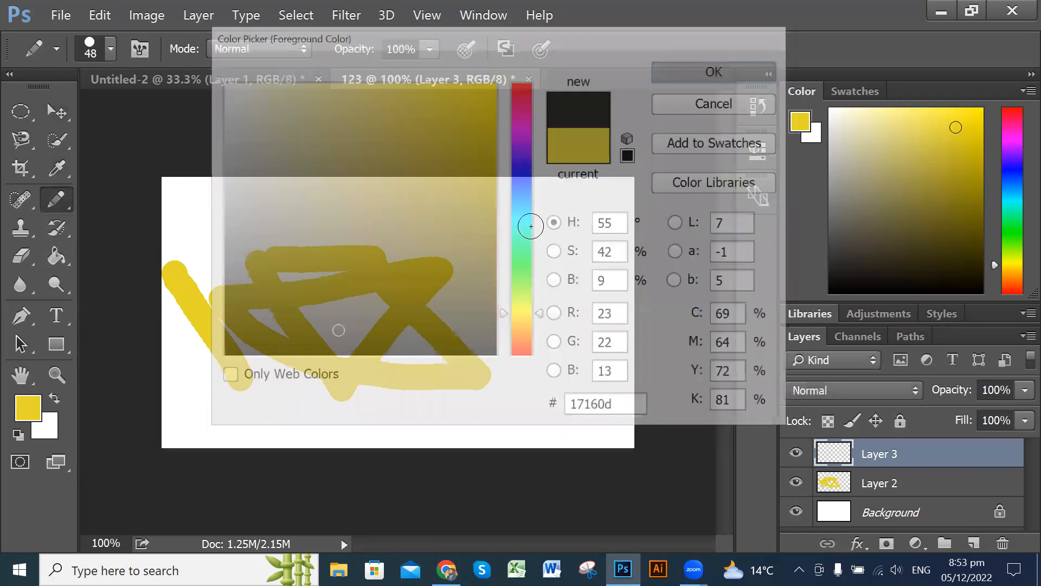
pyautogui.moveTo(530, 225)
pyautogui.mouseDown()
pyautogui.moveTo(533, 329)
pyautogui.moveTo(473, 370)
pyautogui.moveTo(428, 352)
pyautogui.moveTo(505, 309)
pyautogui.moveTo(559, 321)
pyautogui.moveTo(582, 324)
pyautogui.mouseUp()
pyautogui.moveTo(582, 268)
pyautogui.mouseDown()
pyautogui.moveTo(578, 231)
pyautogui.moveTo(519, 227)
pyautogui.moveTo(539, 256)
pyautogui.moveTo(540, 335)
pyautogui.moveTo(605, 289)
pyautogui.moveTo(658, 263)
pyautogui.mouseUp()
pyautogui.hotkey('ctrl', 'z')
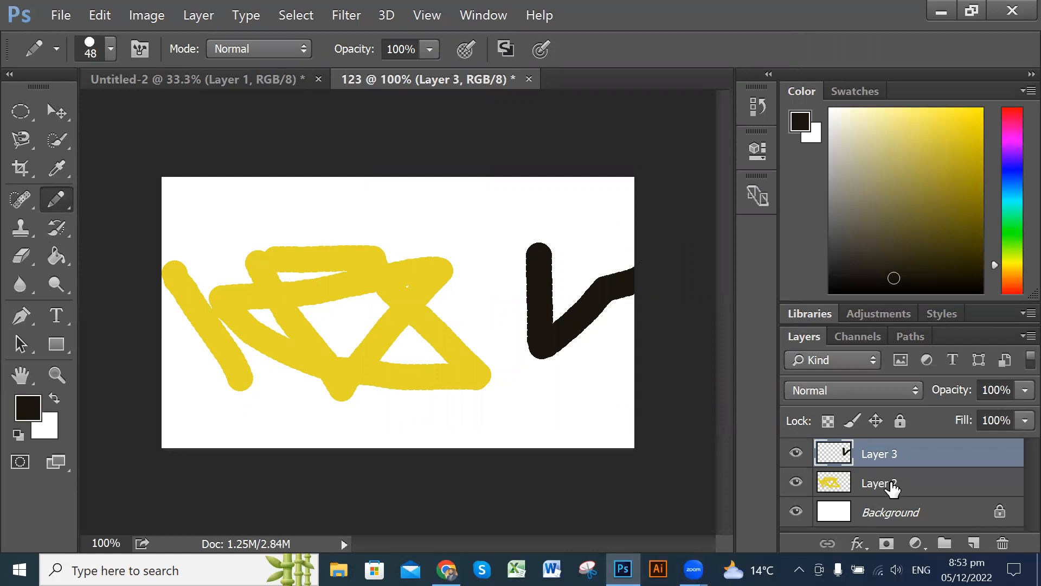
# Select Layer 2 and move its yellow scribble slightly upward with the Move tool
pyautogui.click(892, 489)
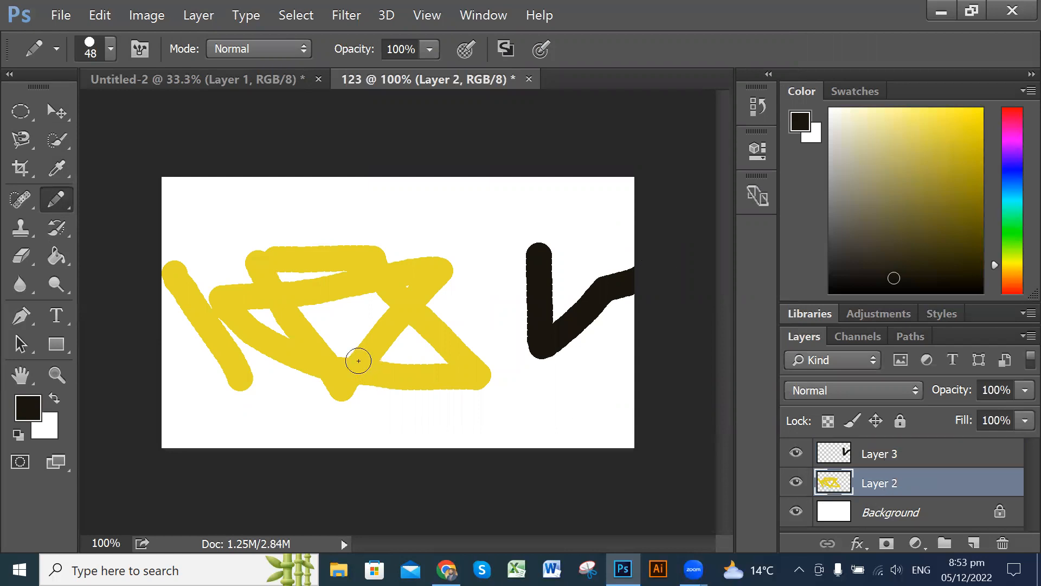
pyautogui.click(57, 112)
pyautogui.moveTo(302, 329)
pyautogui.mouseDown()
pyautogui.moveTo(435, 333)
pyautogui.moveTo(353, 262)
pyautogui.moveTo(277, 336)
pyautogui.moveTo(293, 415)
pyautogui.moveTo(362, 279)
pyautogui.moveTo(365, 365)
pyautogui.moveTo(439, 277)
pyautogui.moveTo(339, 304)
pyautogui.moveTo(406, 350)
pyautogui.moveTo(454, 326)
pyautogui.moveTo(478, 289)
pyautogui.moveTo(500, 343)
pyautogui.moveTo(380, 320)
pyautogui.moveTo(483, 295)
pyautogui.moveTo(401, 354)
pyautogui.moveTo(314, 314)
pyautogui.moveTo(307, 323)
pyautogui.mouseUp()
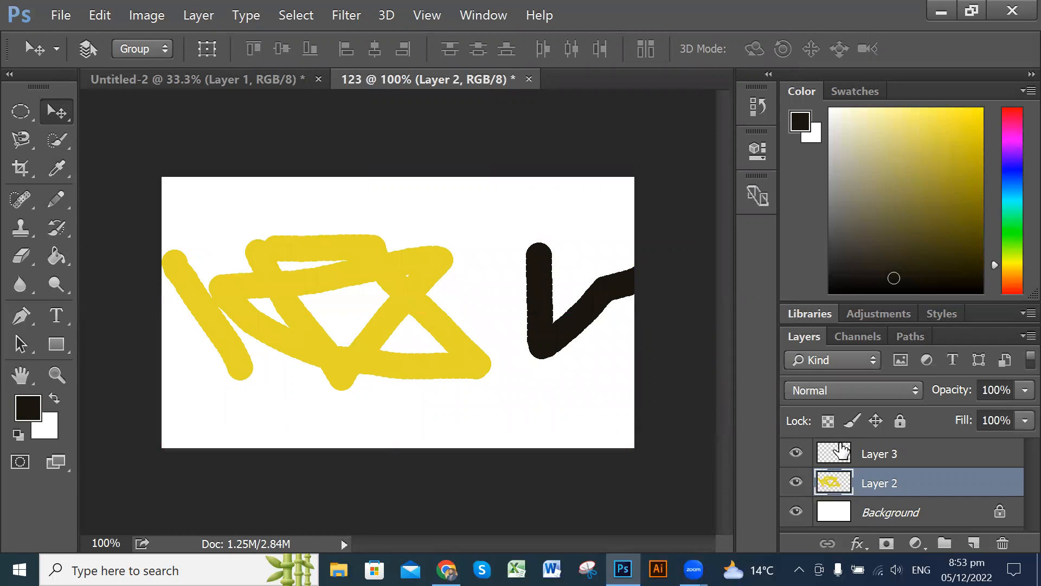
# Select Layer 3 and move its black stroke across the yellow scribble, leaving it over the scribble's right end
pyautogui.click(838, 450)
pyautogui.moveTo(591, 320)
pyautogui.mouseDown()
pyautogui.moveTo(449, 339)
pyautogui.moveTo(342, 293)
pyautogui.moveTo(467, 363)
pyautogui.moveTo(283, 350)
pyautogui.moveTo(256, 284)
pyautogui.moveTo(375, 314)
pyautogui.moveTo(487, 290)
pyautogui.moveTo(582, 357)
pyautogui.mouseUp()
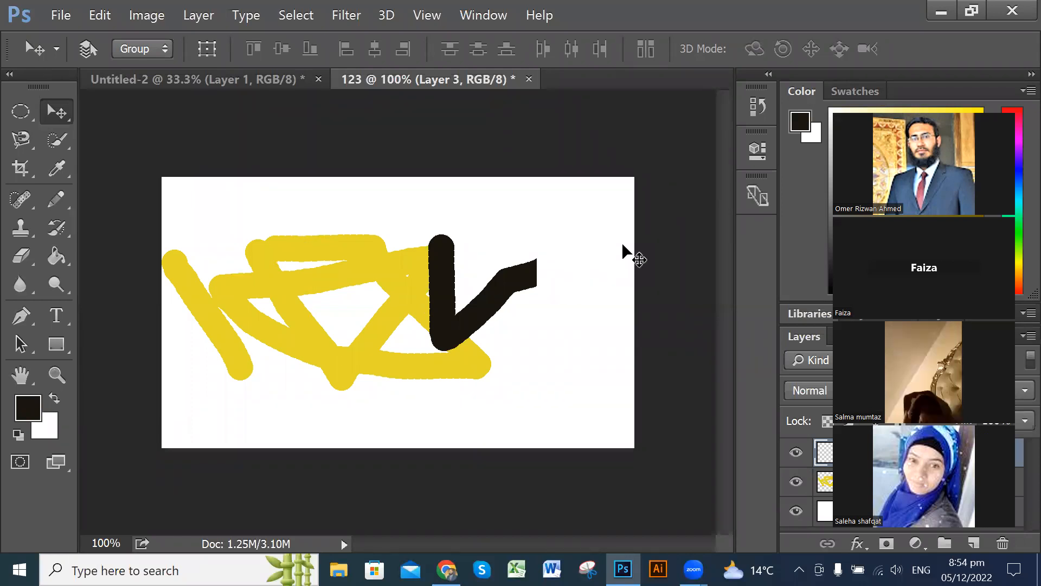
pyautogui.moveTo(515, 276)
pyautogui.mouseDown()
pyautogui.moveTo(420, 353)
pyautogui.moveTo(549, 250)
pyautogui.moveTo(346, 279)
pyautogui.moveTo(342, 304)
pyautogui.moveTo(398, 320)
pyautogui.moveTo(395, 286)
pyautogui.mouseUp()
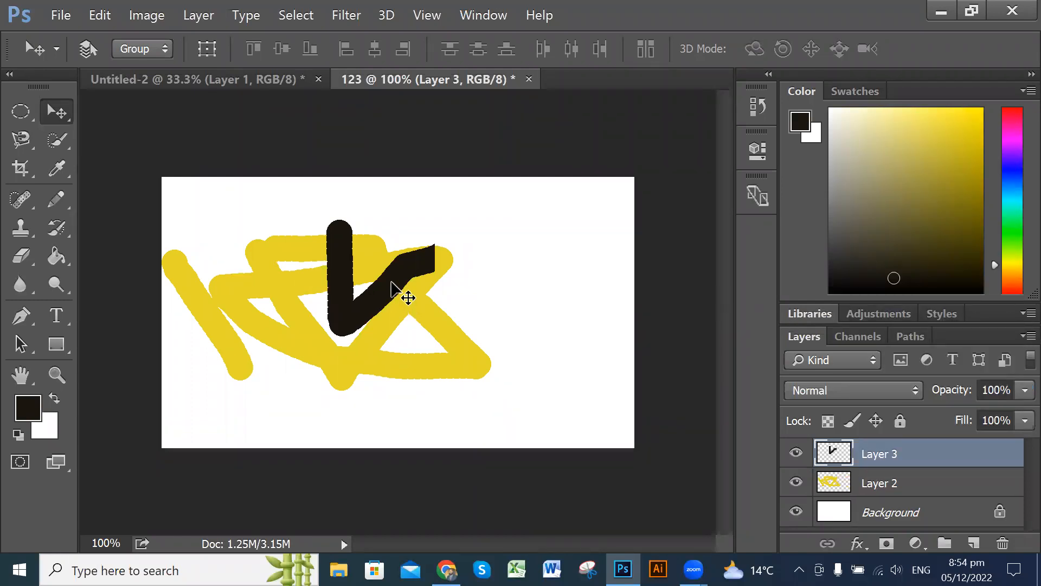
pyautogui.moveTo(384, 290); pyautogui.dragTo(502, 313)
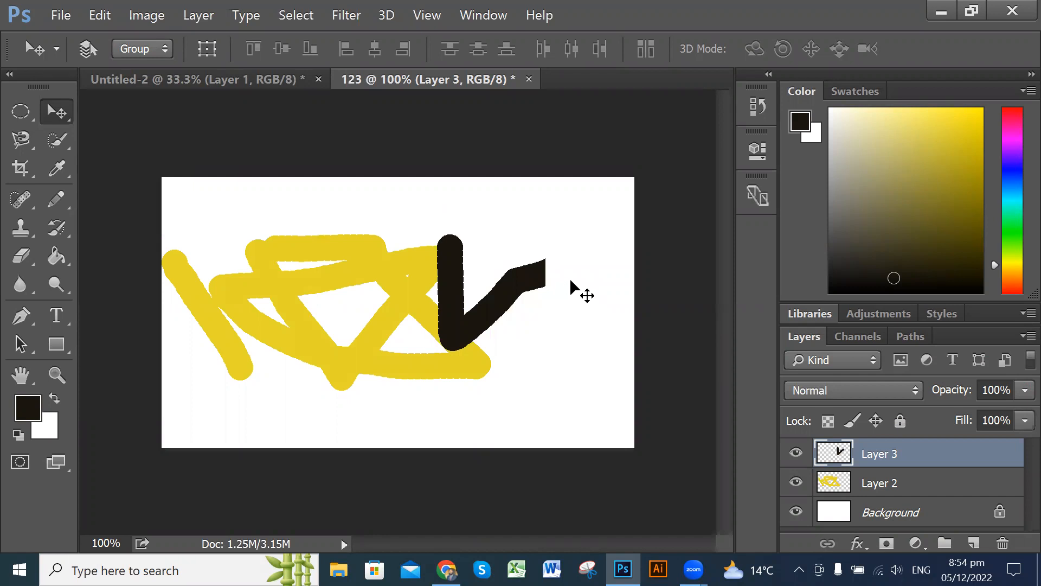
# View the Untitled-2 document with the circular photo frame, and return to document 123
pyautogui.click(233, 83)
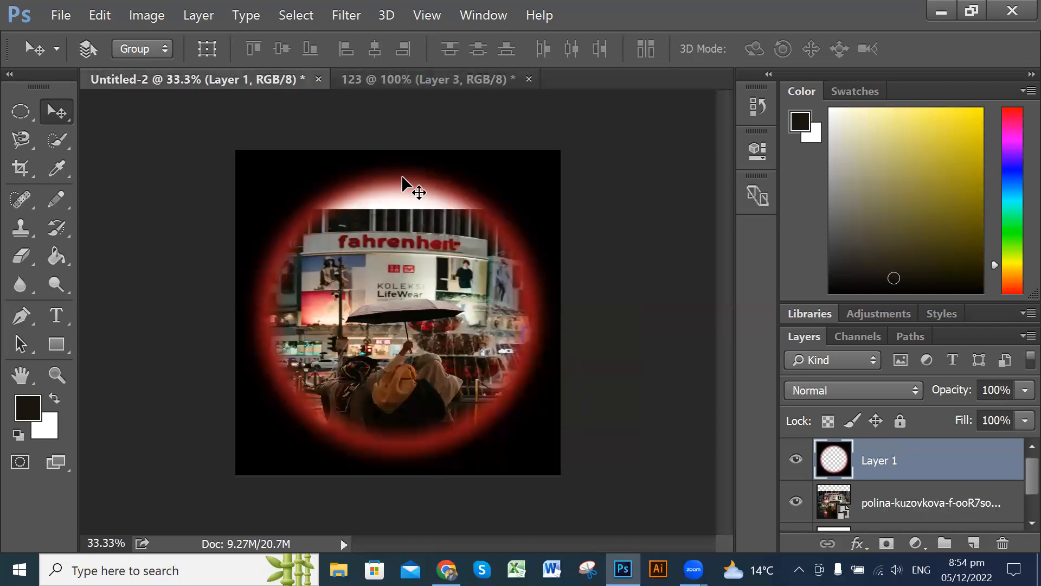
pyautogui.click(426, 80)
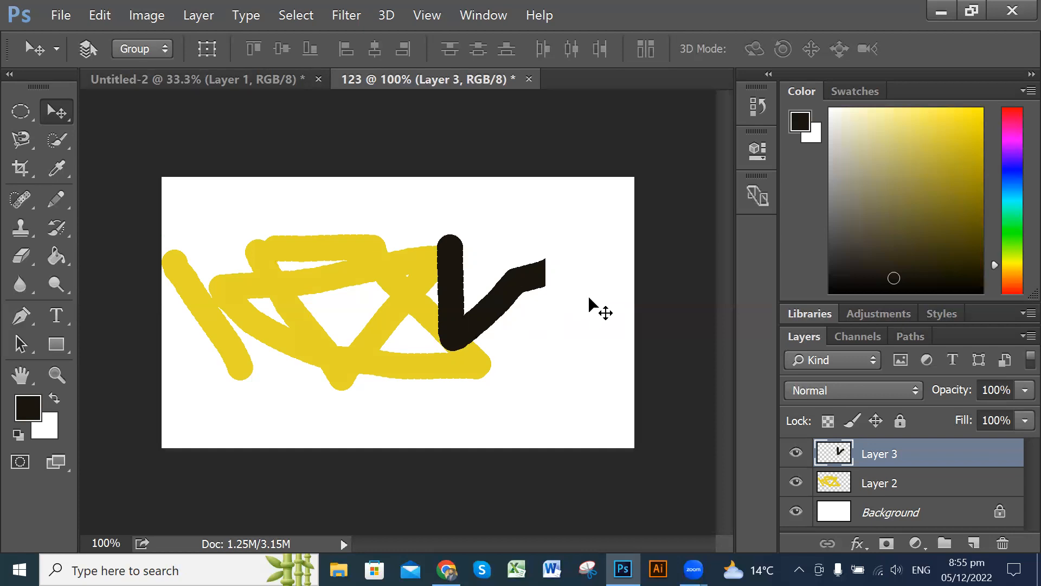
# Examine the yellow and black strokes in document 123 at several magnifications, zooming in close and back out
pyautogui.scroll(2, 605, 321)
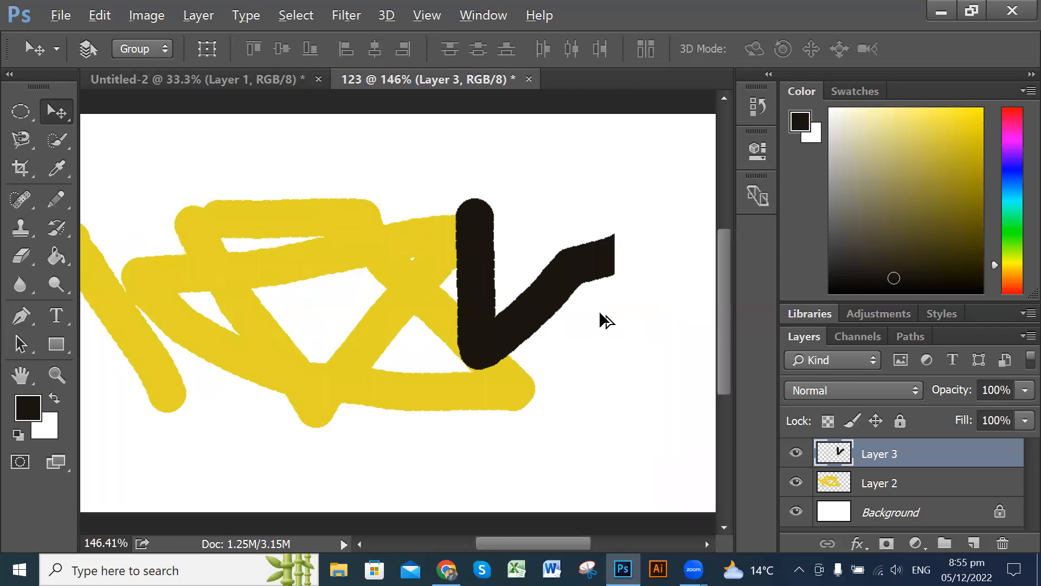
pyautogui.scroll(3, 606, 320)
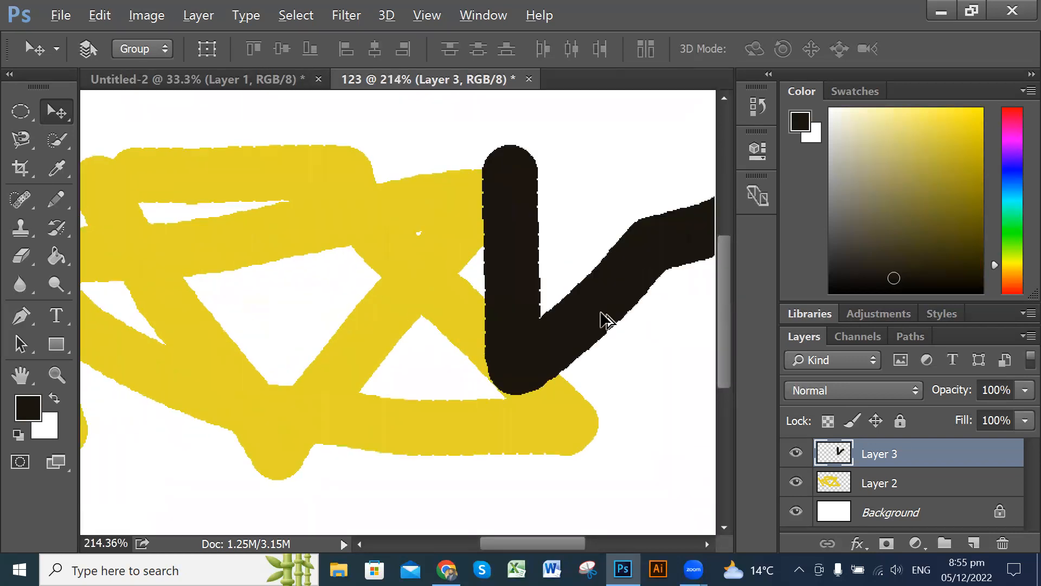
pyautogui.scroll(2, 605, 320)
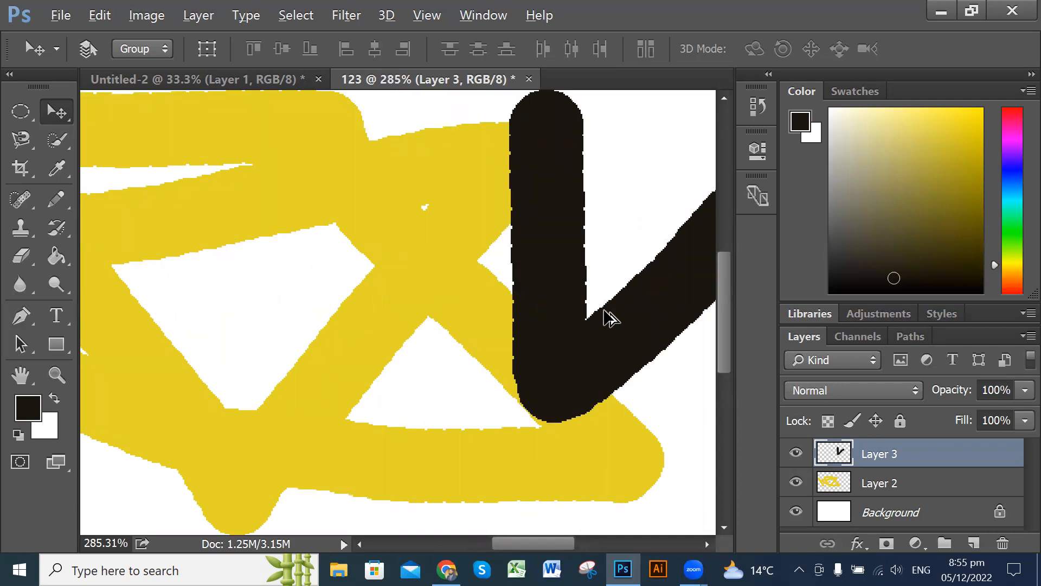
pyautogui.scroll(1, 606, 320)
pyautogui.scroll(1, 606, 319)
pyautogui.scroll(-3, 606, 319)
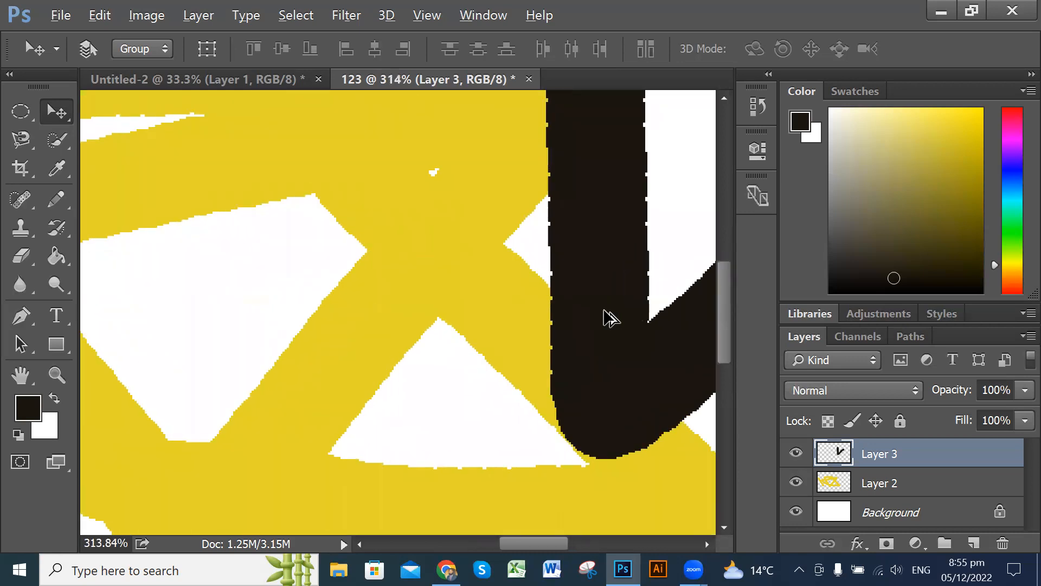
pyautogui.scroll(-10, 608, 317)
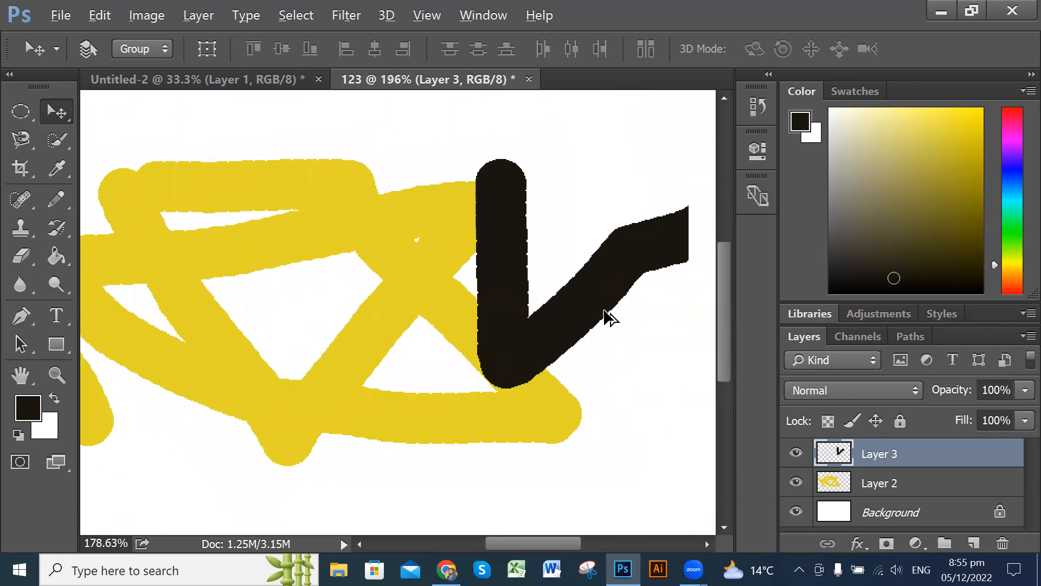
pyautogui.scroll(-4, 604, 311)
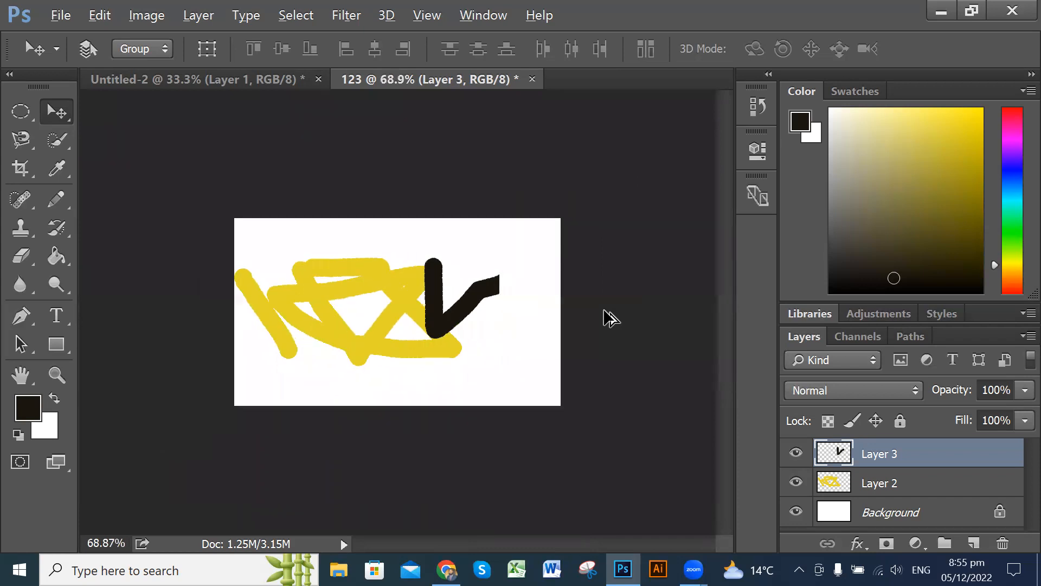
pyautogui.scroll(-6, 606, 319)
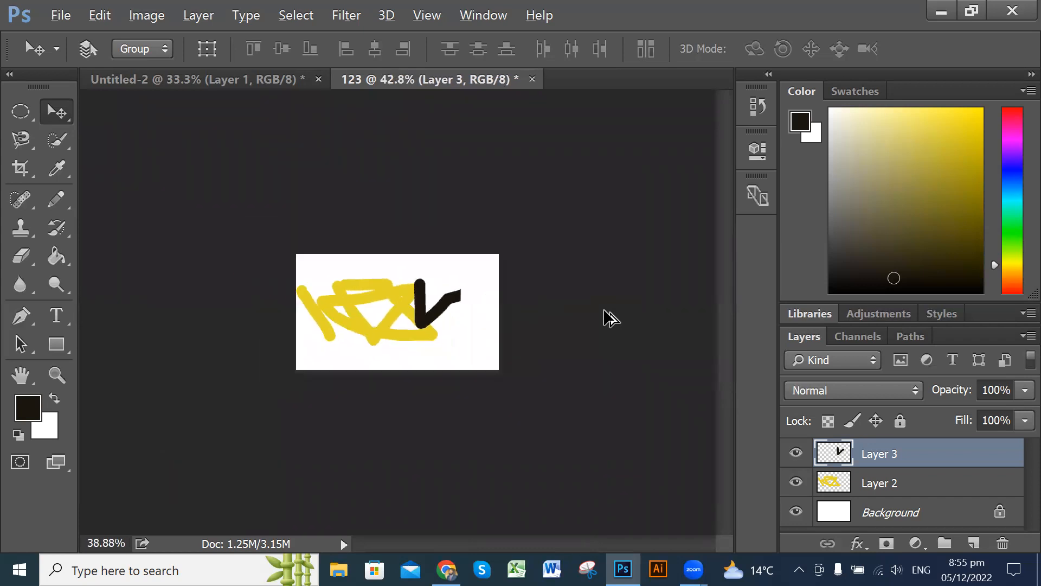
pyautogui.scroll(-1, 610, 317)
pyautogui.scroll(6, 610, 317)
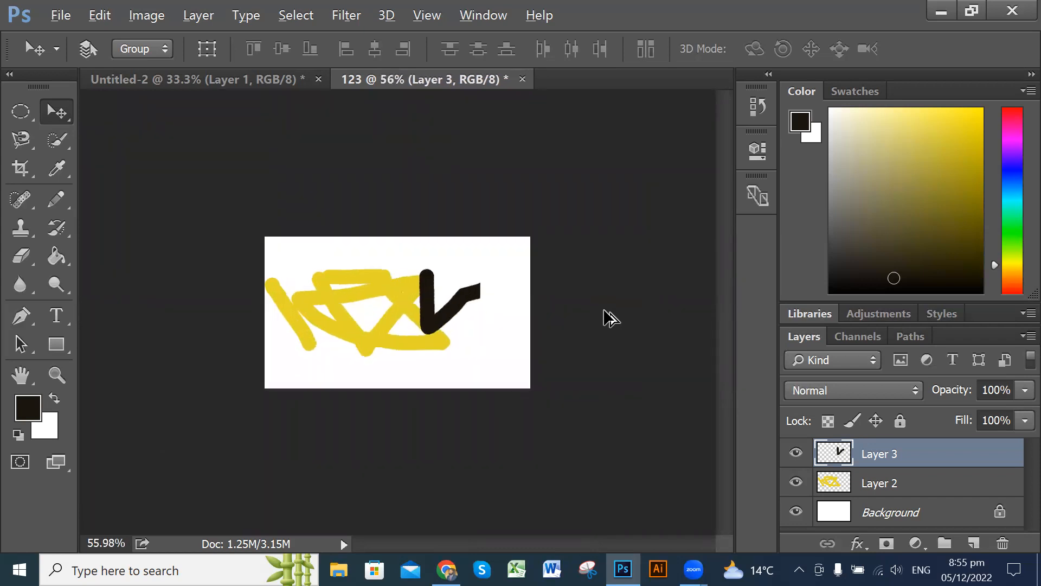
pyautogui.scroll(3, 604, 311)
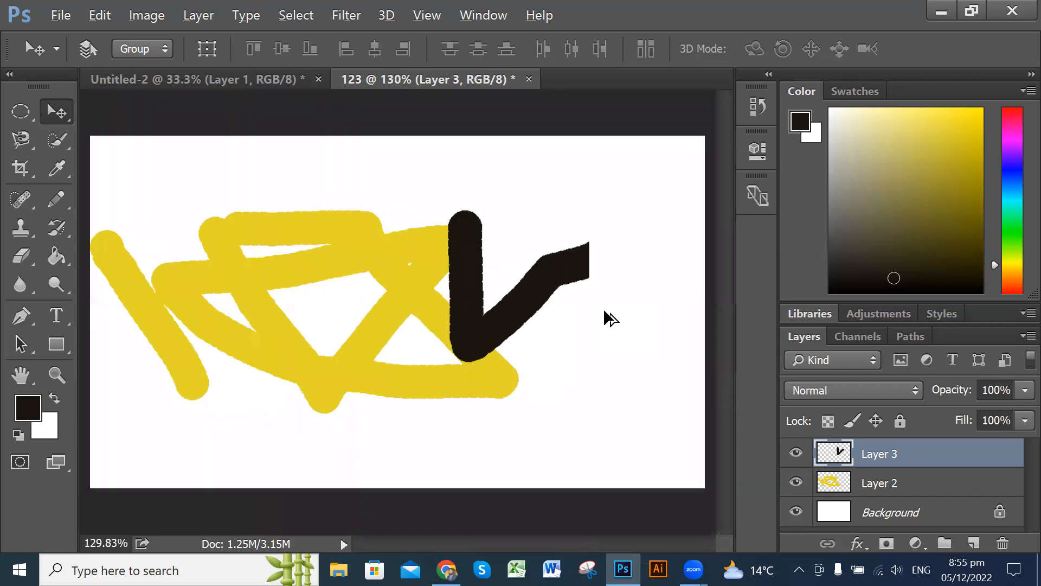
pyautogui.scroll(1, 606, 312)
pyautogui.scroll(-2, 607, 312)
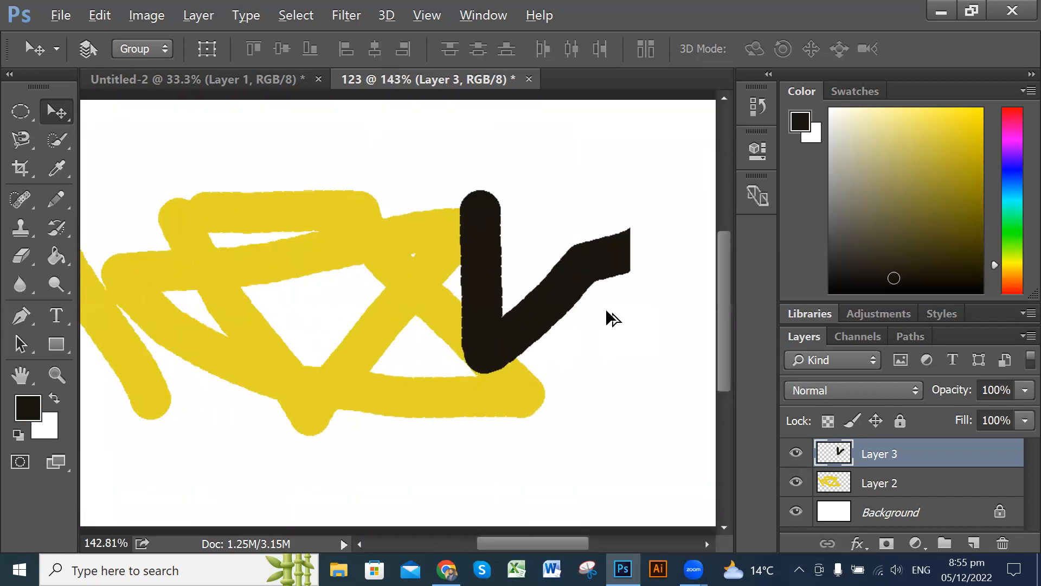
# Move Layer 3's black stroke clear of the yellow scribble, and place it back over the scribble's right end
pyautogui.scroll(-1, 605, 308)
pyautogui.moveTo(464, 301)
pyautogui.mouseDown()
pyautogui.moveTo(526, 298)
pyautogui.moveTo(490, 313)
pyautogui.moveTo(495, 302)
pyautogui.moveTo(484, 301)
pyautogui.mouseUp()
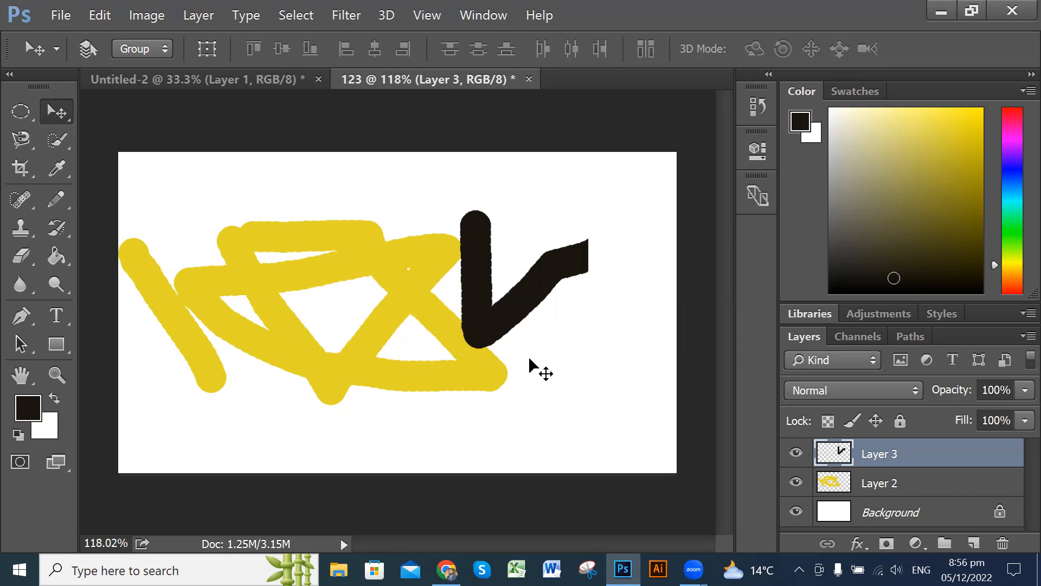
pyautogui.moveTo(562, 305); pyautogui.dragTo(561, 300)
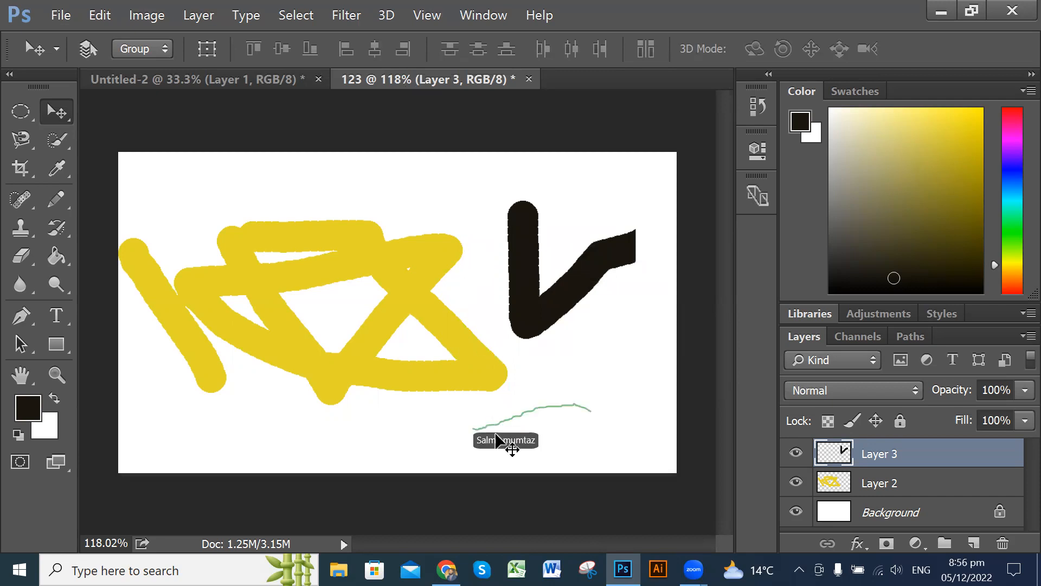
pyautogui.moveTo(525, 280); pyautogui.dragTo(471, 314)
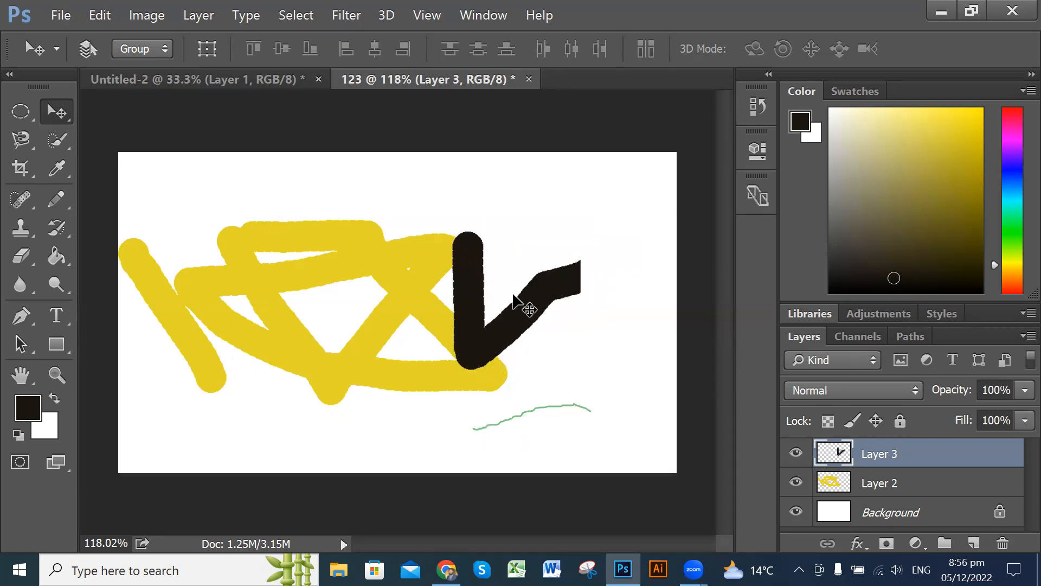
# Examine the edges where the black stroke overlaps the yellow scribble at high magnification, and return to about 100% zoom
pyautogui.scroll(3, 523, 298)
pyautogui.scroll(2, 552, 301)
pyautogui.moveTo(609, 337)
pyautogui.mouseDown()
pyautogui.moveTo(534, 342)
pyautogui.moveTo(530, 332)
pyautogui.mouseUp()
pyautogui.scroll(2, 534, 330)
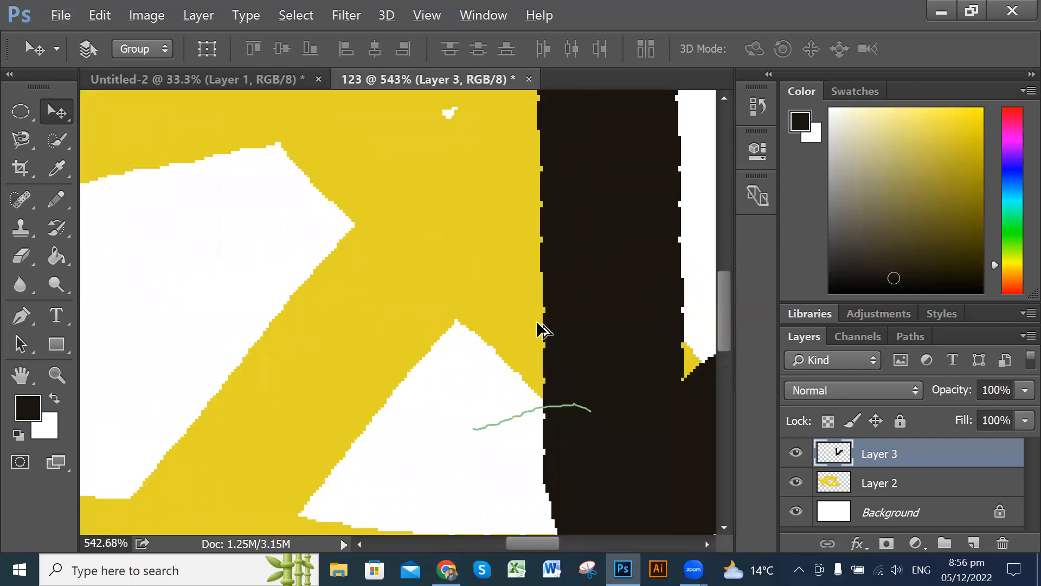
pyautogui.scroll(2, 481, 357)
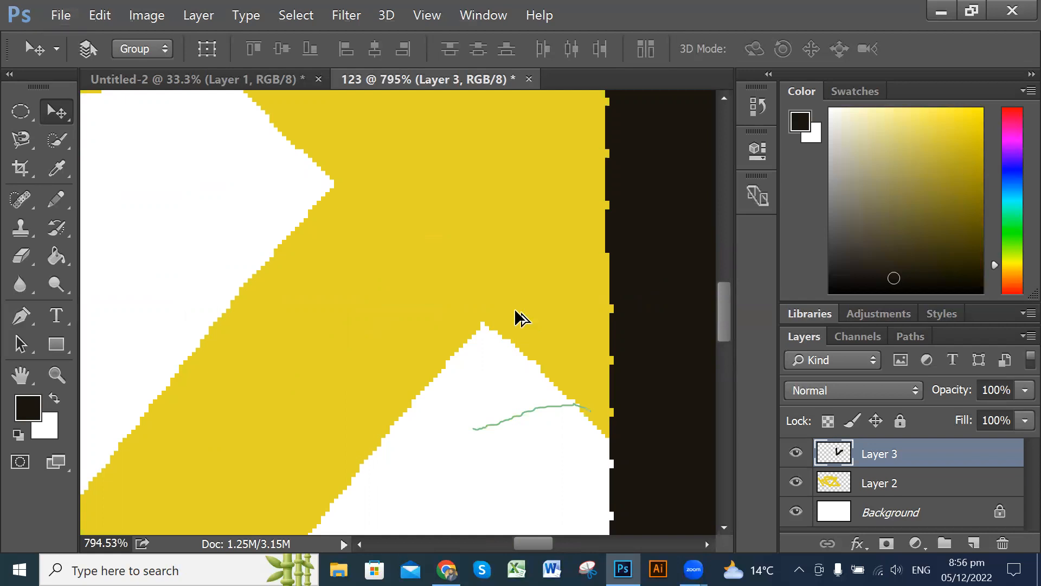
pyautogui.scroll(-5, 517, 316)
pyautogui.scroll(-3, 516, 314)
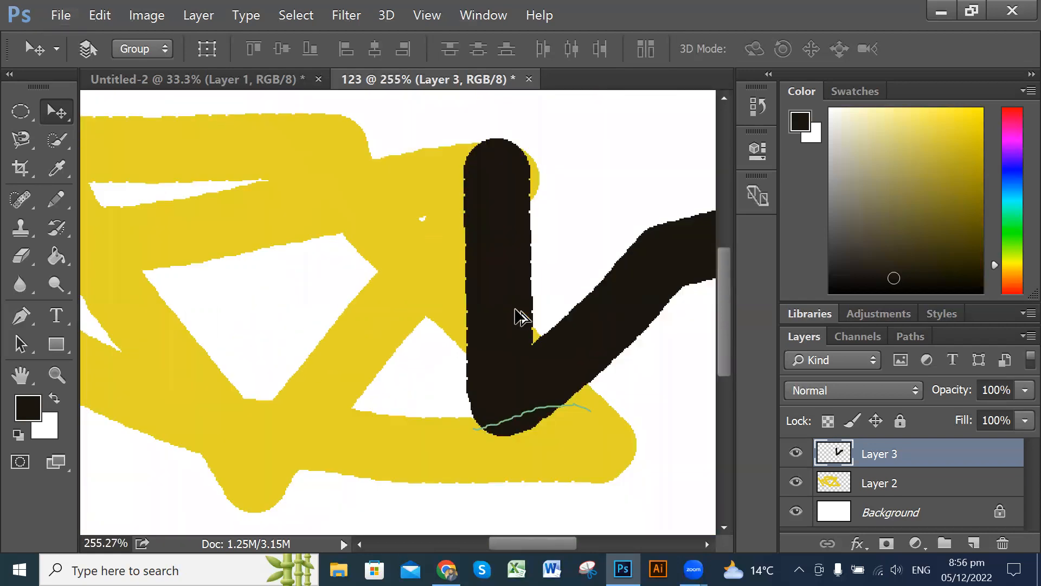
pyautogui.scroll(-1, 474, 207)
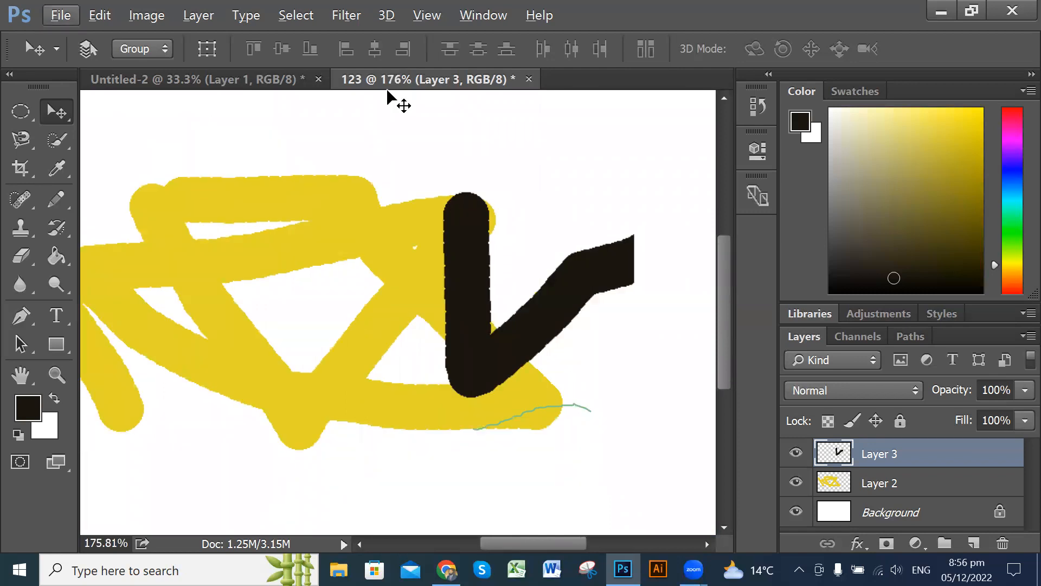
pyautogui.scroll(-1, 391, 96)
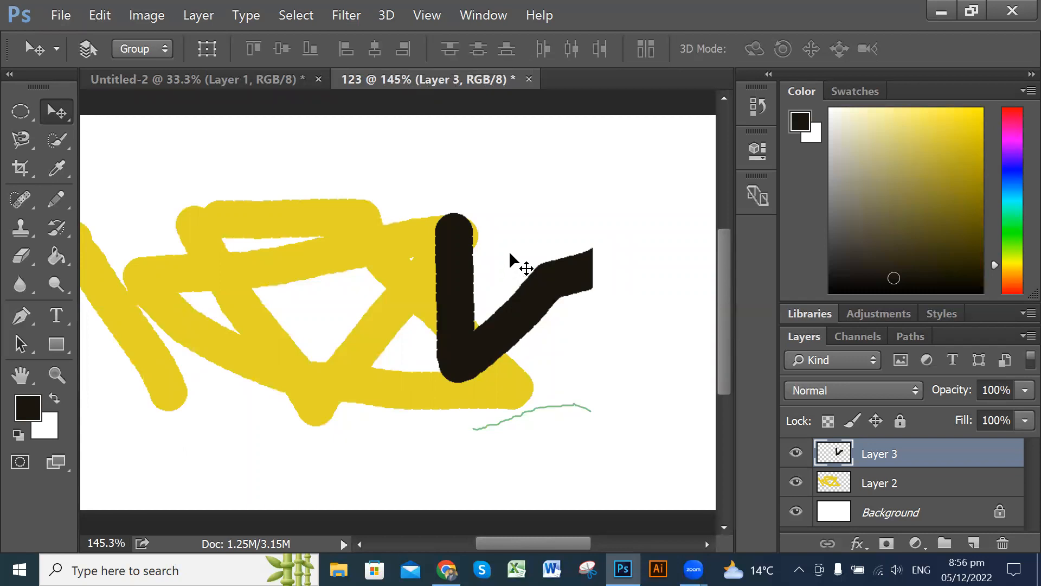
pyautogui.scroll(-2, 509, 251)
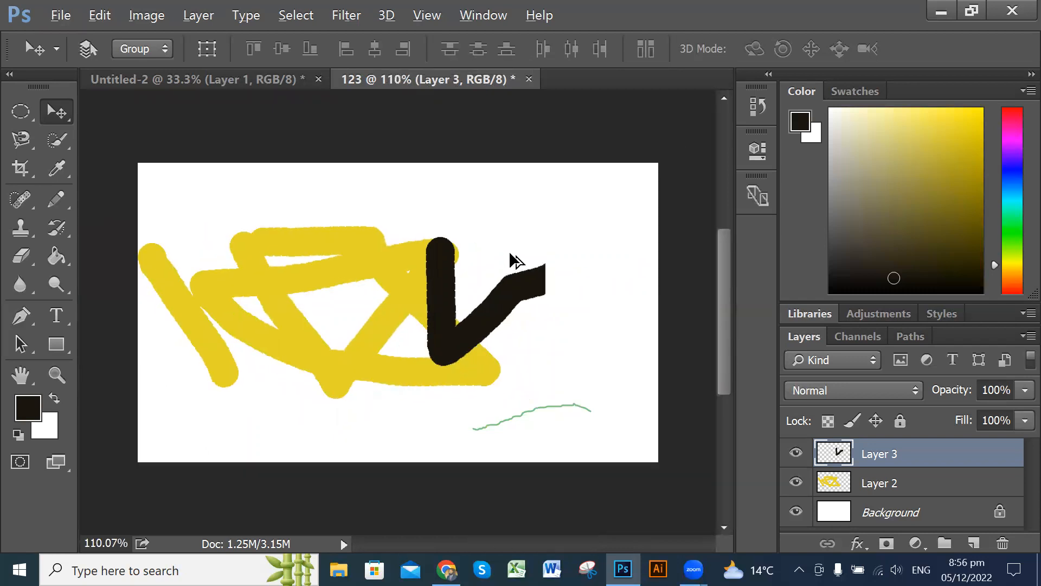
pyautogui.scroll(-1, 509, 251)
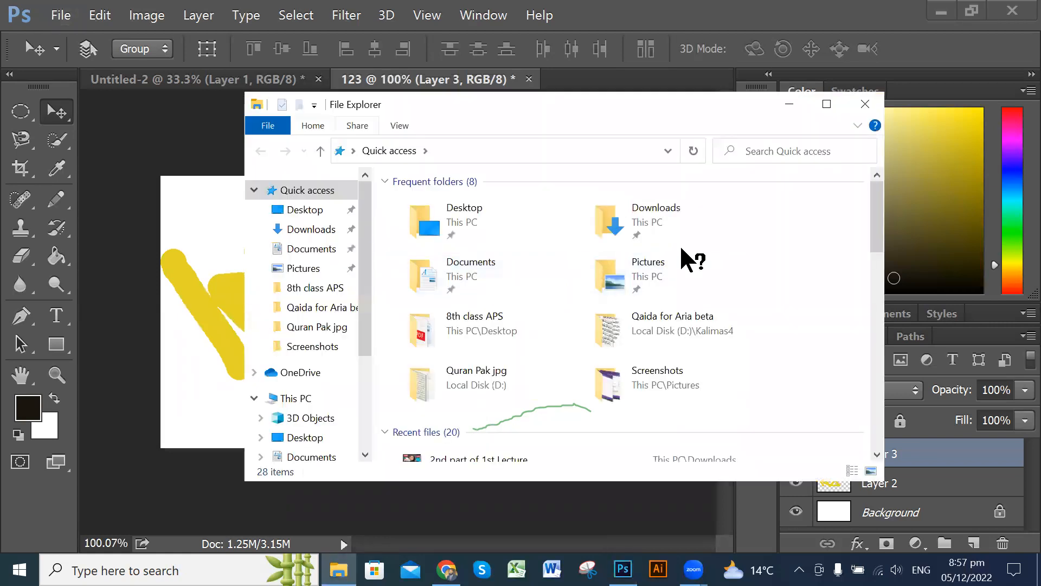
# Reposition the File Explorer window so it uncovers part of the canvas, and return to document 123 in Photoshop
pyautogui.moveTo(466, 104); pyautogui.dragTo(695, 153)
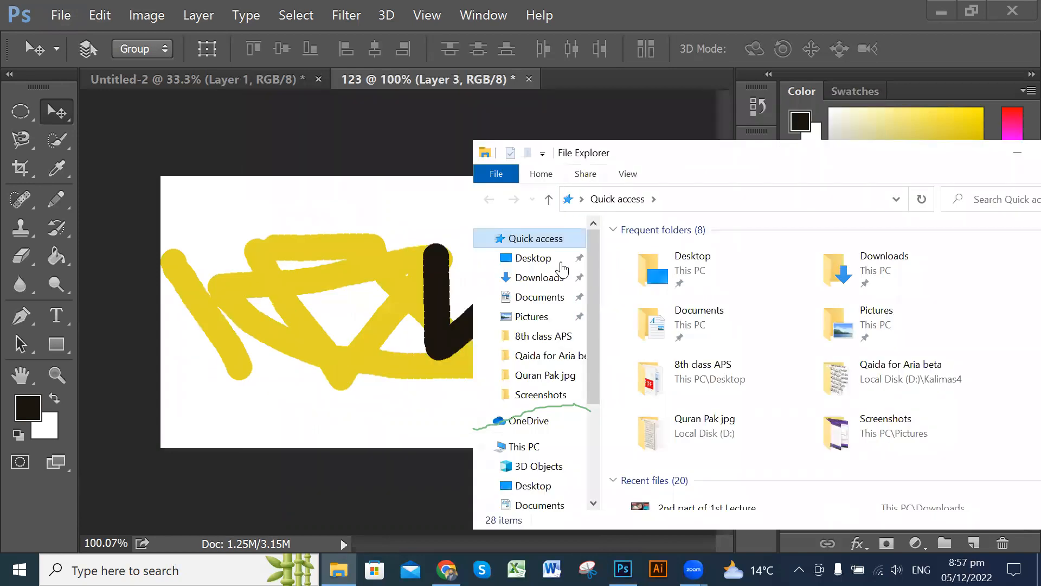
pyautogui.click(250, 373)
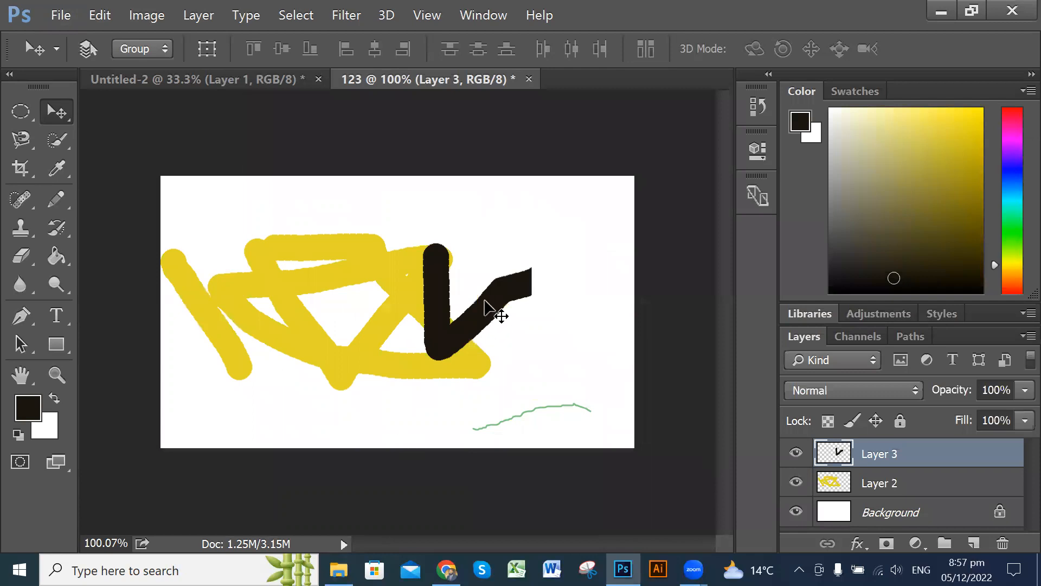
# Delete Layer 2 with the yellow scribble and Layer 3 with the black stroke from document 123
pyautogui.click(910, 486)
pyautogui.click(914, 461)
pyautogui.click(907, 483)
pyautogui.click(909, 456)
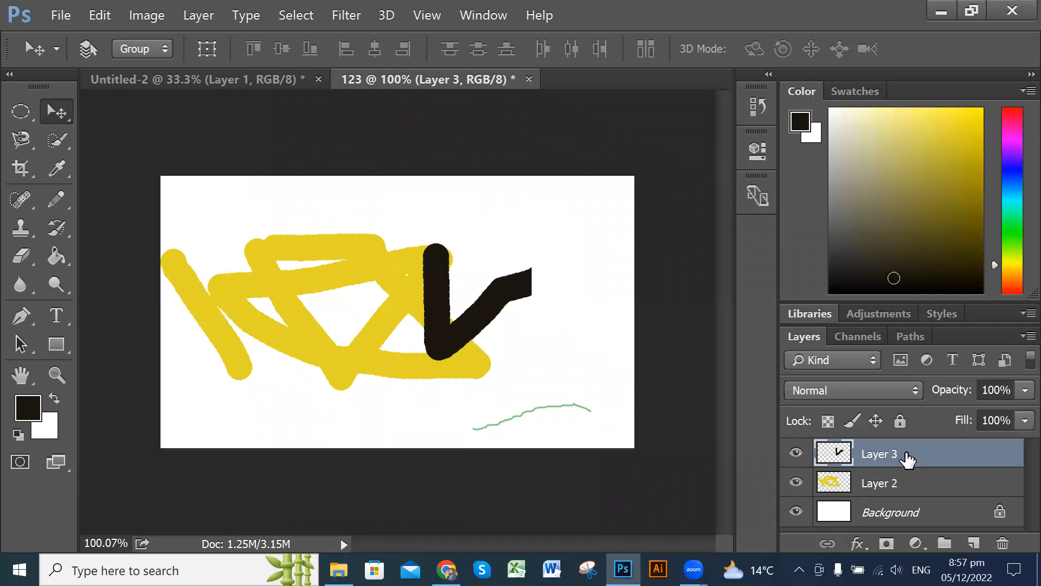
pyautogui.click(908, 485)
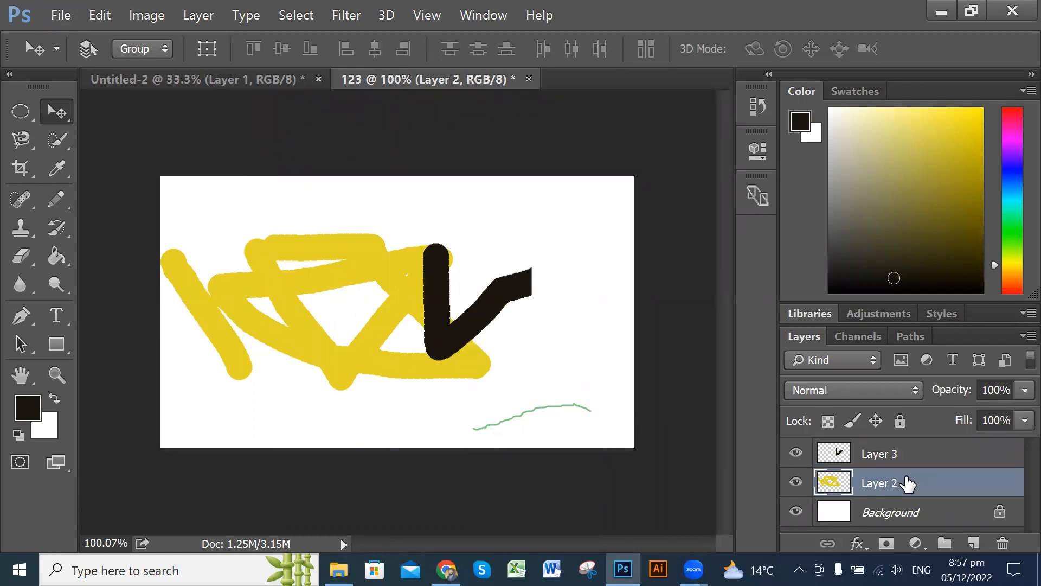
pyautogui.click(1003, 544)
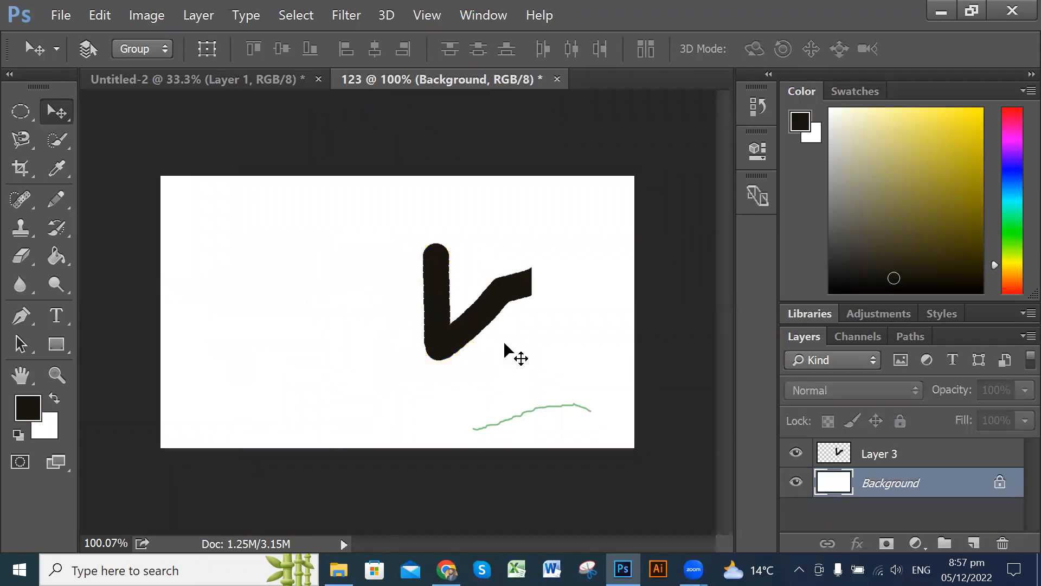
pyautogui.click(889, 455)
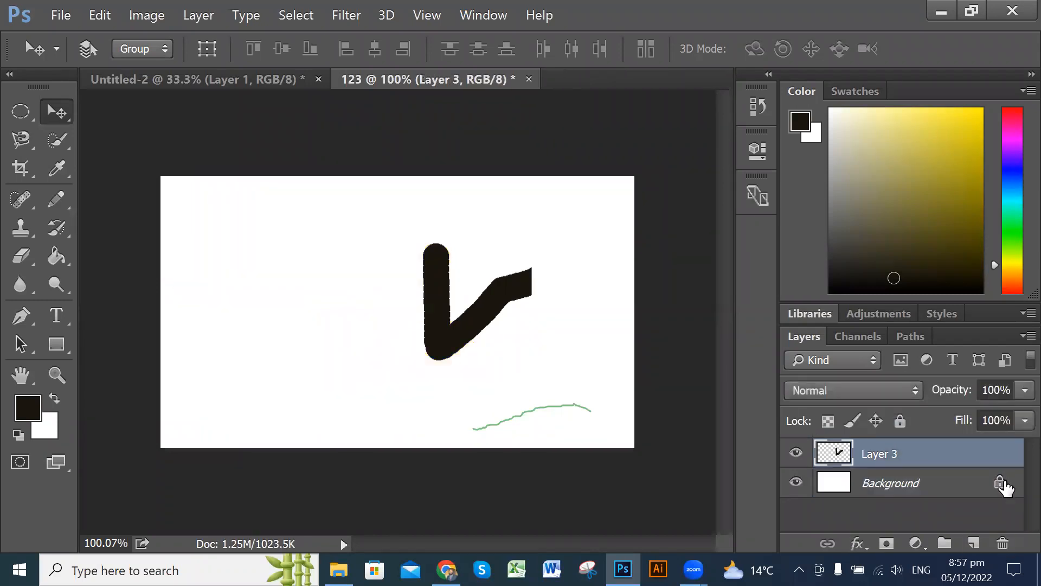
pyautogui.click(1002, 543)
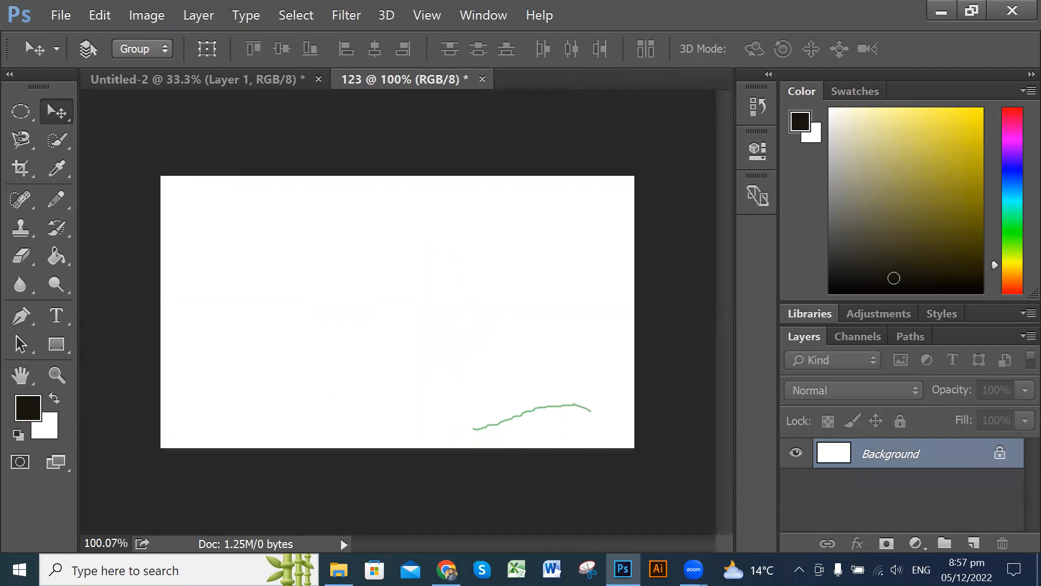
# Place the mk-s-stuENezkXu4-unsplash image from the Downloads folder in File Explorer into Photoshop document 123
pyautogui.click(338, 570)
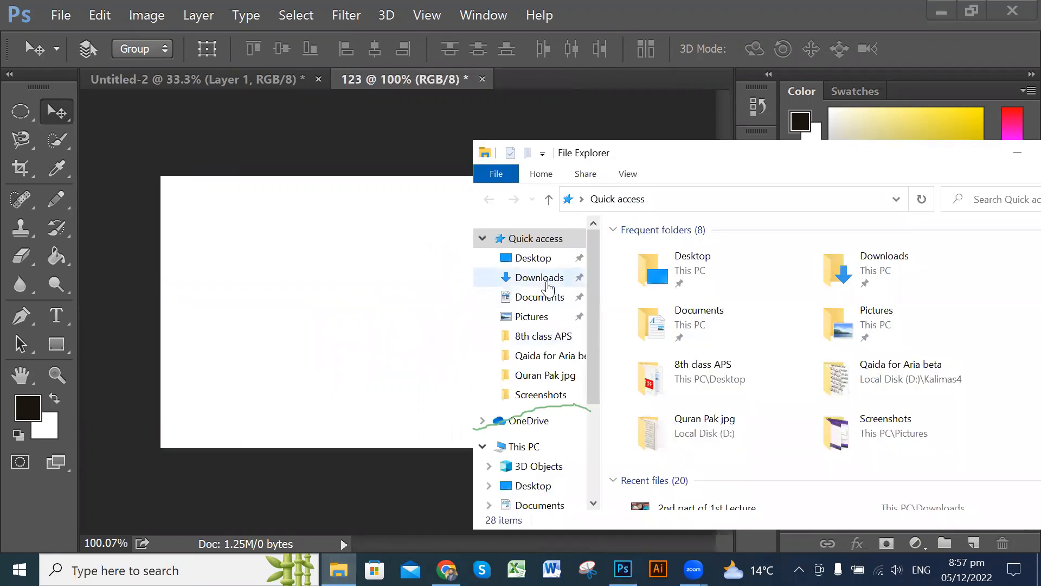
pyautogui.click(542, 277)
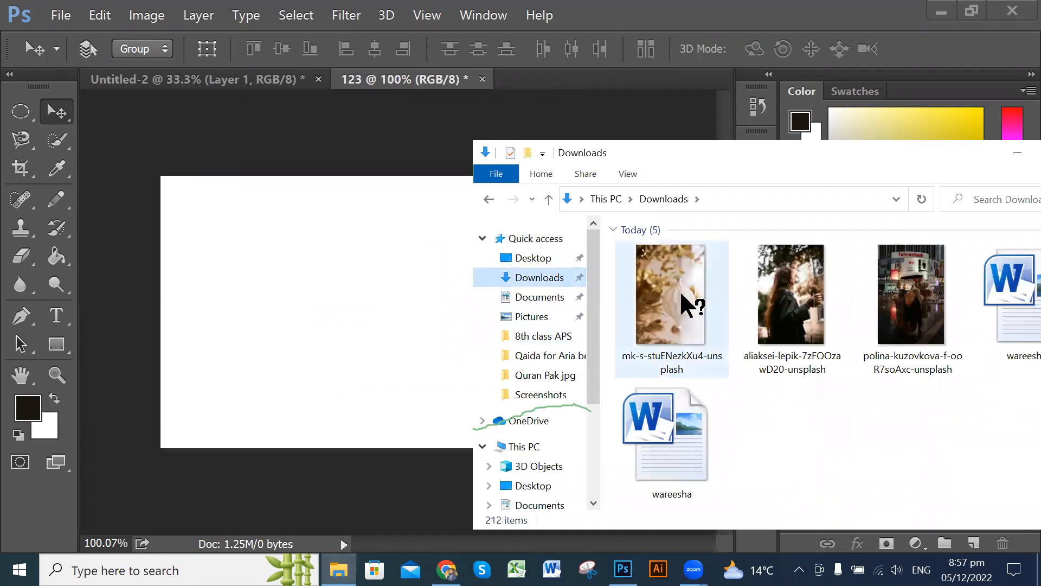
pyautogui.moveTo(682, 295); pyautogui.dragTo(334, 328)
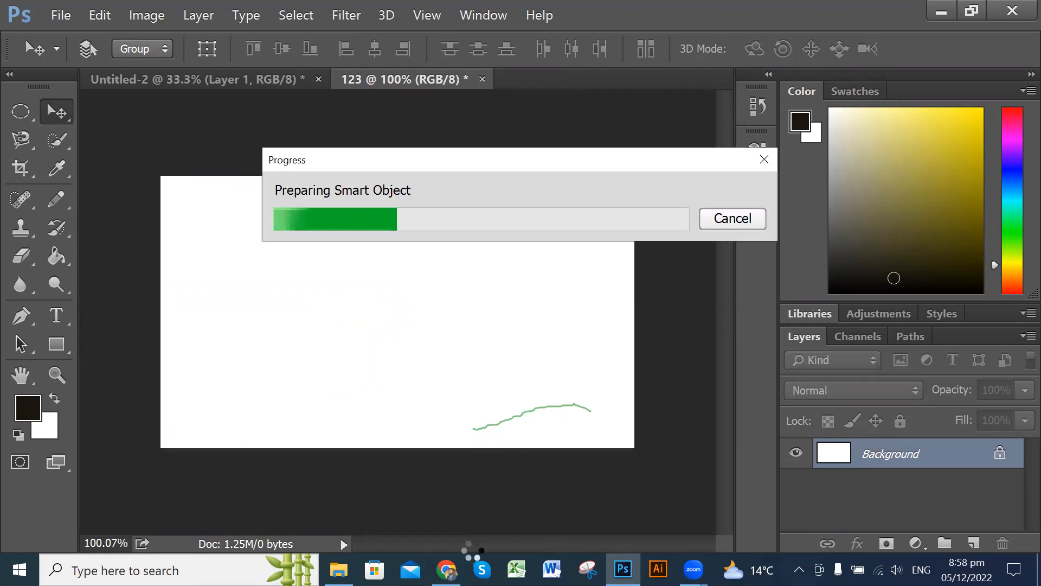
# Switch to Chrome, browse the Editorial photos on Unsplash, and return to document 123 in Photoshop
pyautogui.click(447, 569)
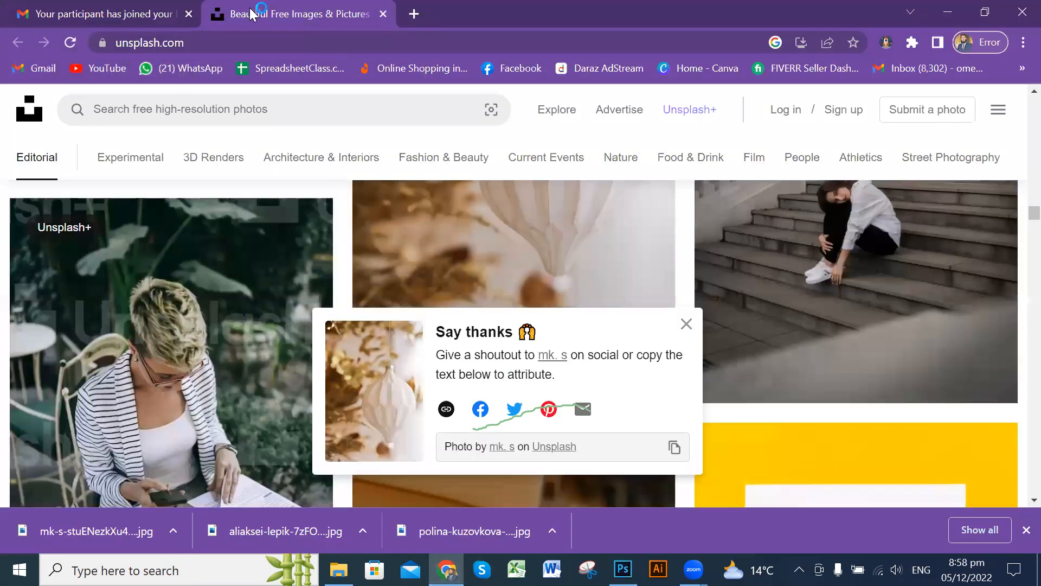
pyautogui.scroll(-6, 603, 261)
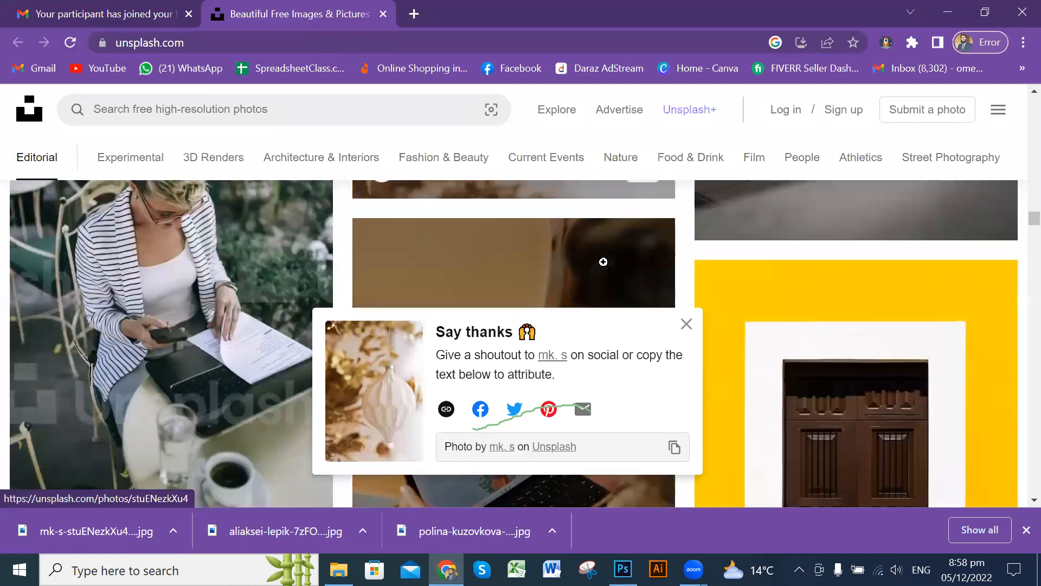
pyautogui.scroll(-10, 604, 263)
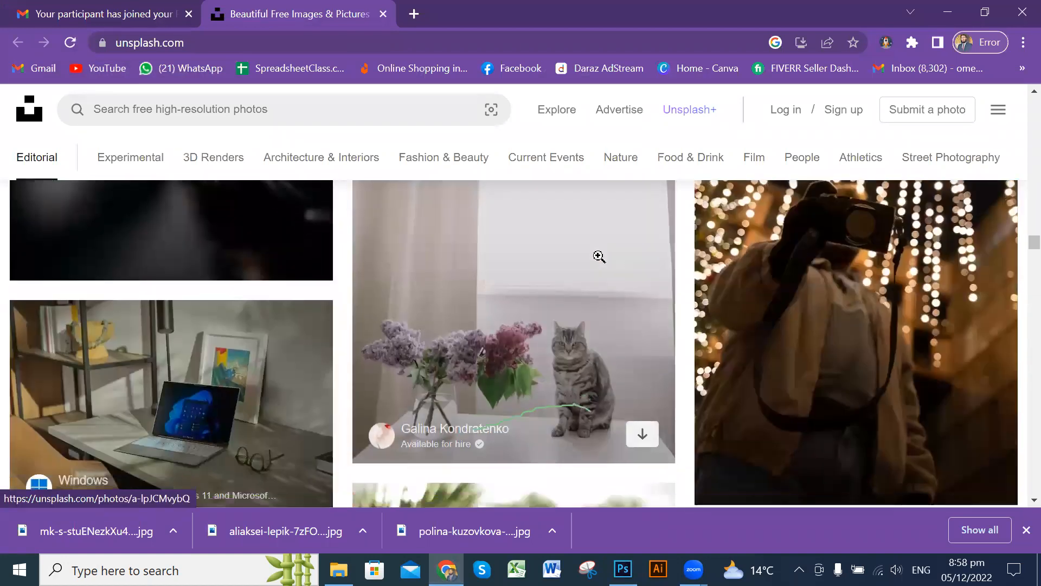
pyautogui.scroll(-3, 536, 206)
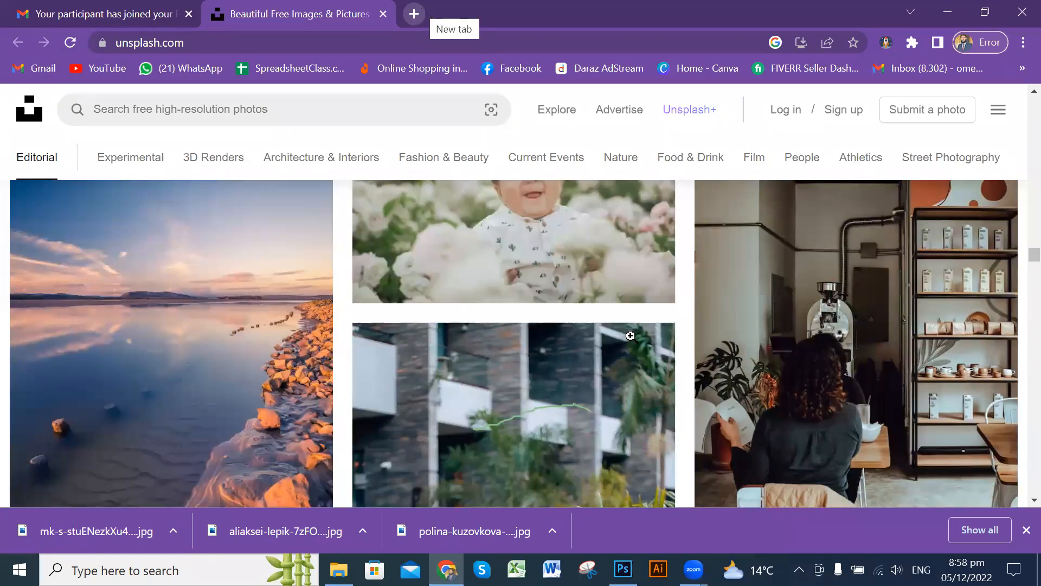
pyautogui.scroll(-5, 631, 336)
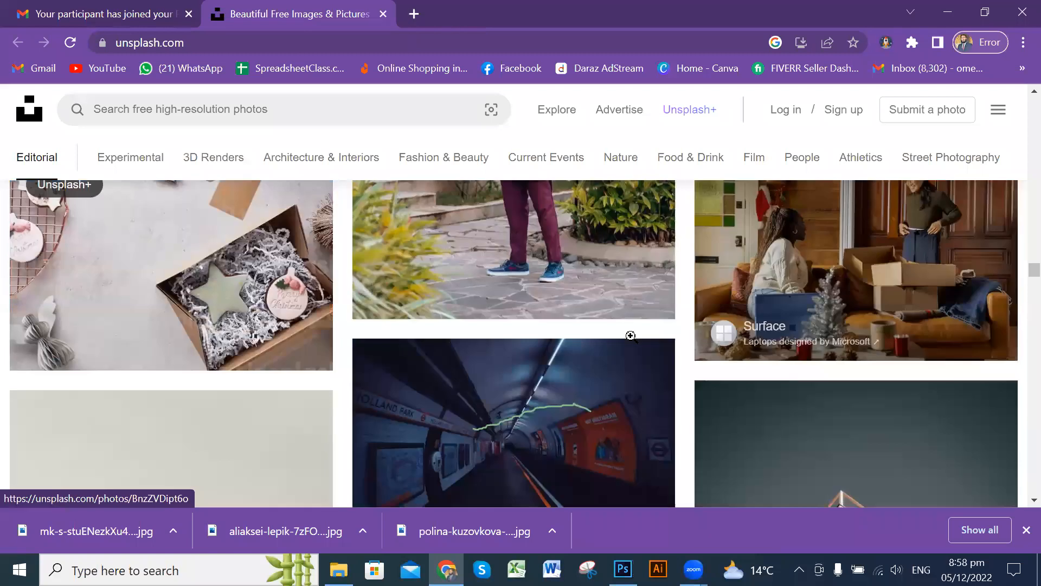
pyautogui.scroll(-5, 630, 335)
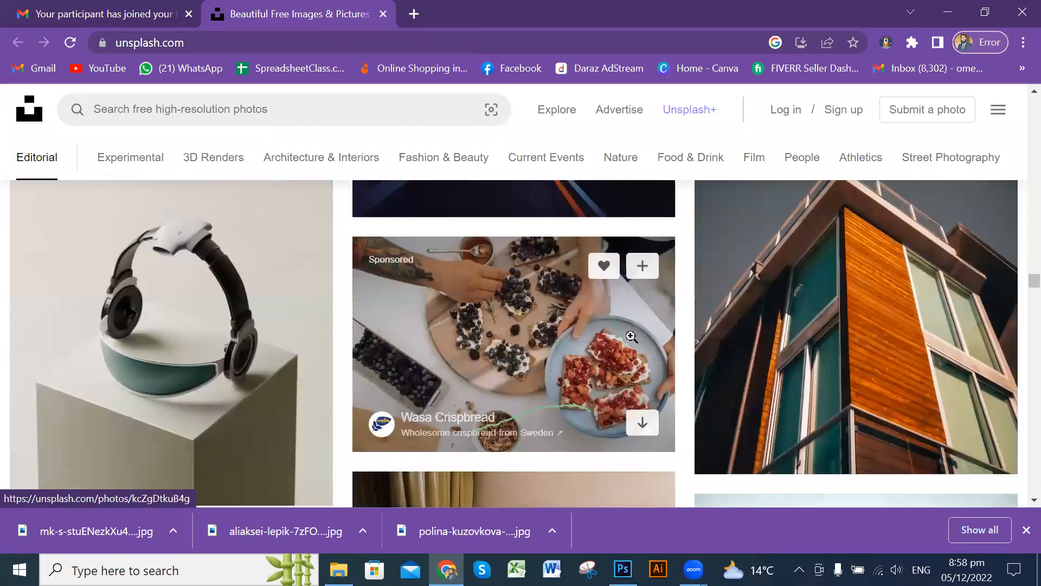
pyautogui.scroll(-5, 630, 336)
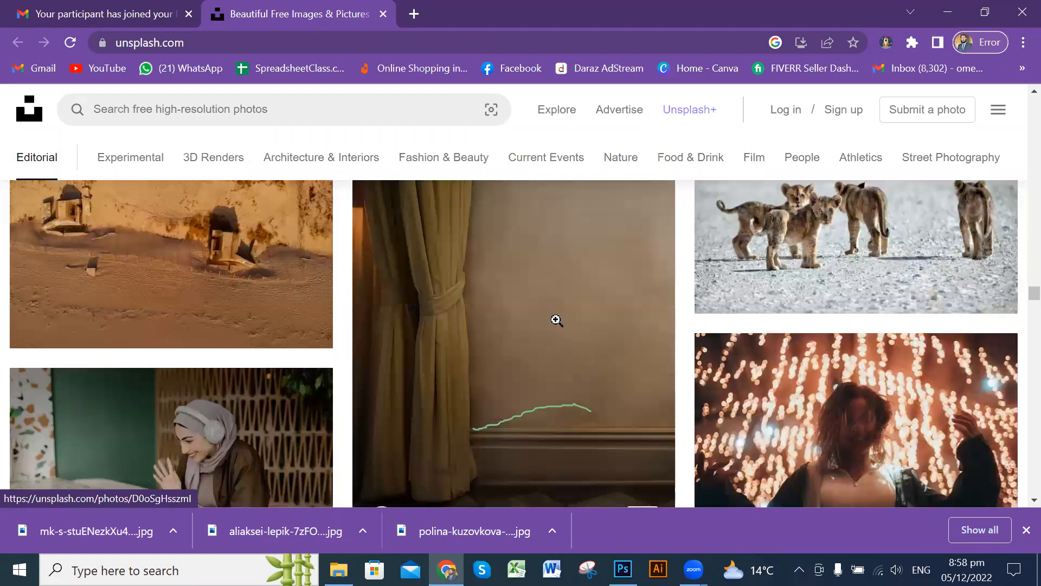
pyautogui.scroll(-5, 557, 320)
pyautogui.scroll(-5, 558, 317)
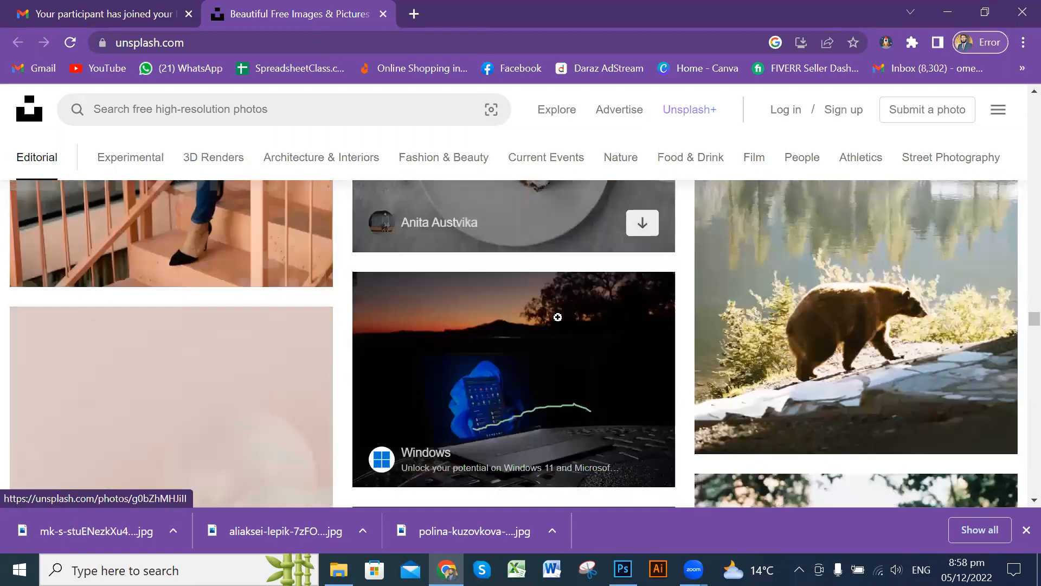
pyautogui.scroll(-5, 559, 317)
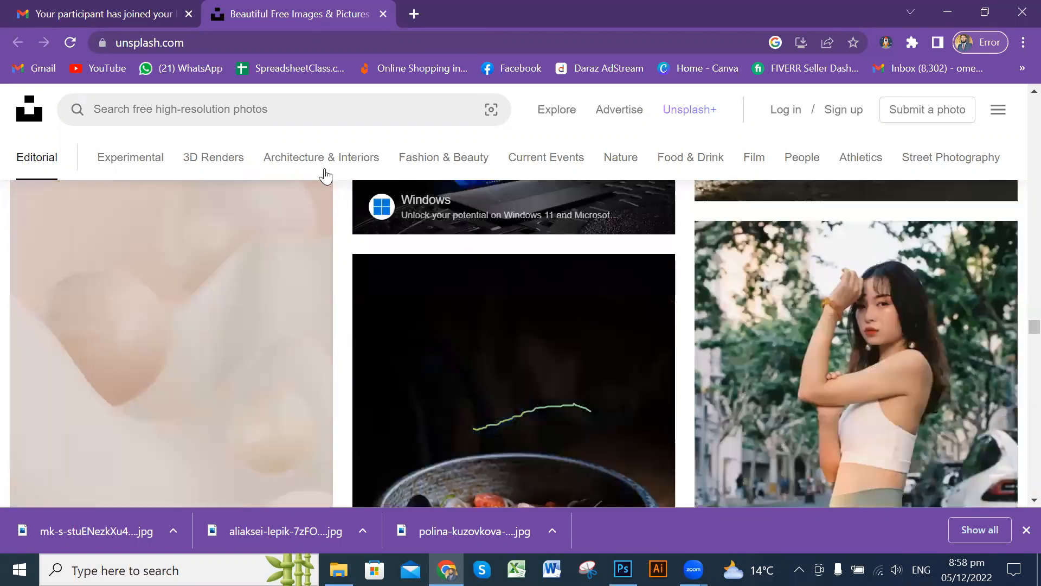
pyautogui.scroll(-3, 324, 176)
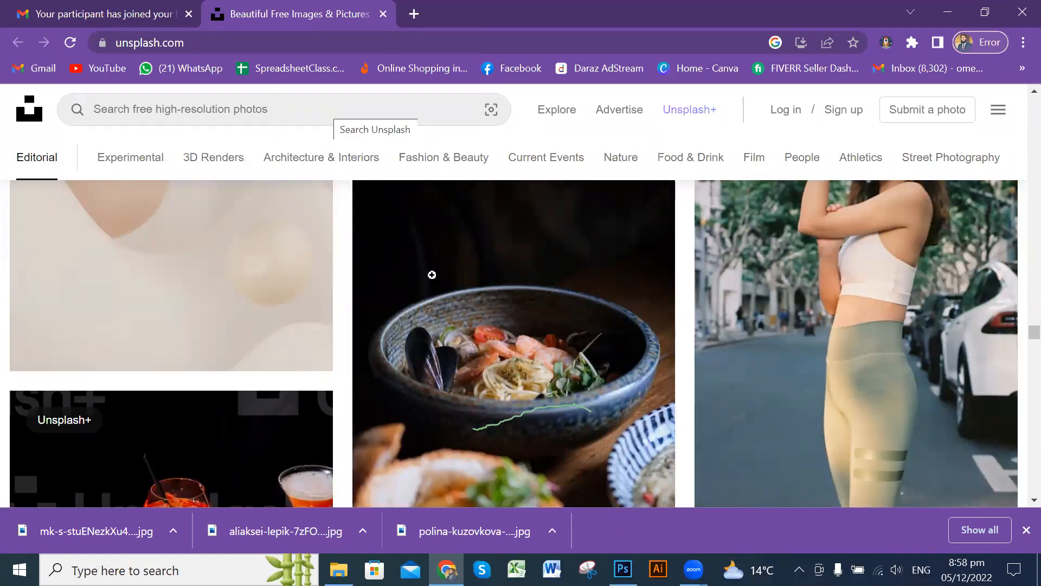
pyautogui.scroll(-5, 519, 319)
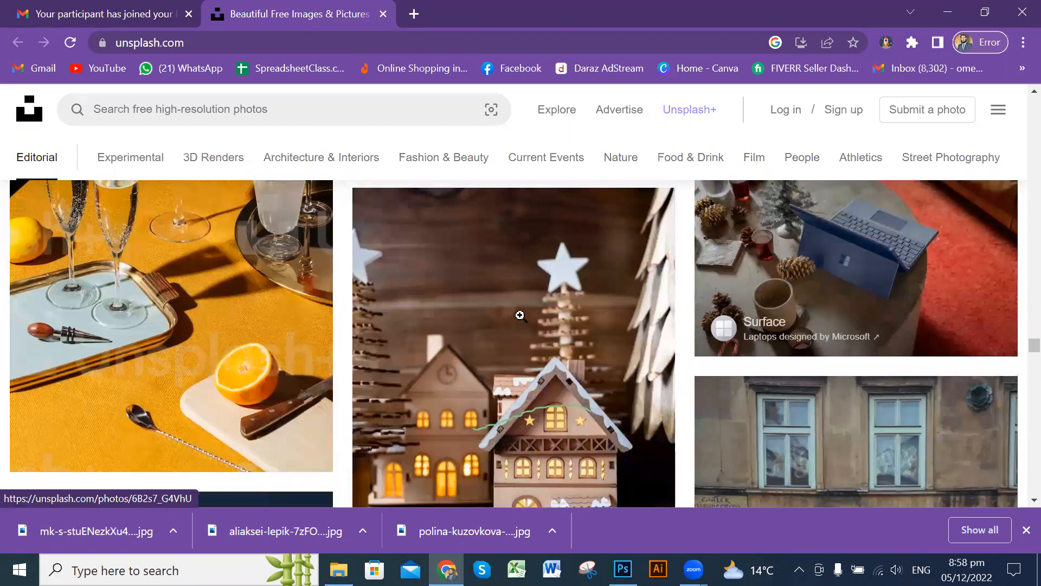
pyautogui.scroll(-6, 522, 316)
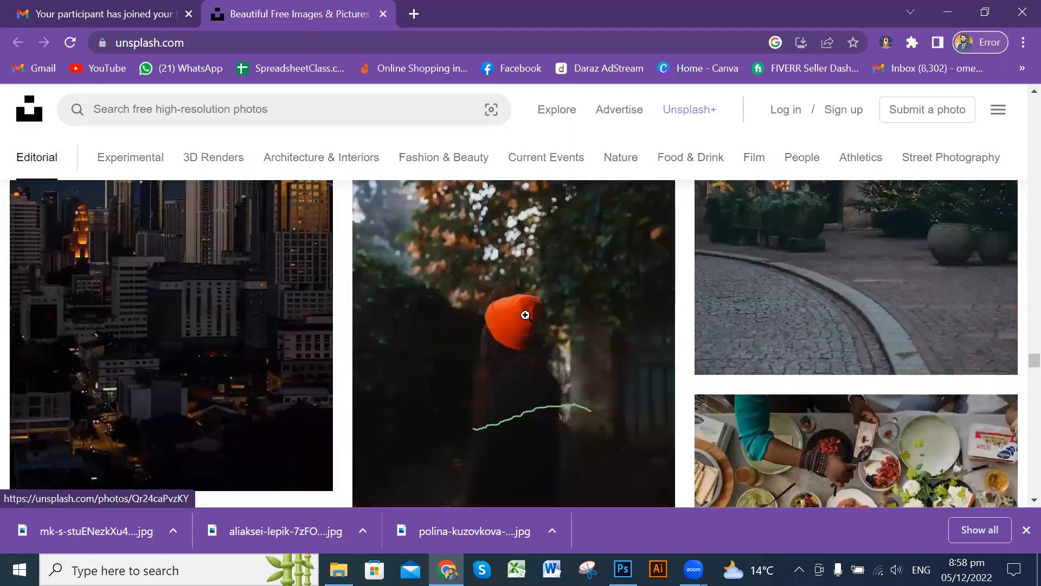
pyautogui.scroll(-3, 525, 315)
pyautogui.scroll(-4, 525, 314)
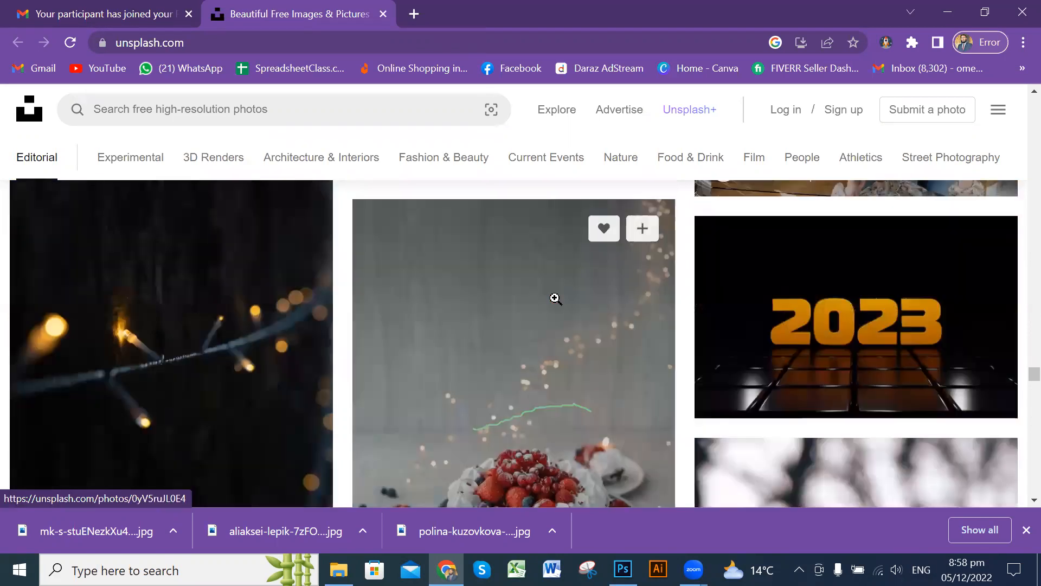
pyautogui.click(948, 12)
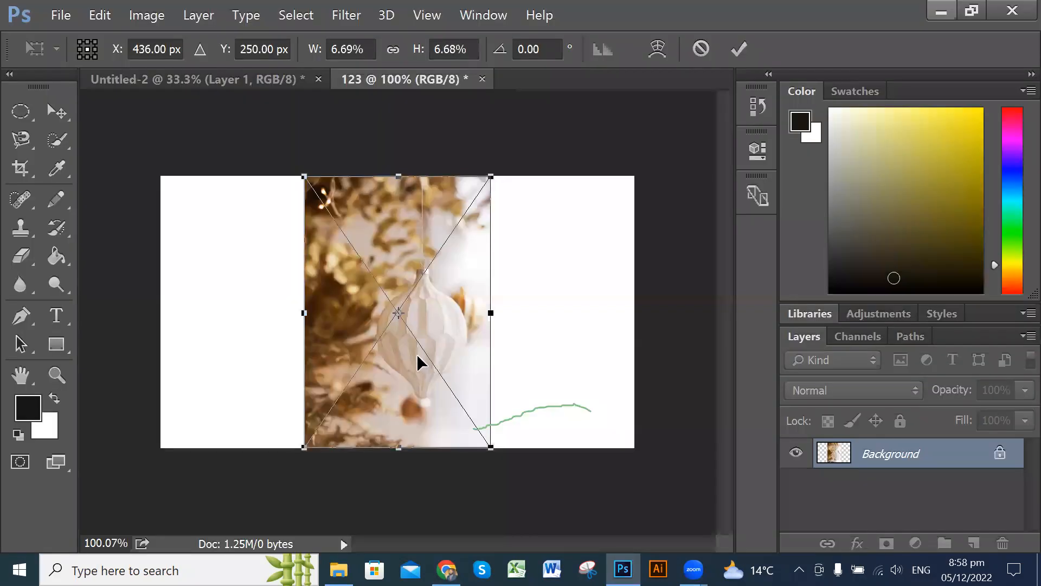
pyautogui.moveTo(441, 310); pyautogui.dragTo(472, 205)
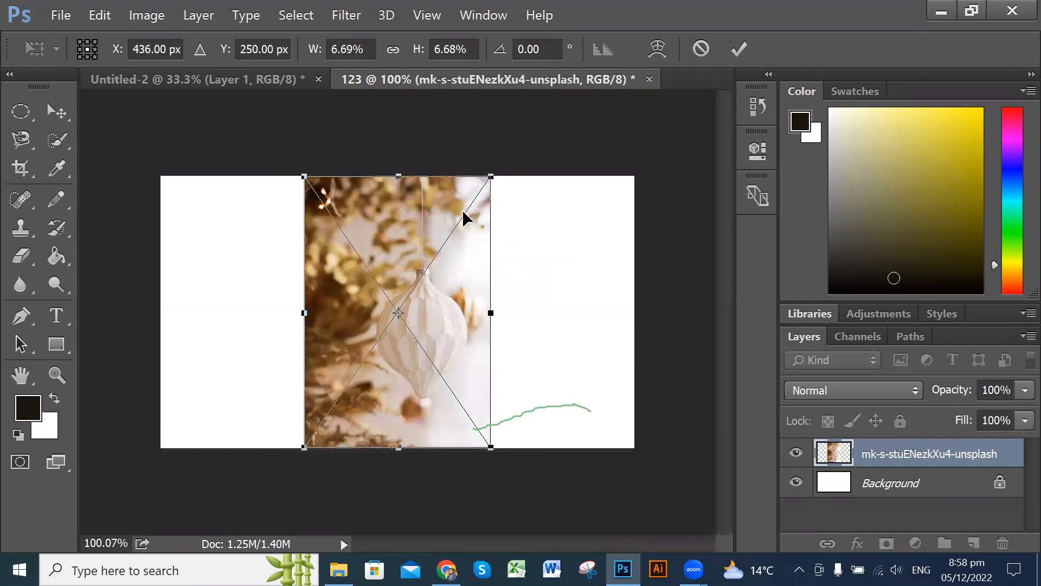
# Resize the placed mk-s-stuENezkXu4-unsplash image to 6.51% width and 6.68% height, and move it near the middle of the canvas
pyautogui.moveTo(424, 327)
pyautogui.mouseDown()
pyautogui.moveTo(583, 333)
pyautogui.moveTo(255, 309)
pyautogui.moveTo(337, 334)
pyautogui.moveTo(411, 319)
pyautogui.moveTo(380, 319)
pyautogui.moveTo(418, 324)
pyautogui.moveTo(423, 310)
pyautogui.mouseUp()
pyautogui.moveTo(491, 312)
pyautogui.mouseDown()
pyautogui.moveTo(640, 316)
pyautogui.moveTo(510, 314)
pyautogui.mouseUp()
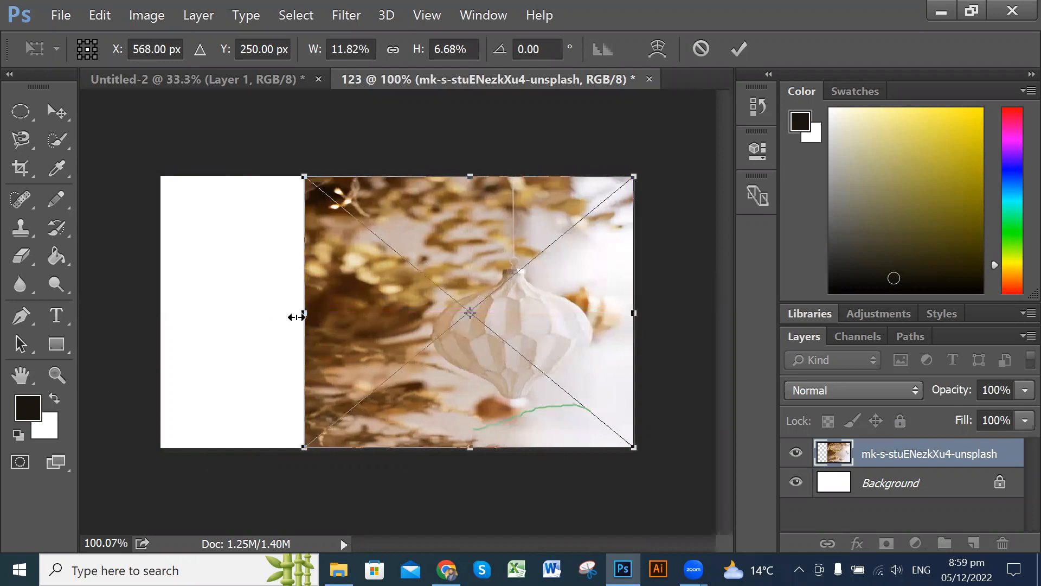
pyautogui.moveTo(303, 312); pyautogui.dragTo(154, 307)
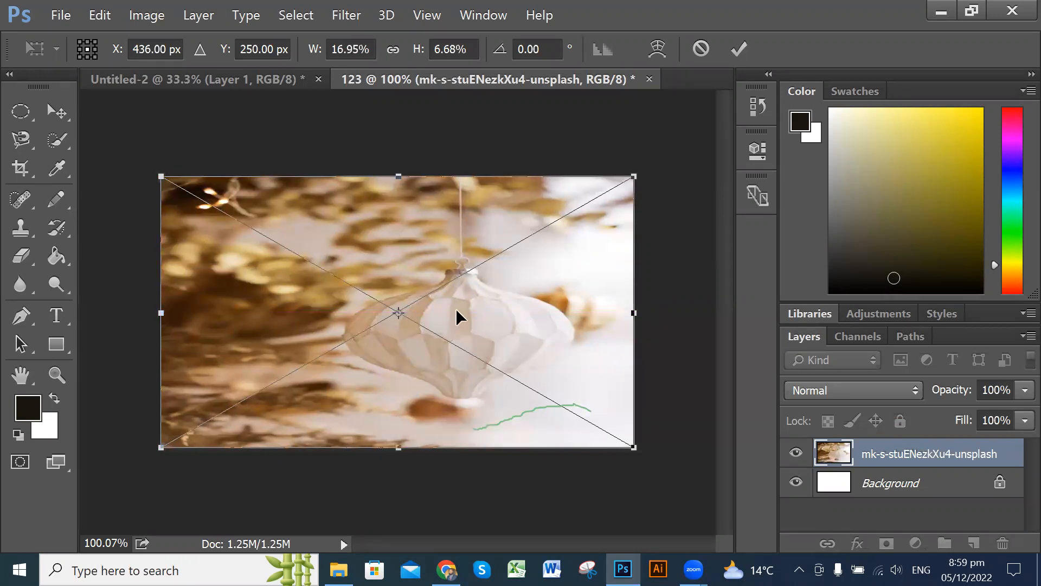
pyautogui.moveTo(158, 314); pyautogui.dragTo(465, 349)
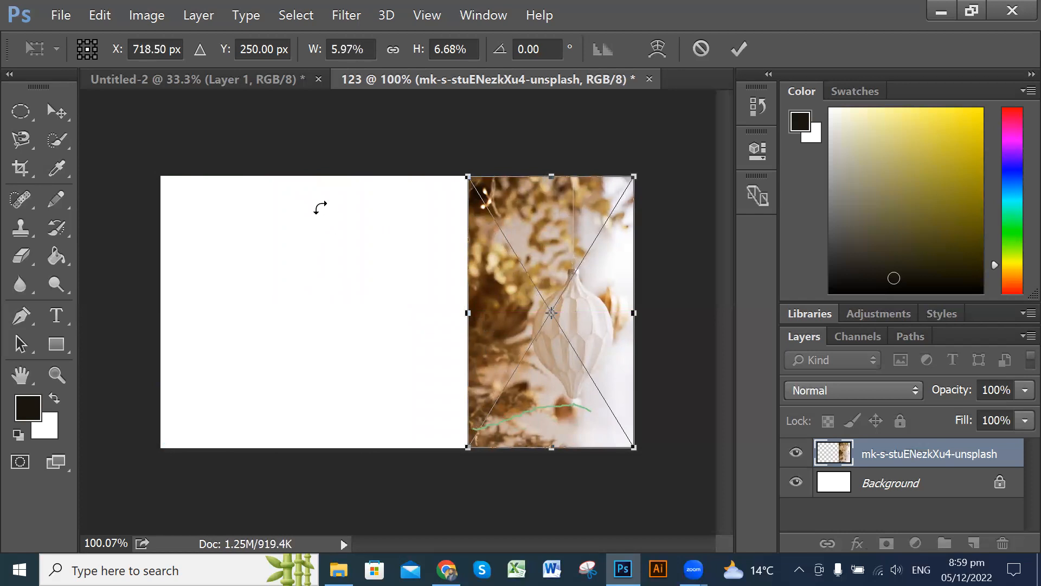
pyautogui.moveTo(470, 313)
pyautogui.mouseDown()
pyautogui.moveTo(434, 313)
pyautogui.moveTo(453, 312)
pyautogui.mouseUp()
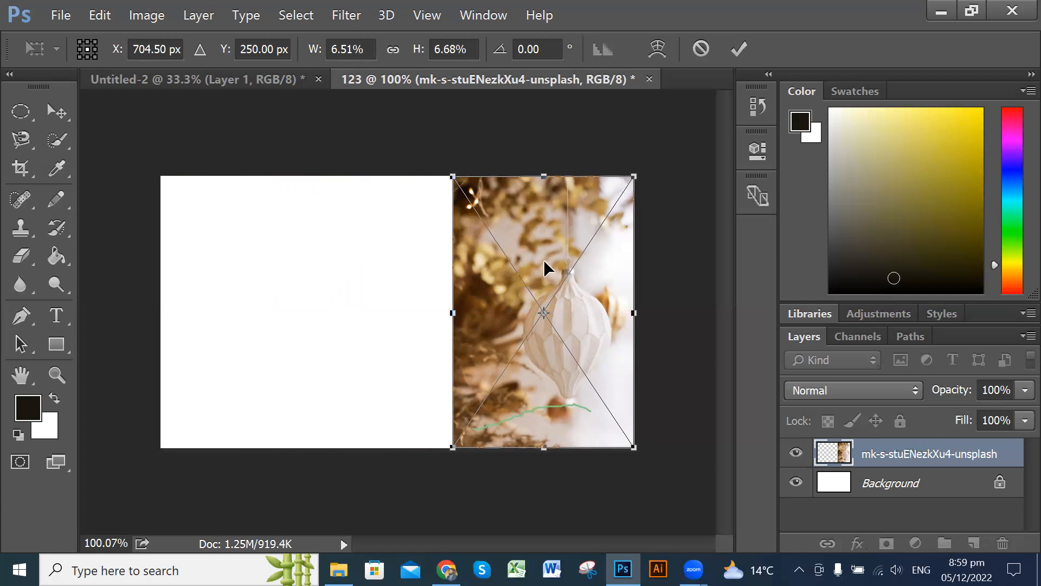
pyautogui.press('Return')
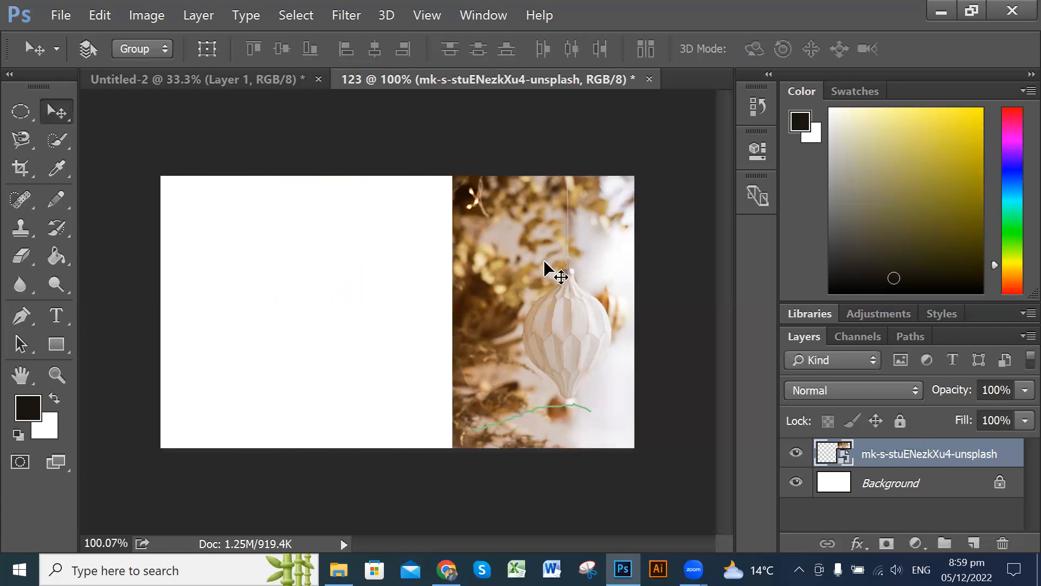
pyautogui.moveTo(563, 332); pyautogui.dragTo(406, 339)
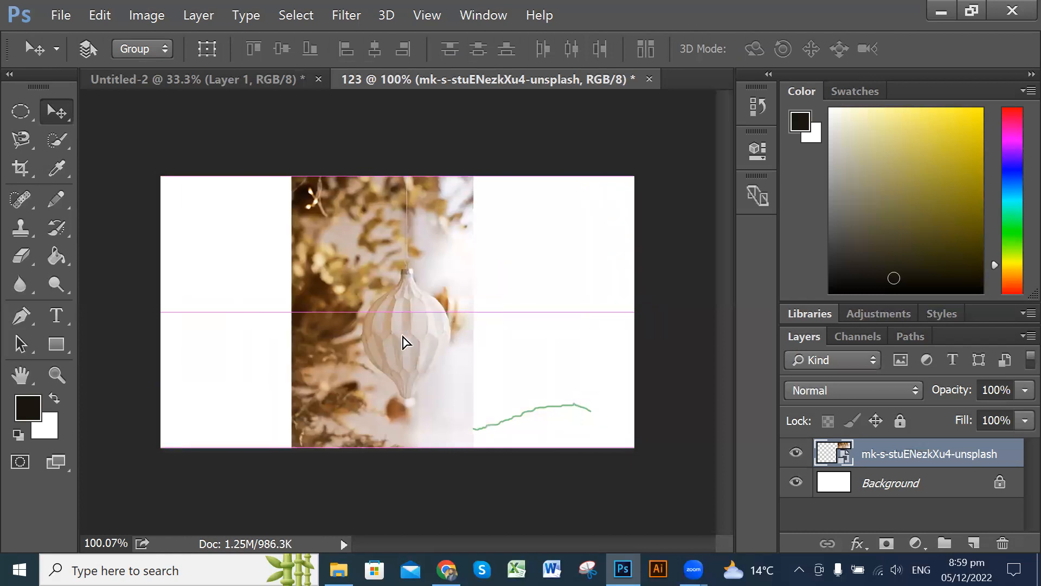
# Place the downloaded 7zFOOzawD20-unsplash photo above the Background layer, directly to the right of the ornament image
pyautogui.click(920, 484)
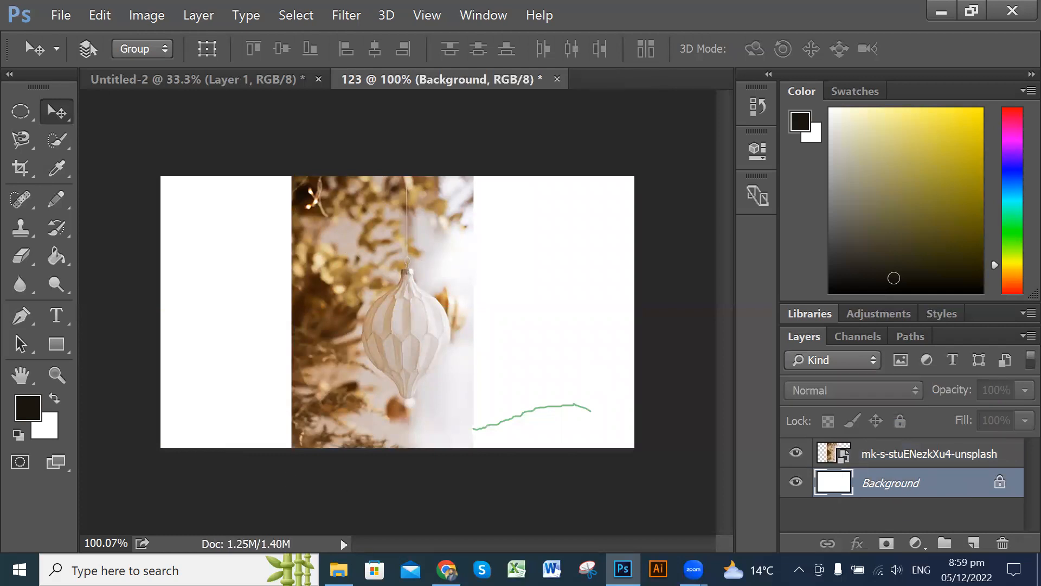
pyautogui.click(338, 570)
pyautogui.moveTo(796, 319); pyautogui.dragTo(226, 304)
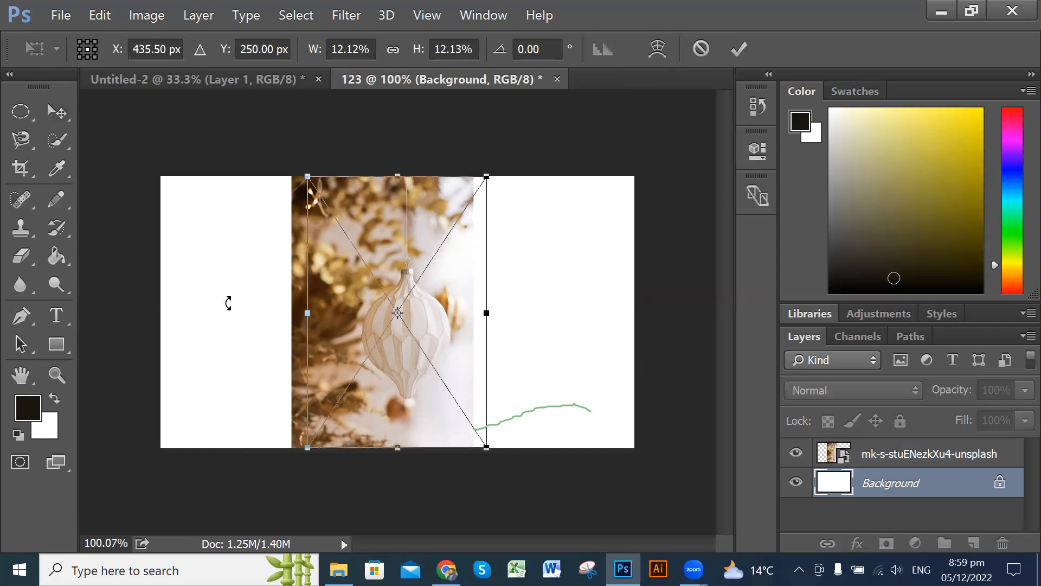
pyautogui.moveTo(481, 342); pyautogui.dragTo(652, 348)
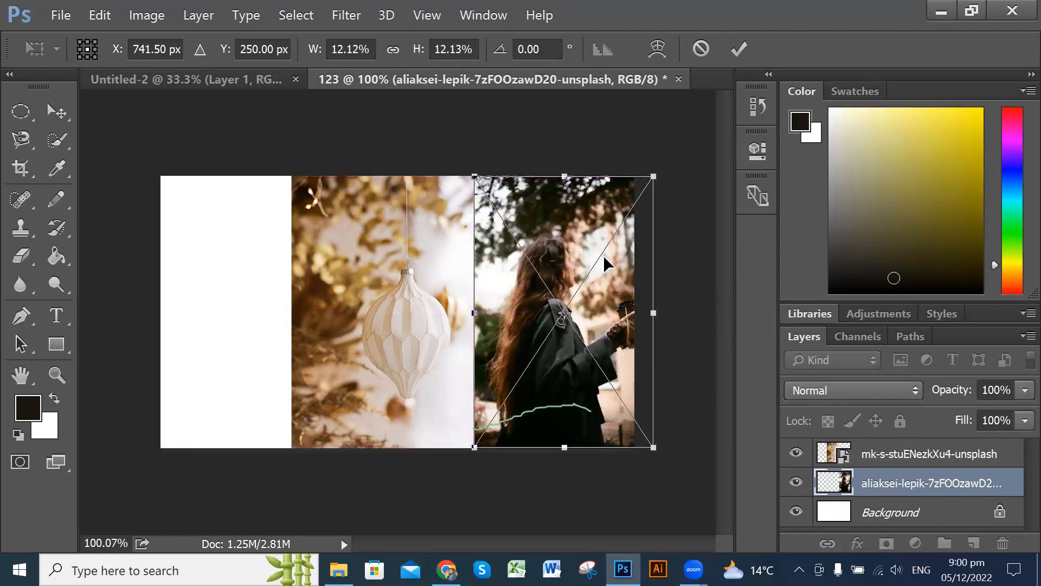
pyautogui.press('Return')
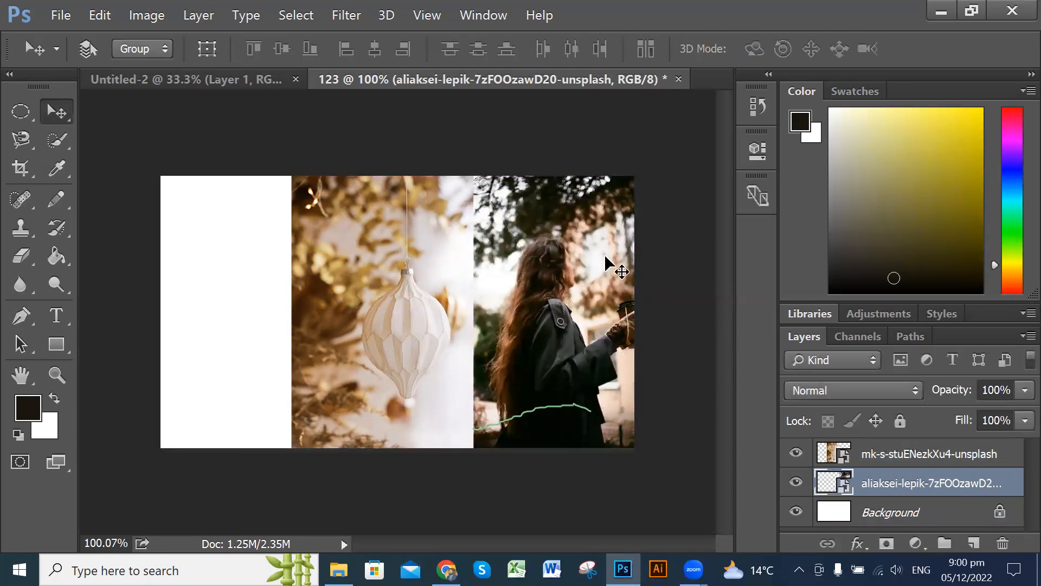
# Try to move the locked Background layer with the Move tool
pyautogui.click(908, 522)
pyautogui.moveTo(440, 327); pyautogui.dragTo(556, 347)
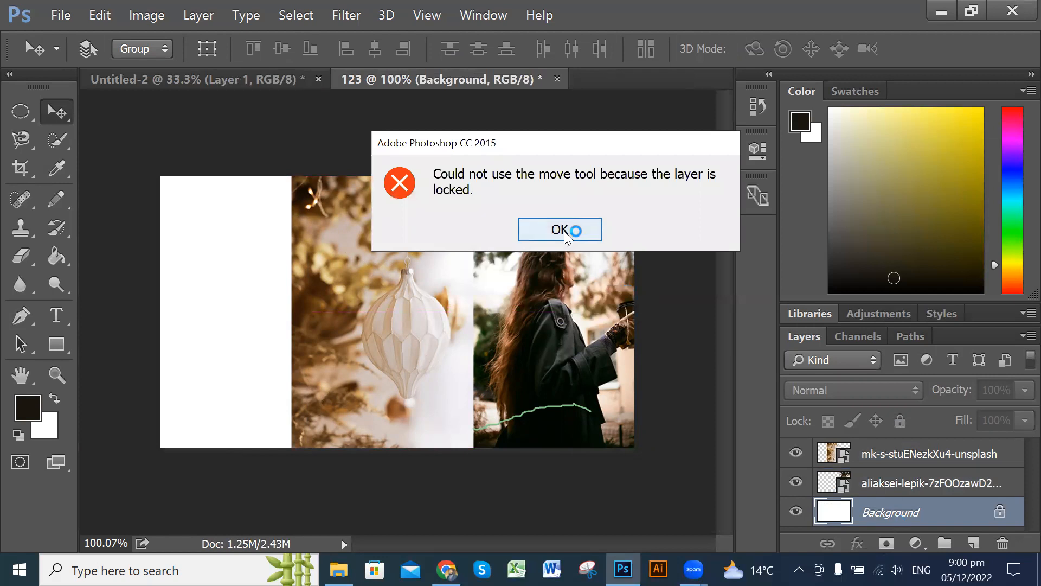
pyautogui.click(562, 229)
# Delete the 7zFOOzawD20-unsplash layer with the photo of the woman in the black coat
pyautogui.click(927, 483)
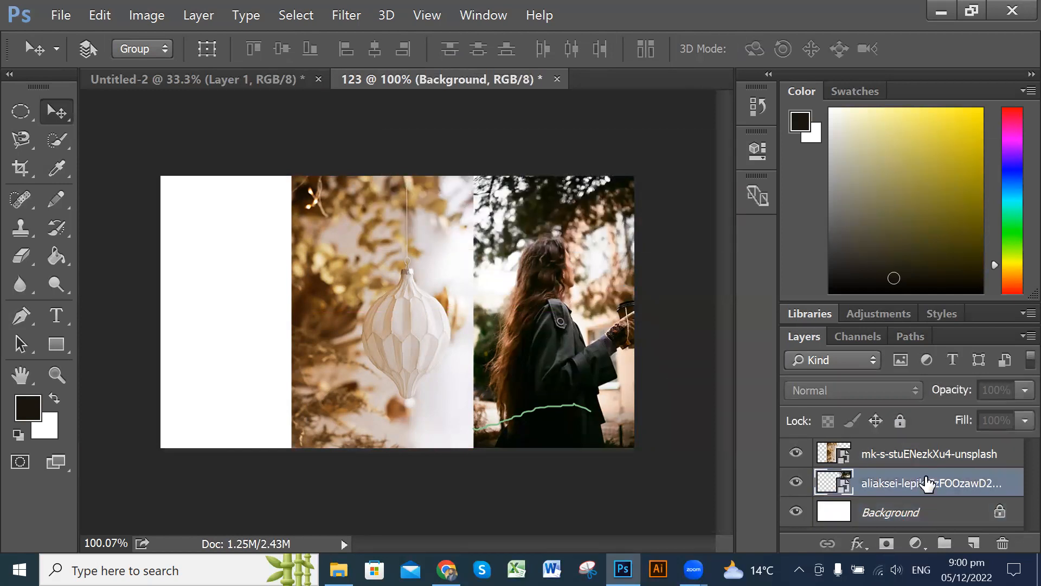
pyautogui.moveTo(620, 363)
pyautogui.mouseDown()
pyautogui.moveTo(337, 347)
pyautogui.moveTo(262, 353)
pyautogui.moveTo(626, 359)
pyautogui.moveTo(613, 359)
pyautogui.mouseUp()
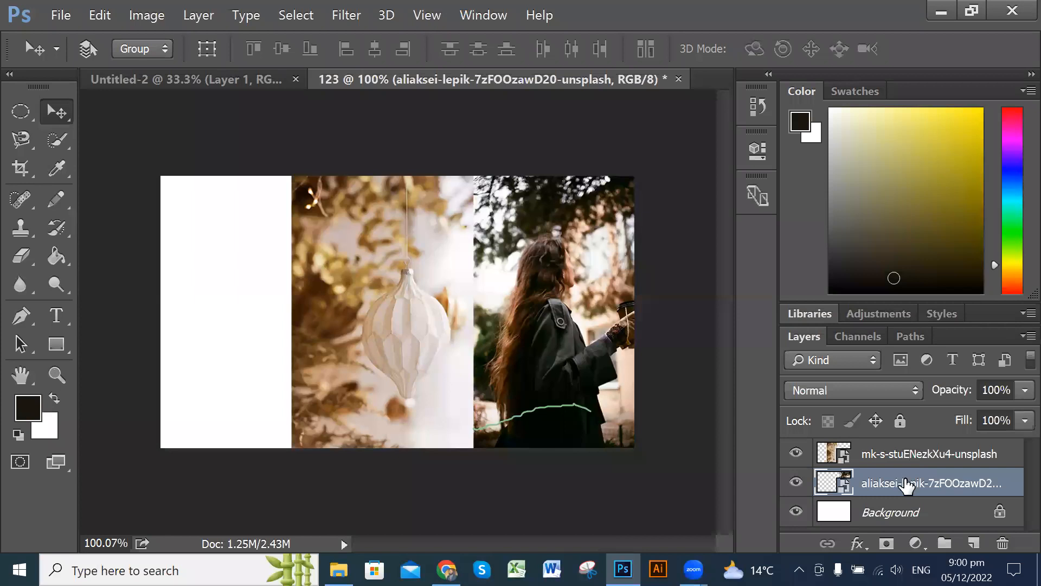
pyautogui.click(1002, 543)
# Try again to move the canvas contents while the locked Background layer is selected
pyautogui.moveTo(421, 339); pyautogui.dragTo(633, 412)
pyautogui.click(519, 234)
pyautogui.moveTo(391, 307); pyautogui.dragTo(428, 293)
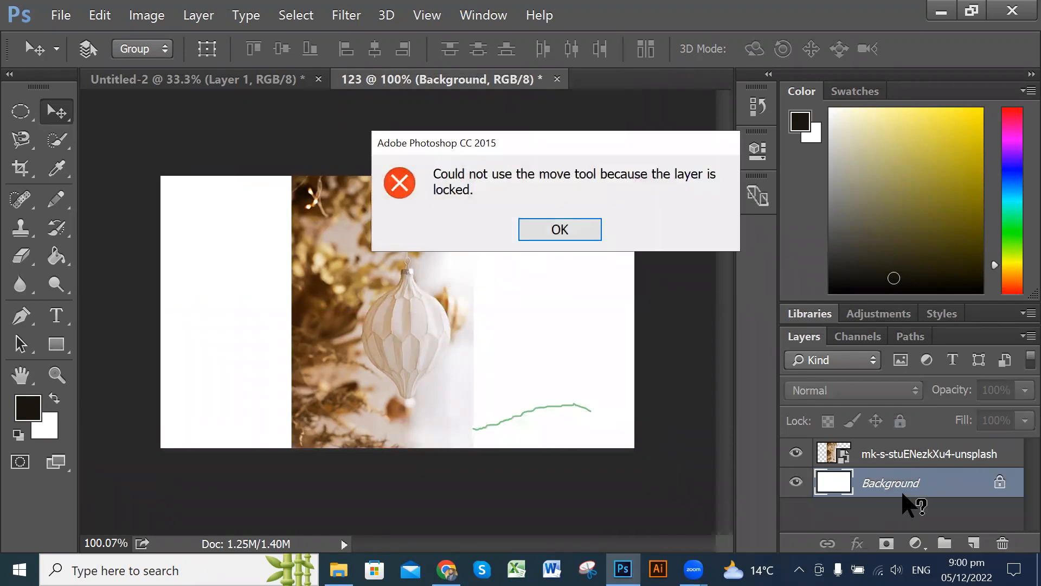
pyautogui.click(589, 228)
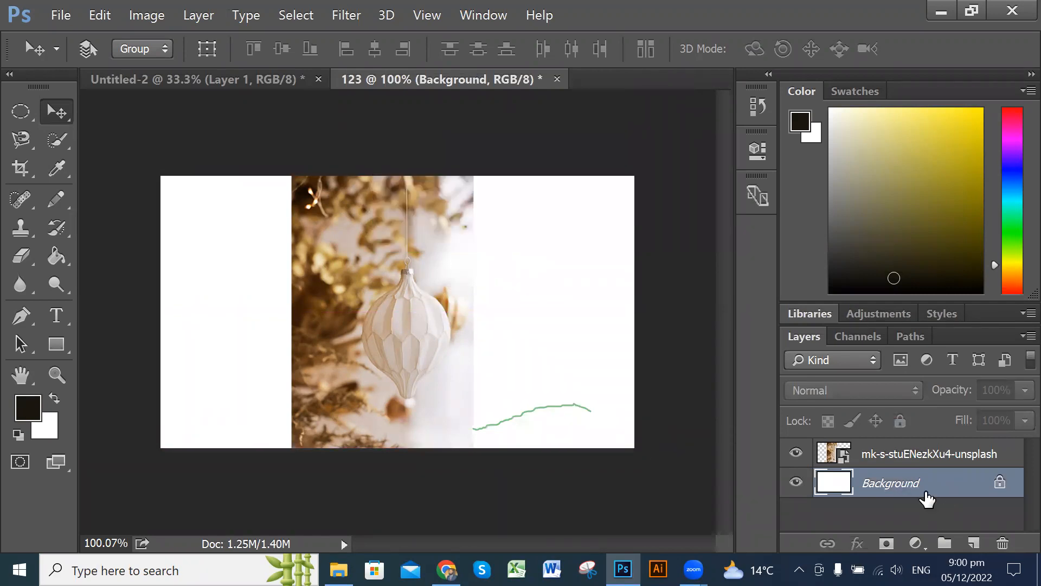
# Select the mk-s-stuENezkXu4-unsplash layer and shift the ornament image slightly to the right, near the canvas centre
pyautogui.click(928, 456)
pyautogui.moveTo(429, 336); pyautogui.dragTo(403, 329)
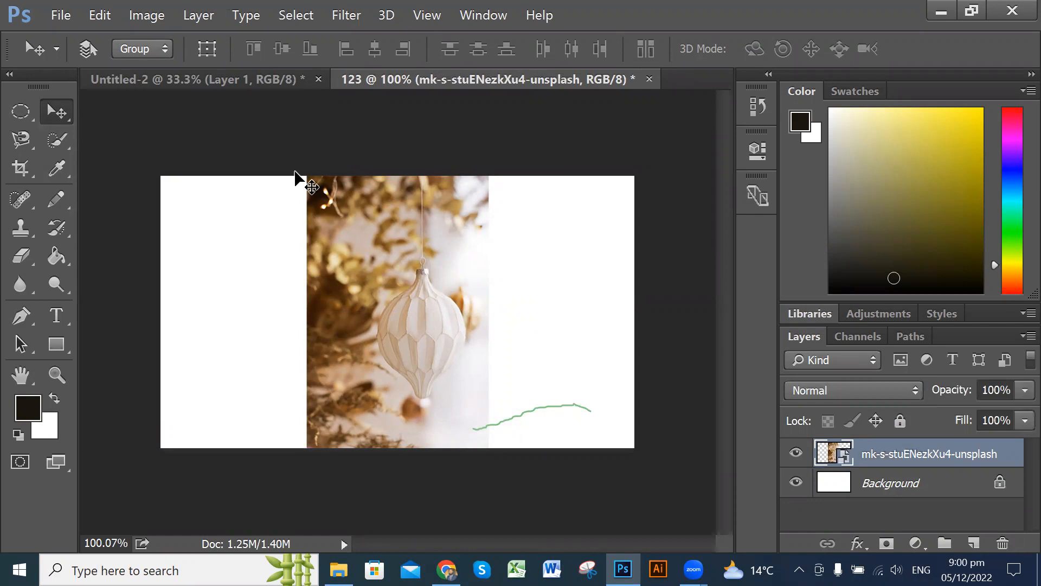
# Draw a rectangular selection around the white hanging ornament with the Rectangular Marquee tool
pyautogui.click(18, 110)
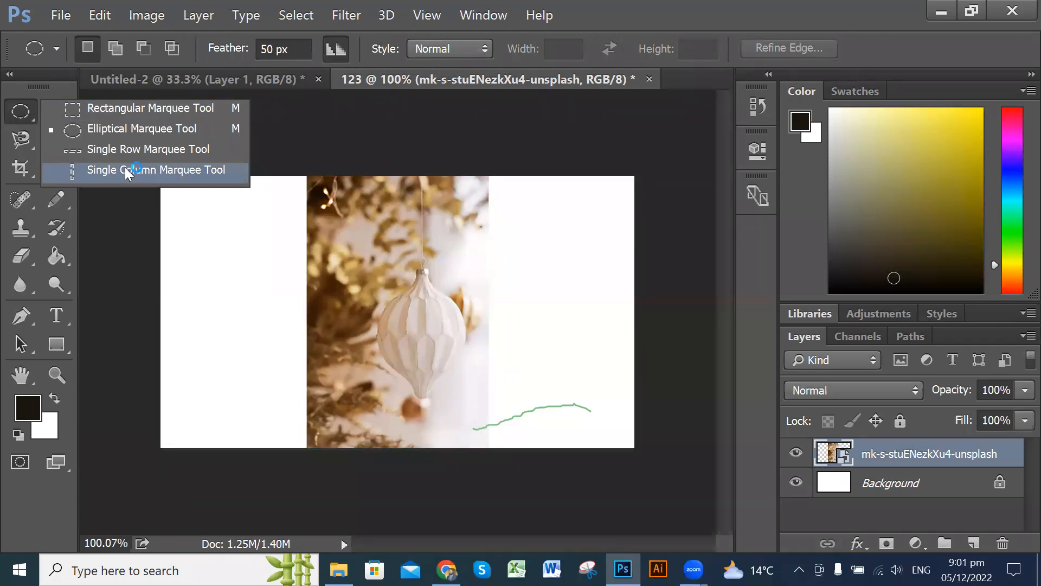
pyautogui.press('Up')
pyautogui.press('Up')
pyautogui.press('Up')
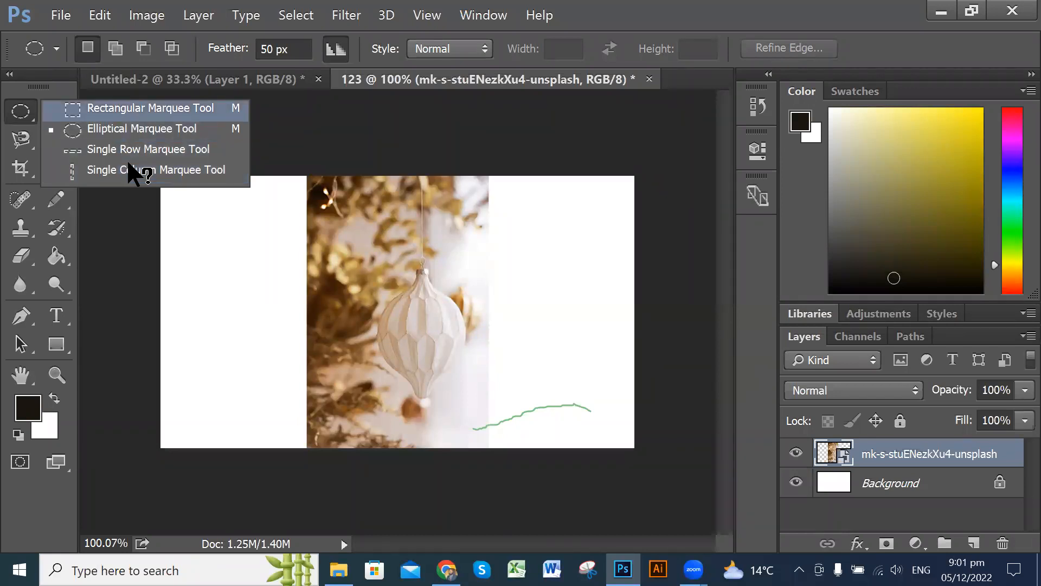
pyautogui.press('Up')
pyautogui.press('Up')
pyautogui.press('Up')
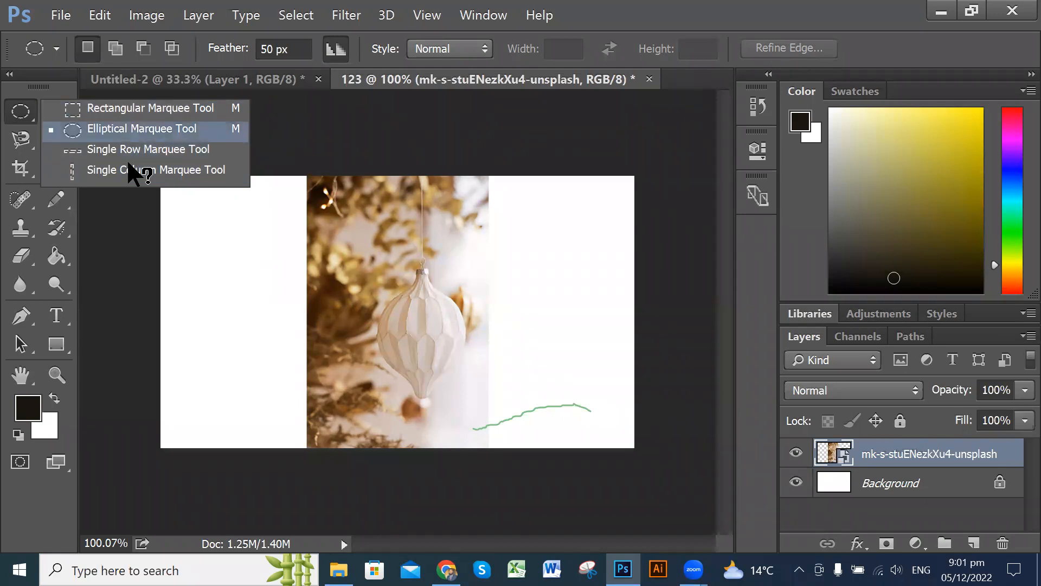
pyautogui.press('Down')
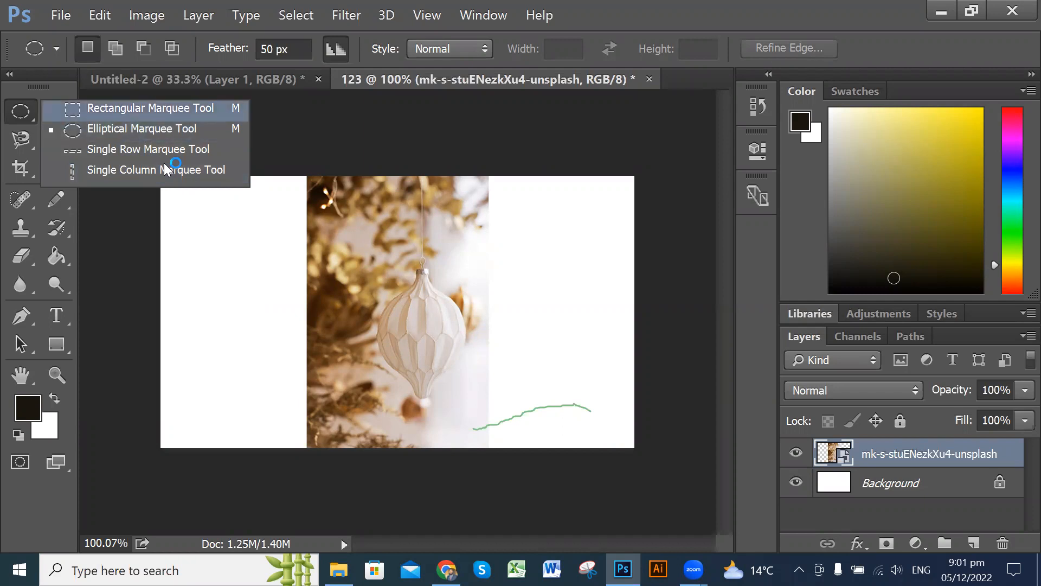
pyautogui.click(151, 108)
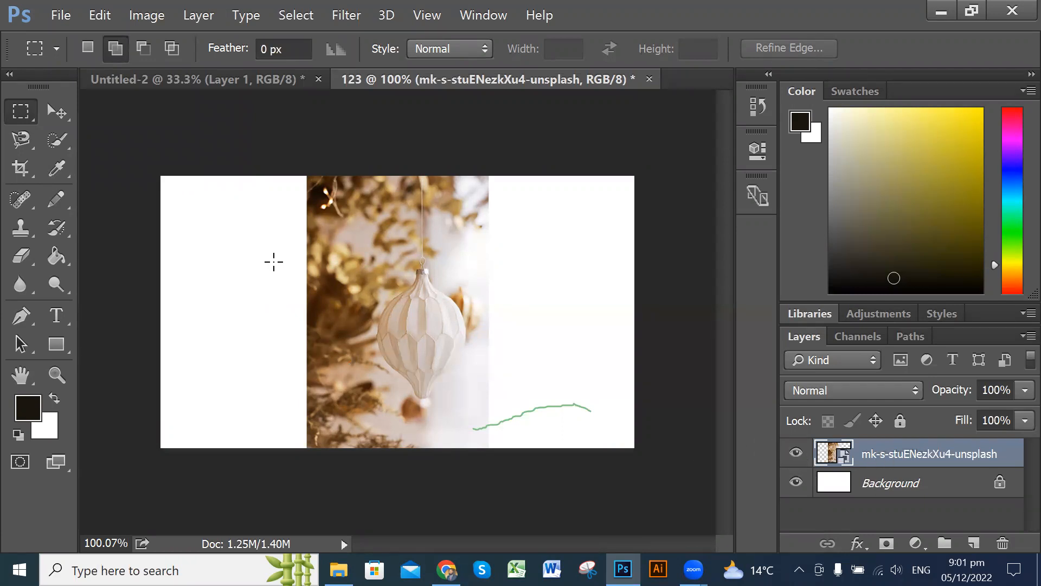
pyautogui.moveTo(357, 250); pyautogui.dragTo(478, 422)
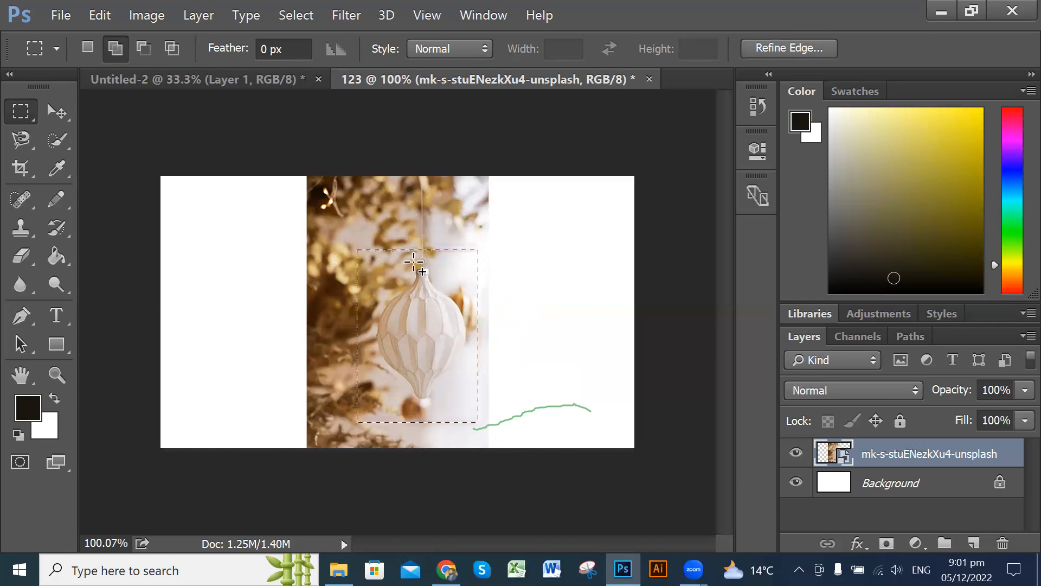
# Nudge the ornament image together with its rectangular selection using the Move tool
pyautogui.click(54, 111)
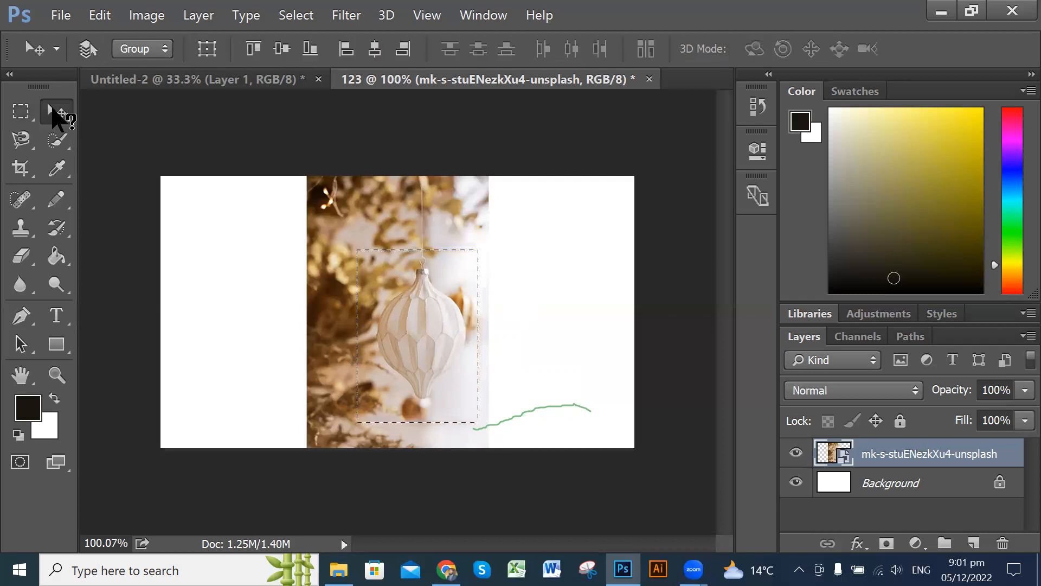
pyautogui.moveTo(427, 324)
pyautogui.mouseDown()
pyautogui.moveTo(302, 325)
pyautogui.moveTo(540, 336)
pyautogui.moveTo(433, 318)
pyautogui.moveTo(432, 348)
pyautogui.moveTo(436, 333)
pyautogui.mouseUp()
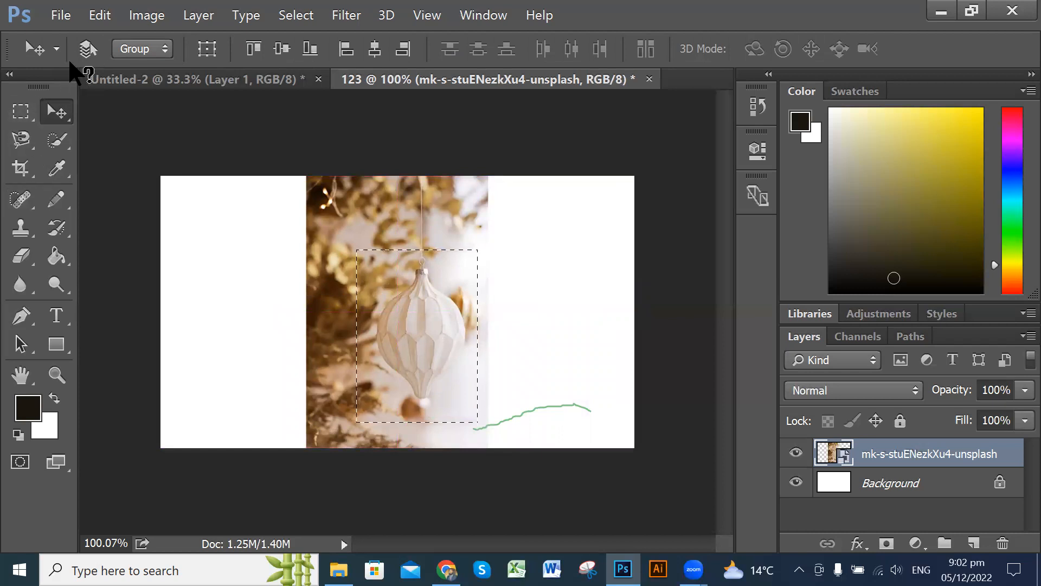
pyautogui.click(23, 113)
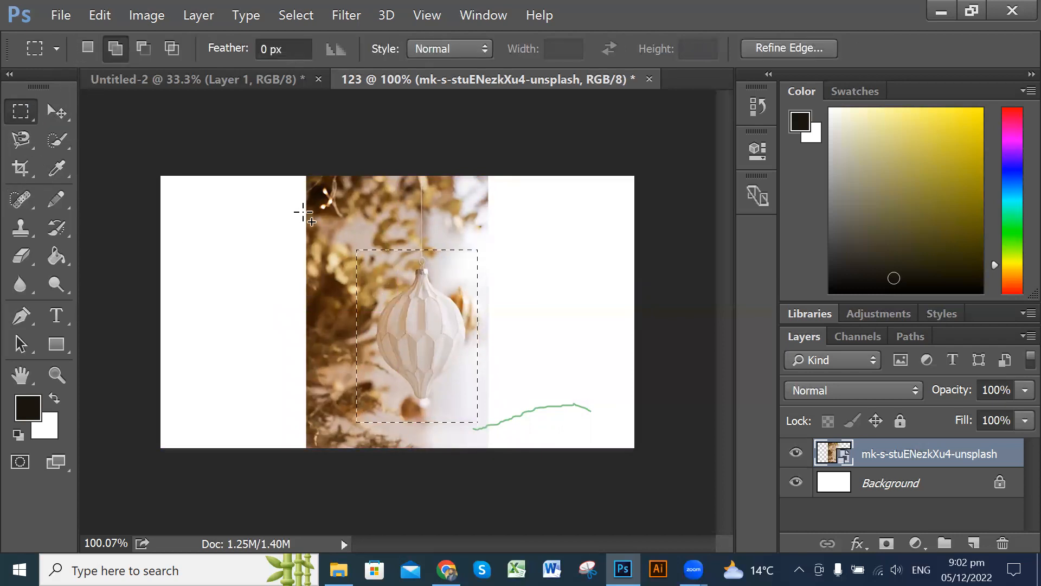
pyautogui.click(57, 113)
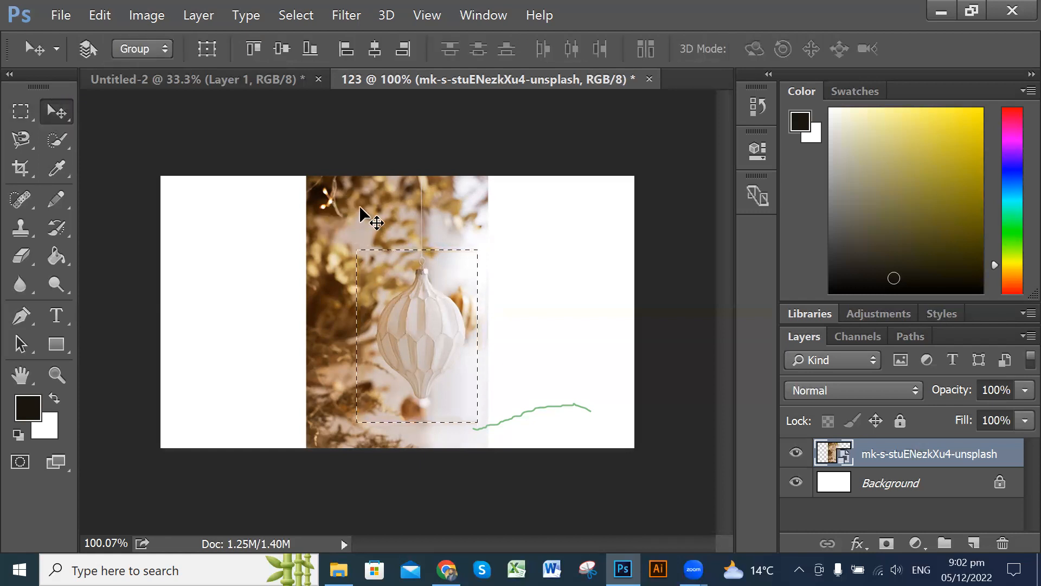
pyautogui.moveTo(386, 311)
pyautogui.mouseDown()
pyautogui.moveTo(414, 316)
pyautogui.moveTo(398, 300)
pyautogui.mouseUp()
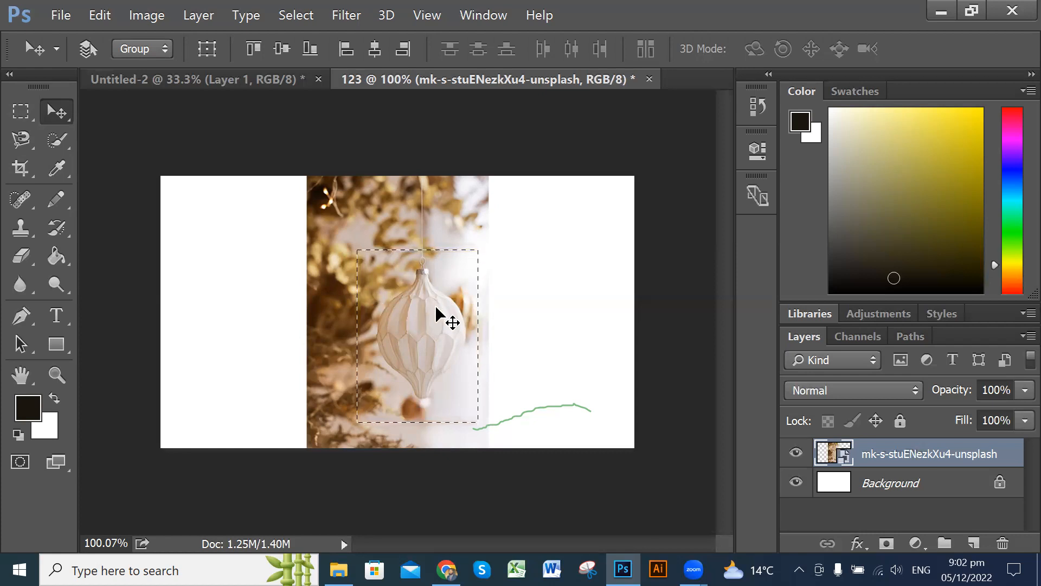
# Compare the context options that the Move tool and the Rectangular Marquee tool offer over the ornament selection
pyautogui.rightClick(414, 288)
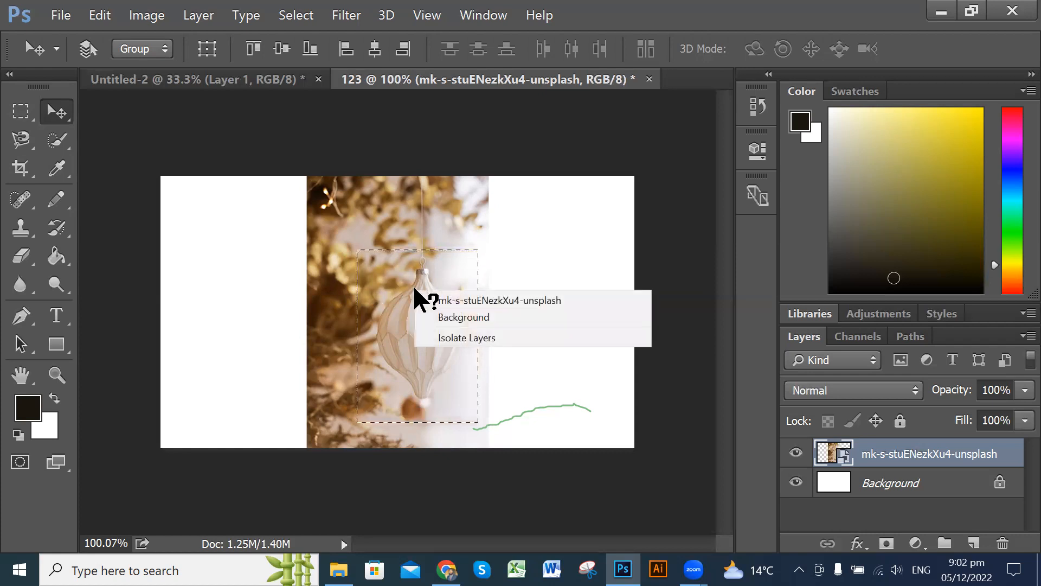
pyautogui.click(380, 290)
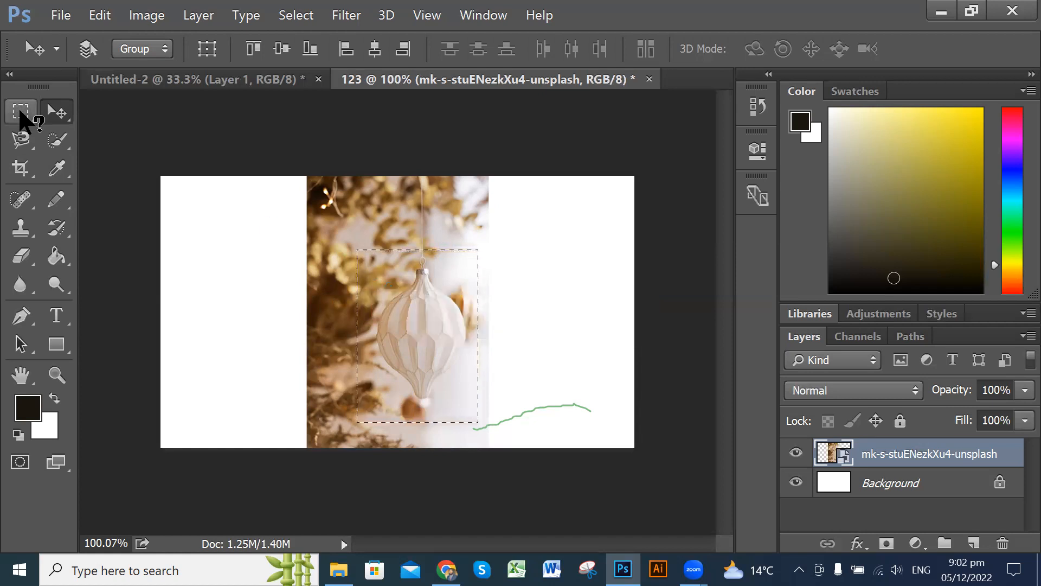
pyautogui.rightClick(379, 291)
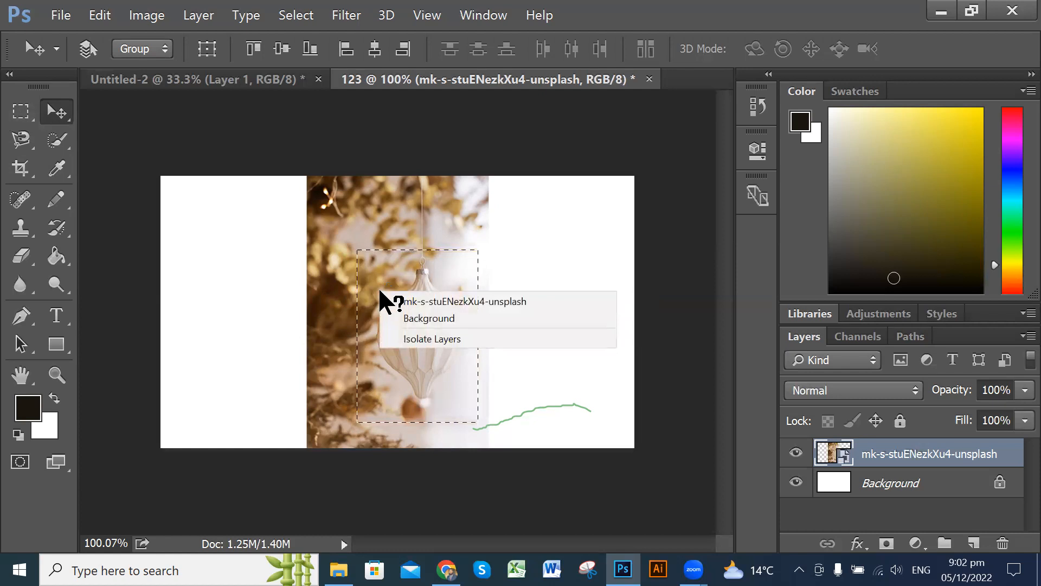
pyautogui.click(12, 115)
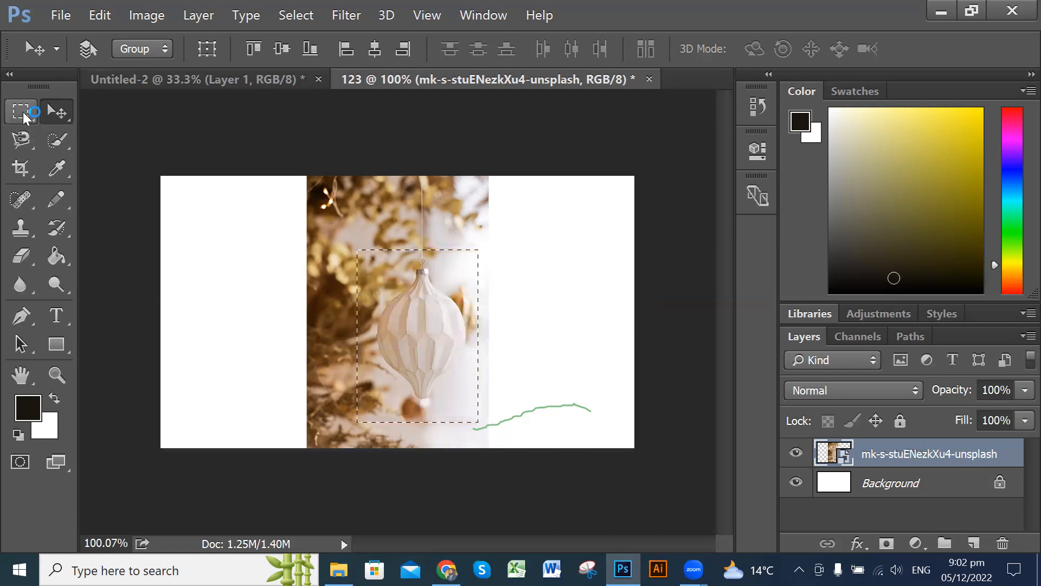
pyautogui.click(22, 111)
pyautogui.rightClick(407, 292)
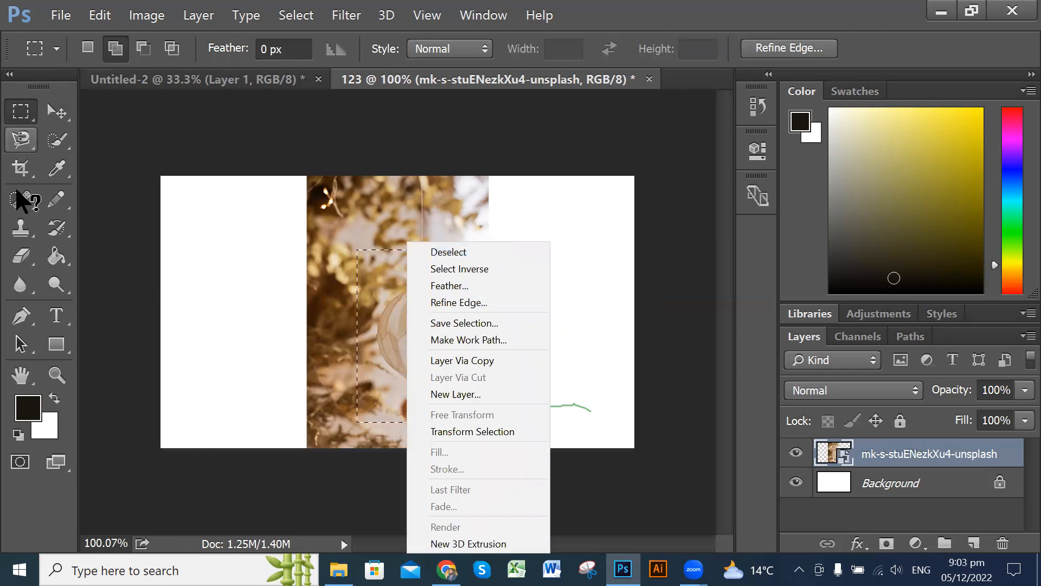
pyautogui.click(60, 112)
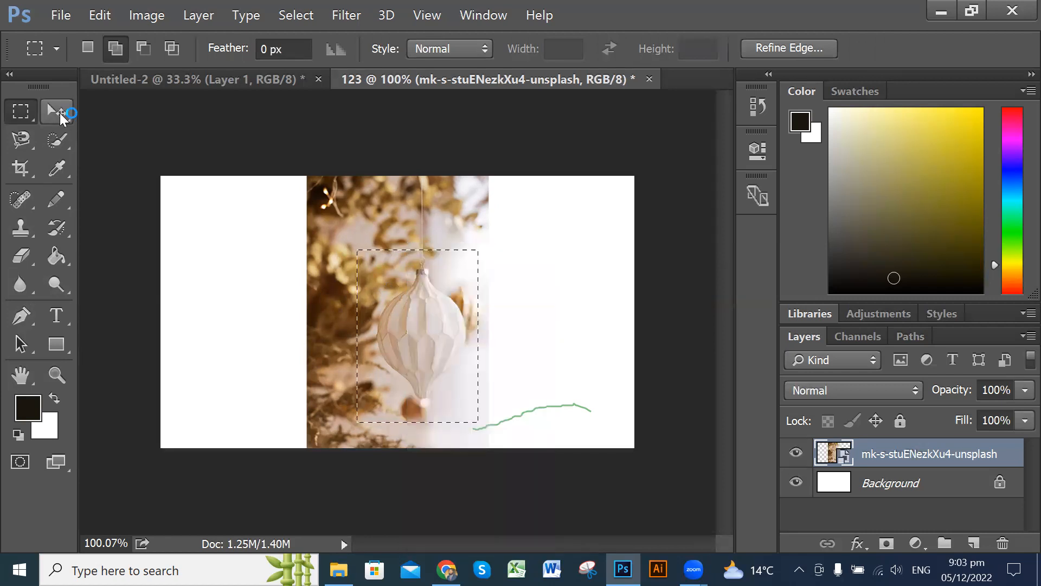
pyautogui.click(68, 116)
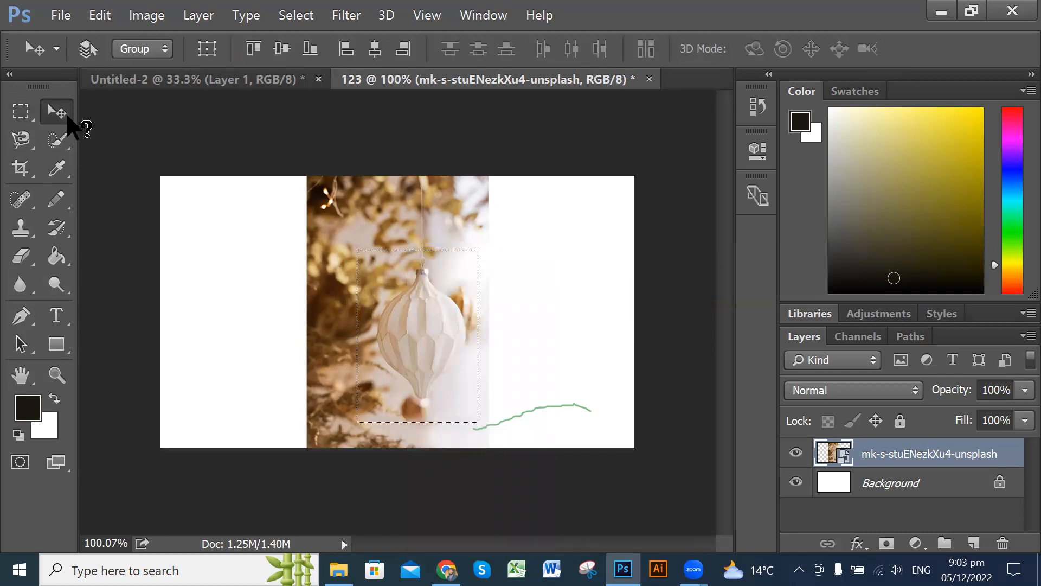
pyautogui.rightClick(399, 278)
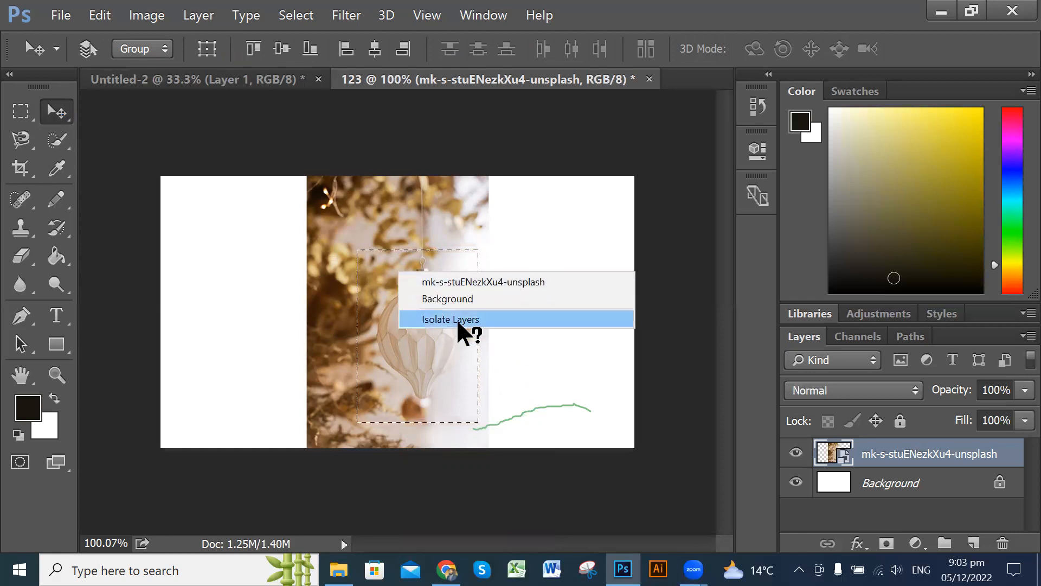
# Practise deselecting rectangular marquee selections around the ornament, removing the existing one and a newly drawn one
pyautogui.click(25, 111)
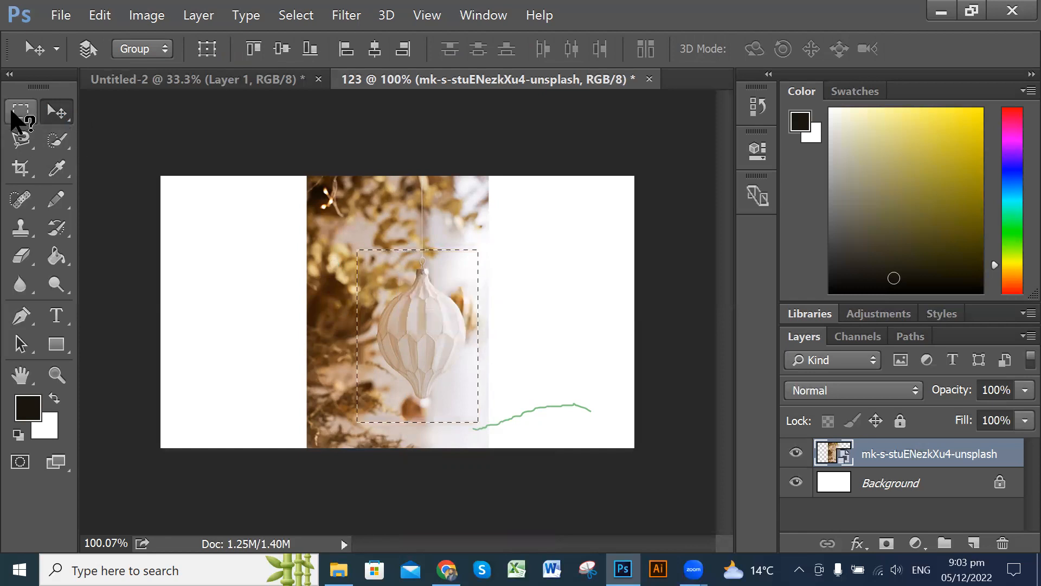
pyautogui.click(20, 112)
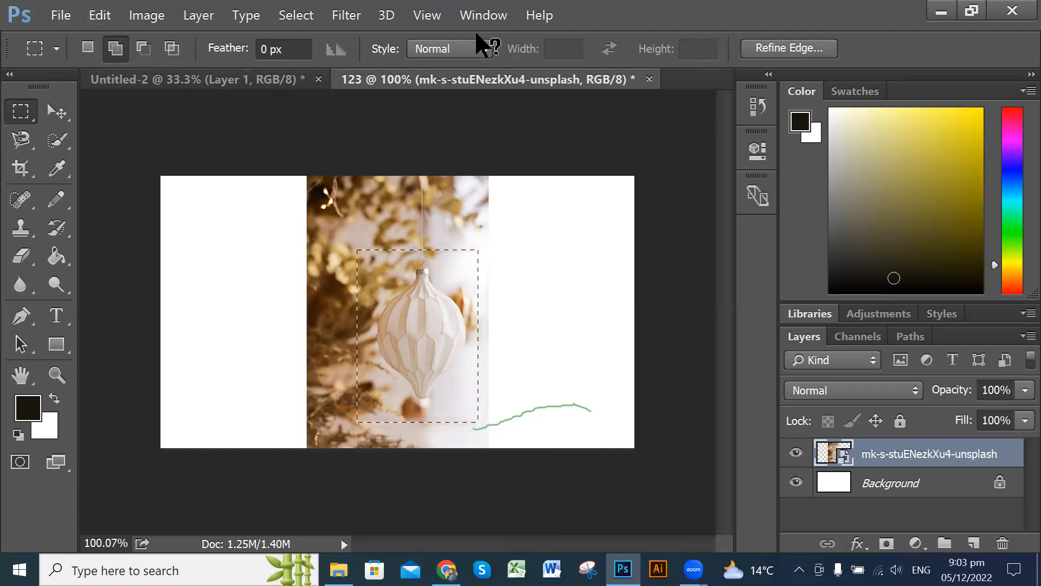
pyautogui.rightClick(395, 277)
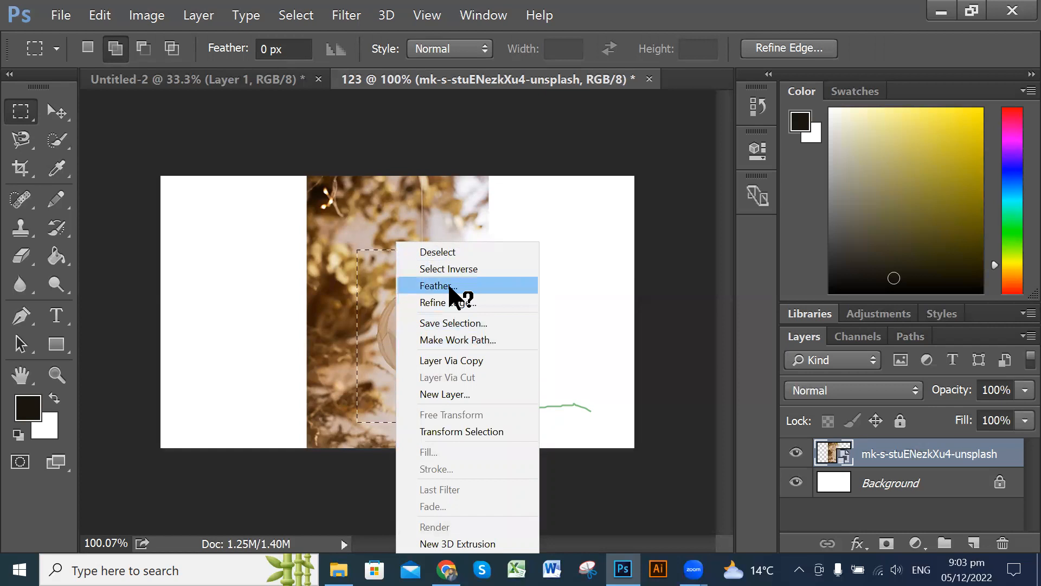
pyautogui.click(469, 250)
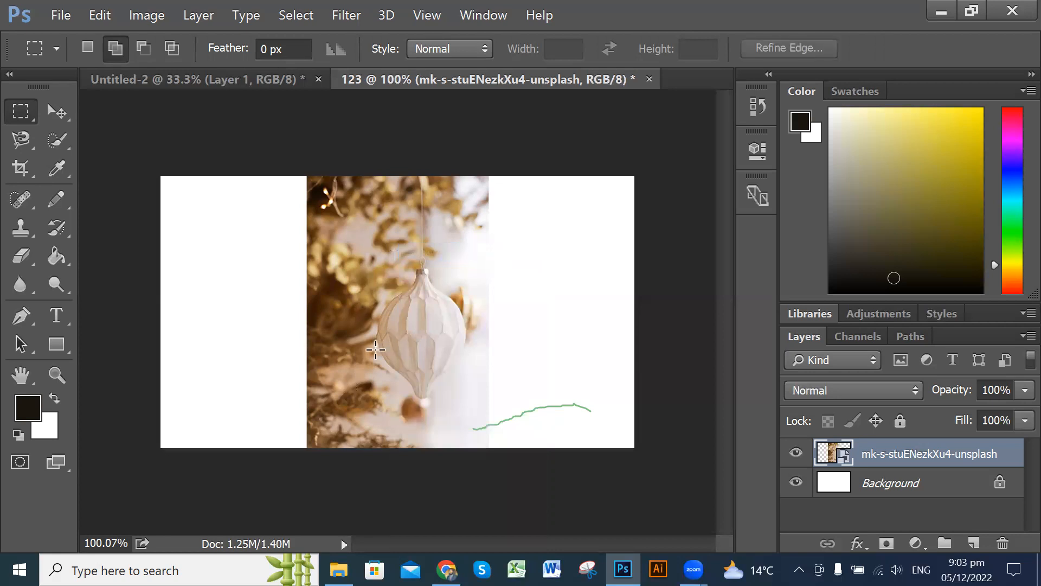
pyautogui.moveTo(353, 237); pyautogui.dragTo(484, 423)
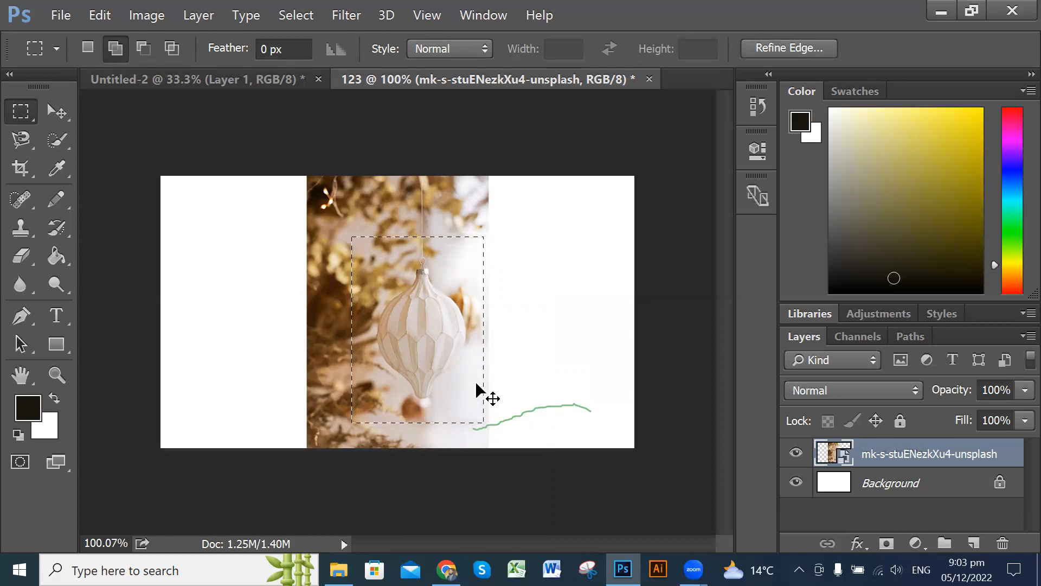
pyautogui.click(476, 384)
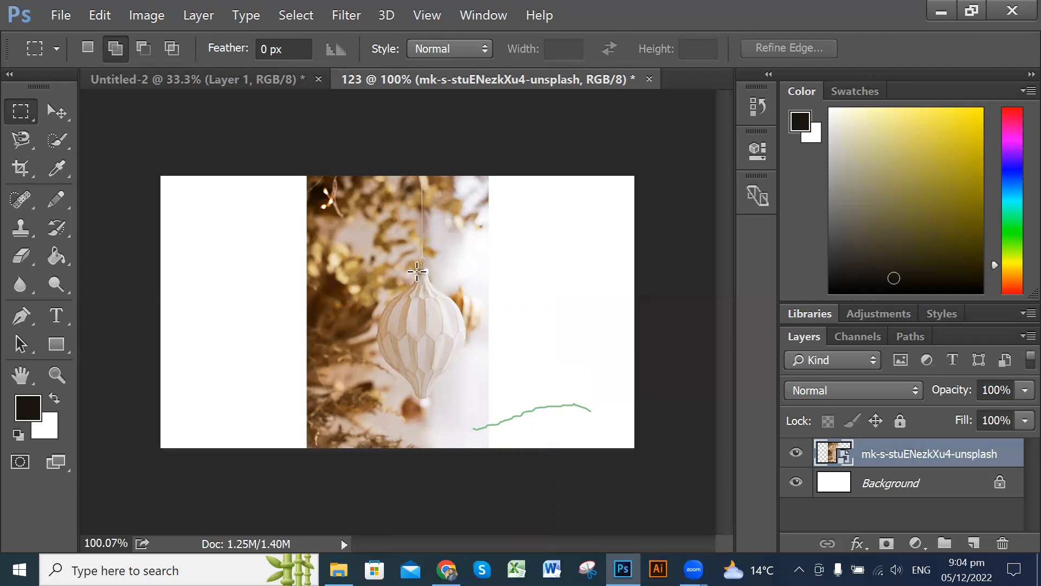
# Draw an elliptical selection around the white hanging ornament with the Elliptical Marquee tool, using a 50 px feather
pyautogui.click(24, 116)
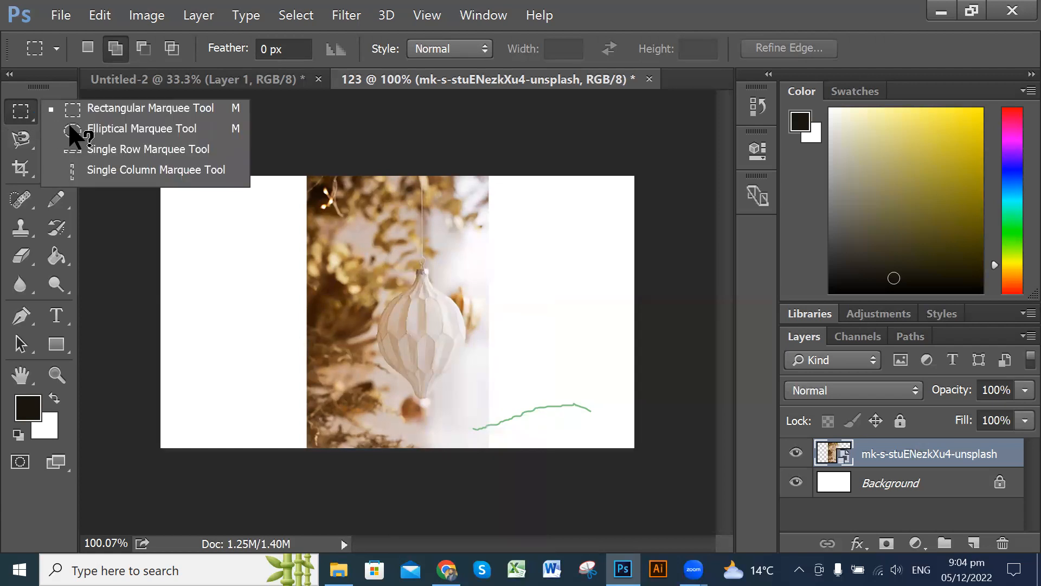
pyautogui.click(71, 130)
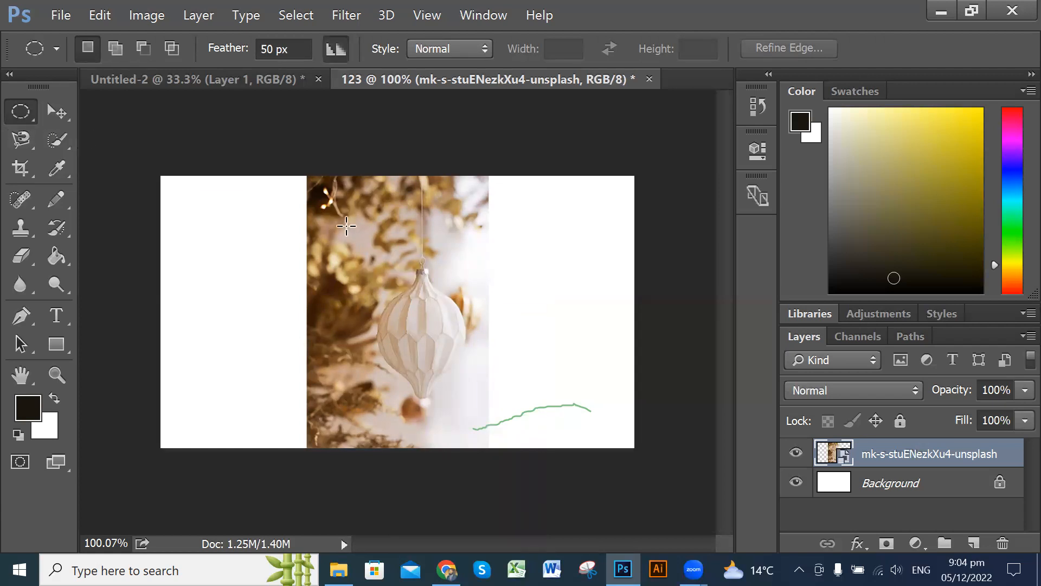
pyautogui.moveTo(351, 234); pyautogui.dragTo(479, 415)
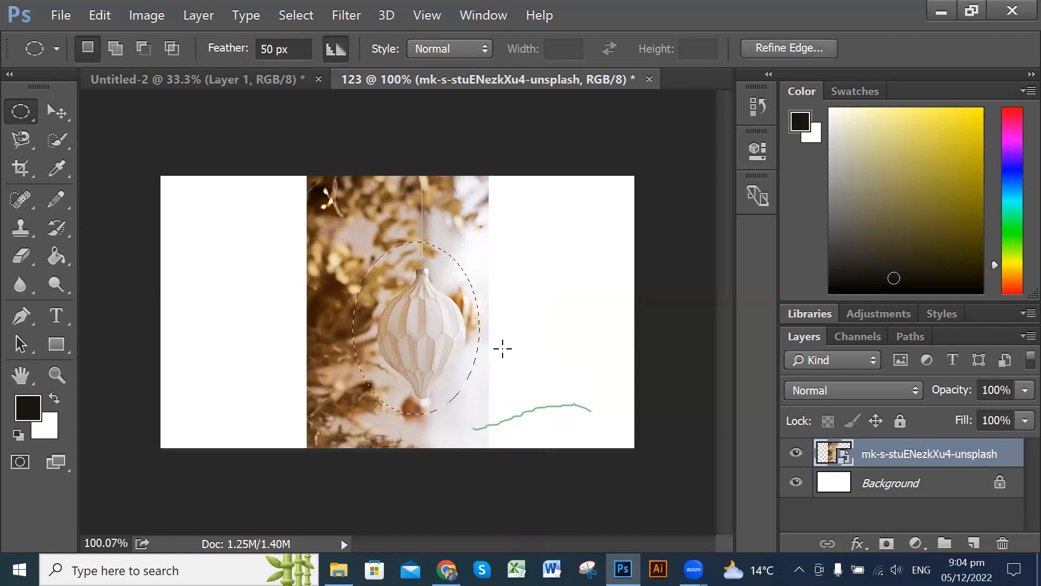
pyautogui.scroll(4, 537, 352)
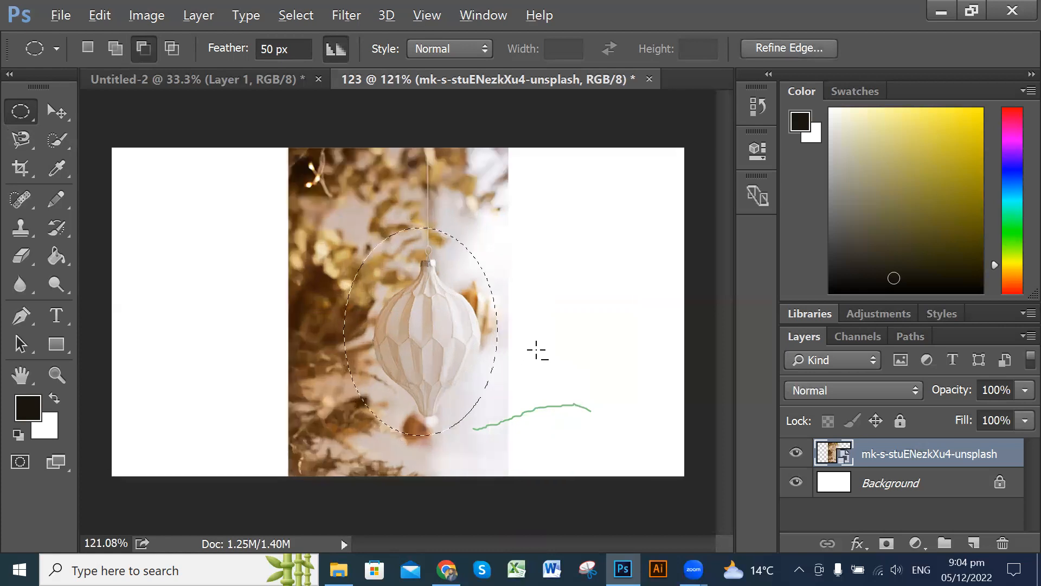
pyautogui.scroll(1, 537, 351)
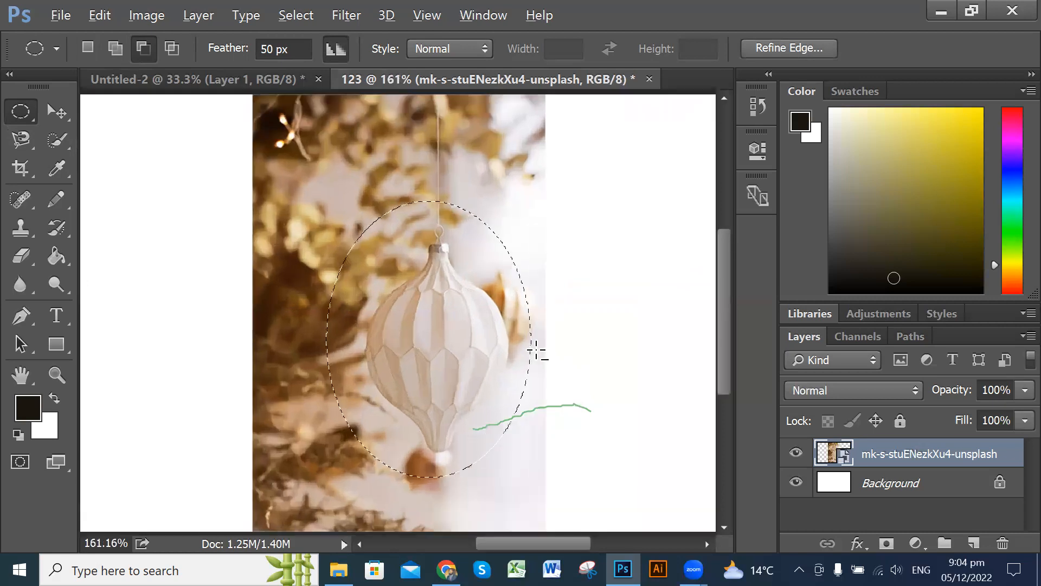
pyautogui.scroll(1, 537, 351)
pyautogui.scroll(1, 537, 351)
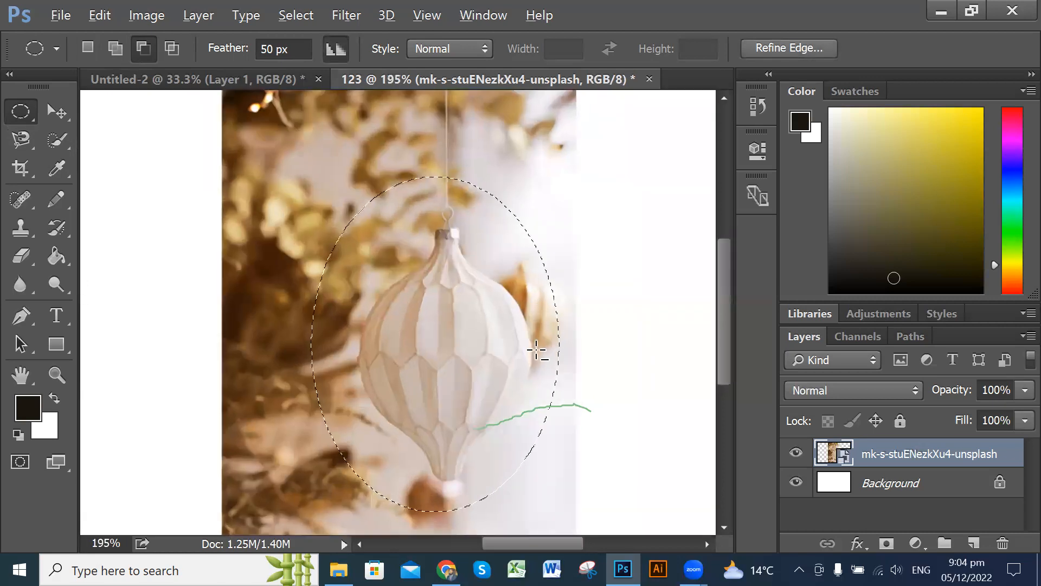
pyautogui.moveTo(730, 281); pyautogui.dragTo(726, 291)
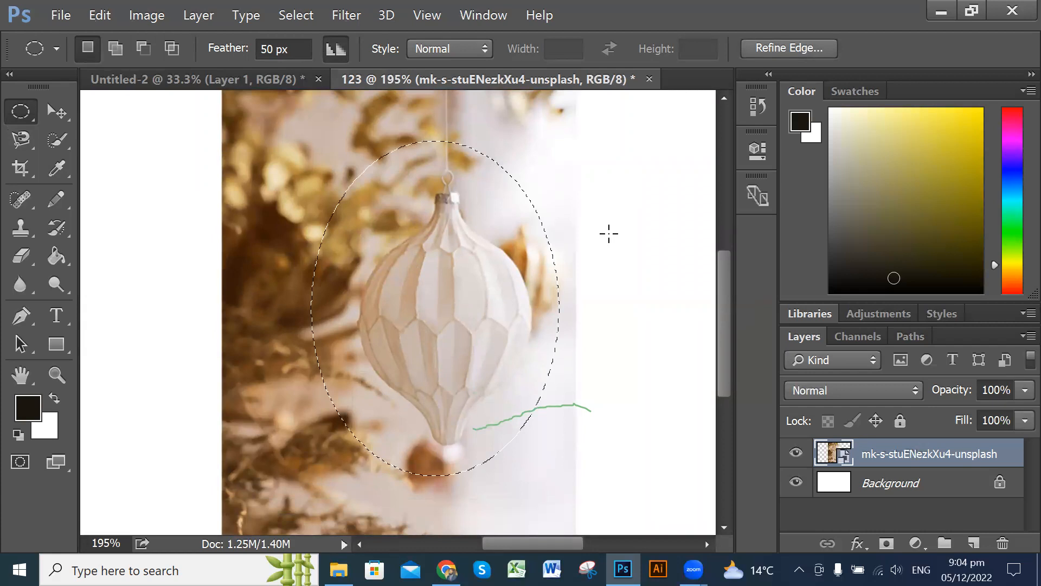
# Clear and restore the elliptical selection, and add a new empty layer above the ornament image
pyautogui.hotkey('ctrl', 'd')
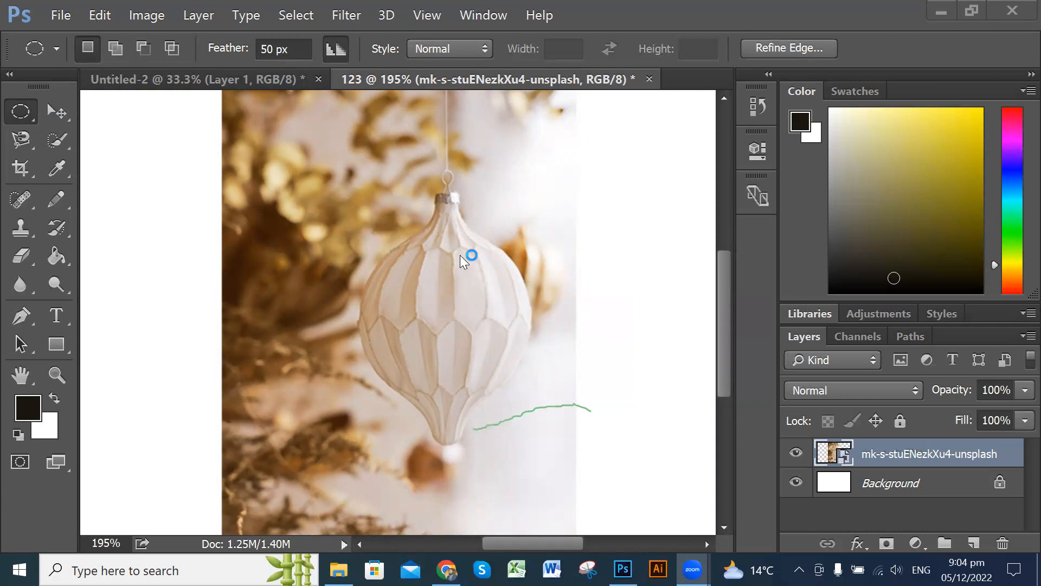
pyautogui.click(24, 112)
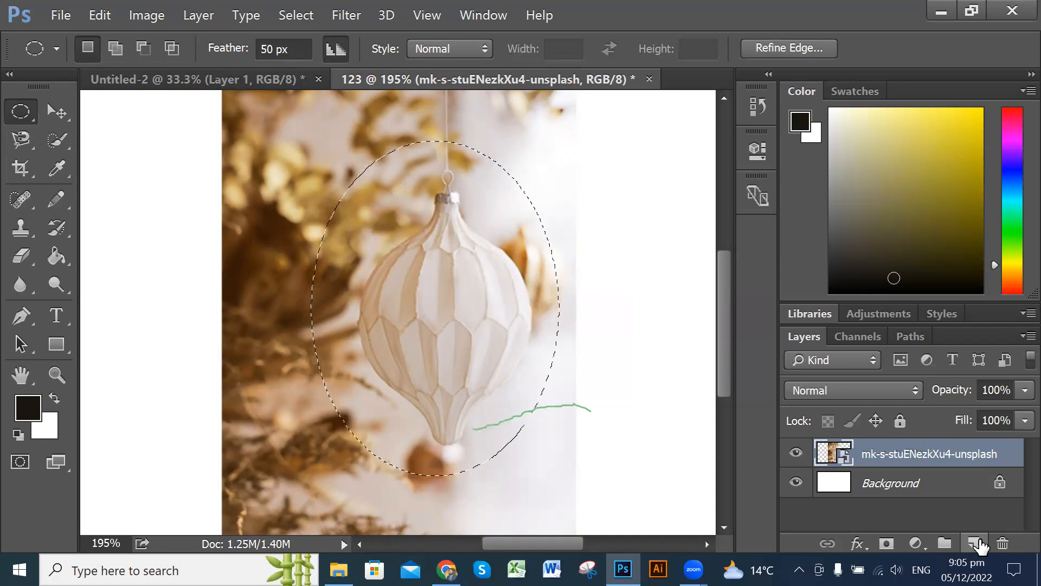
pyautogui.click(979, 544)
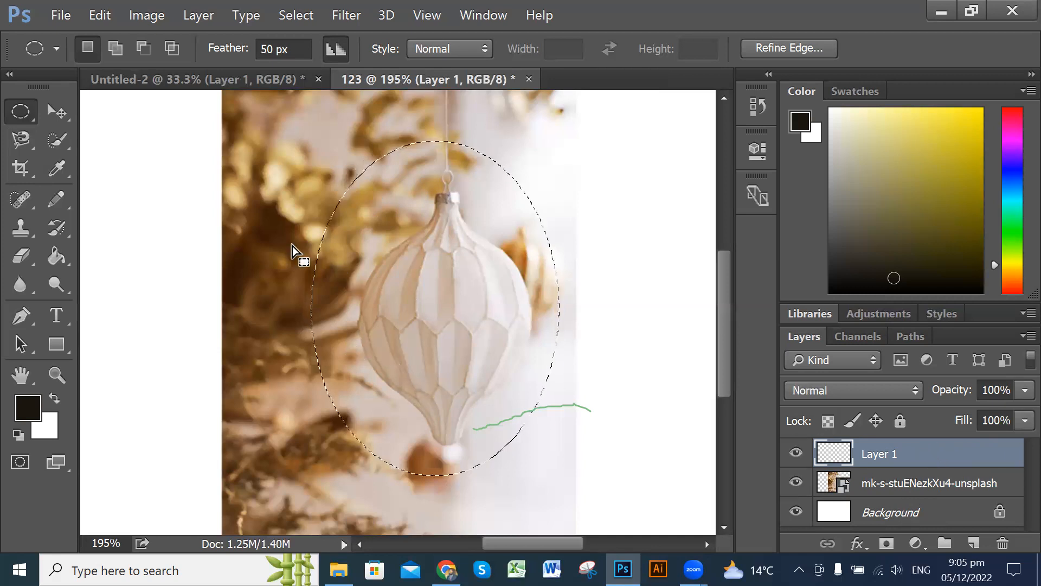
# Invert the elliptical selection on the new layer to select everything outside the ornament
pyautogui.rightClick(383, 218)
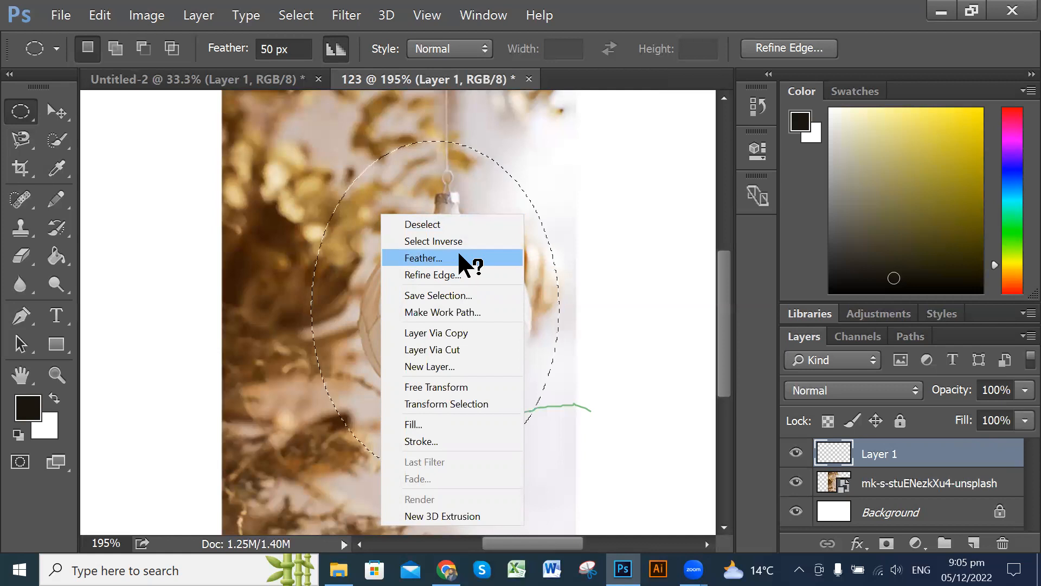
pyautogui.click(487, 241)
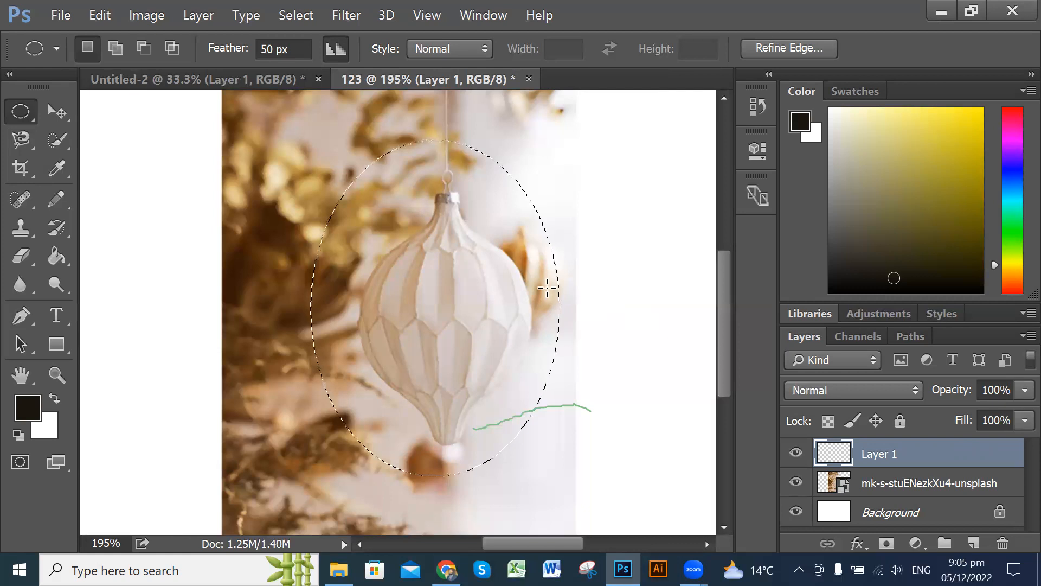
pyautogui.scroll(-3, 546, 287)
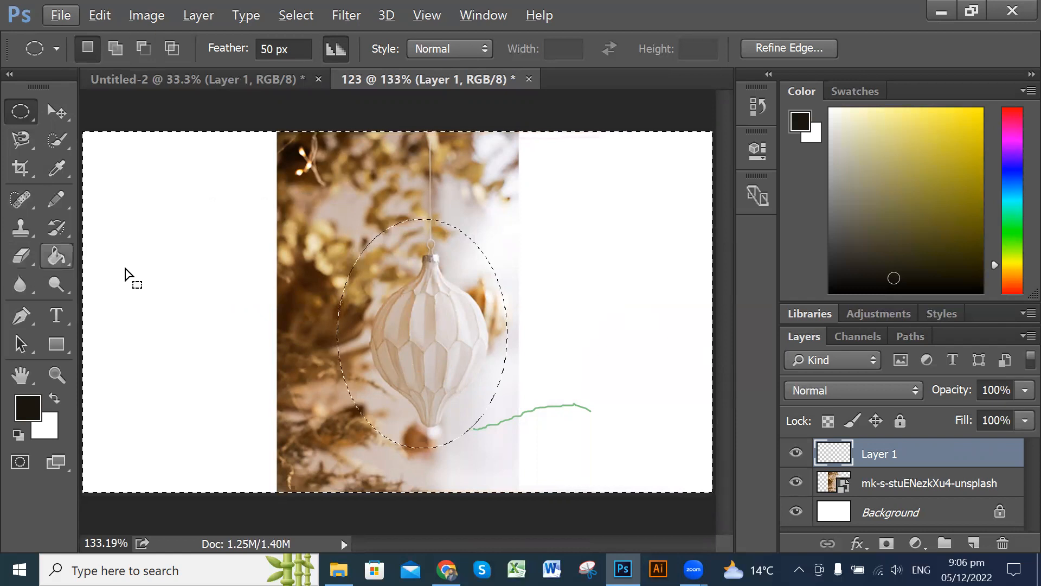
# Fill the inverted selection on the new layer with the dark foreground colour using the Paint Bucket tool, and undo the fill
pyautogui.click(54, 256)
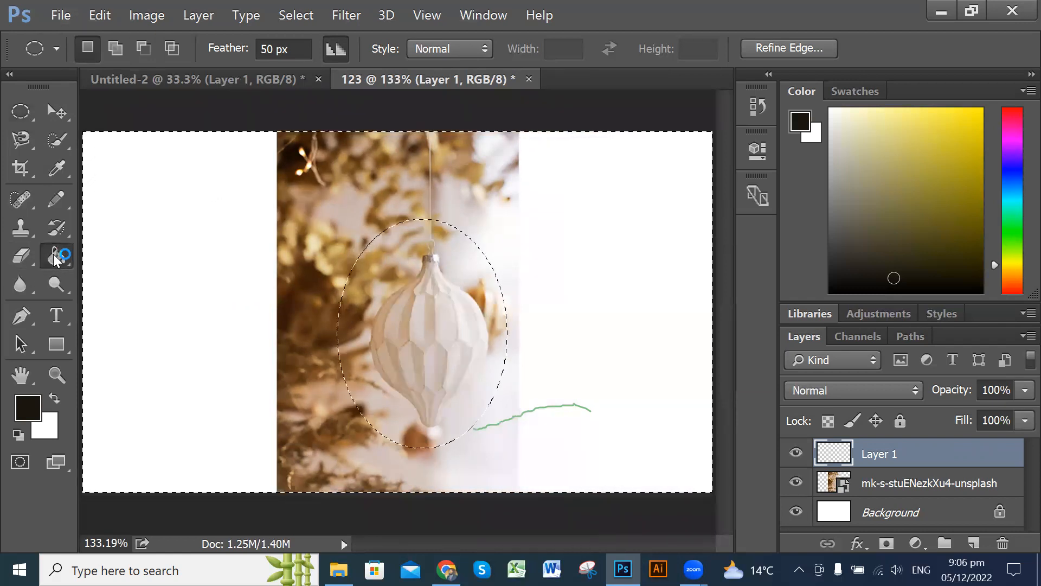
pyautogui.click(149, 256)
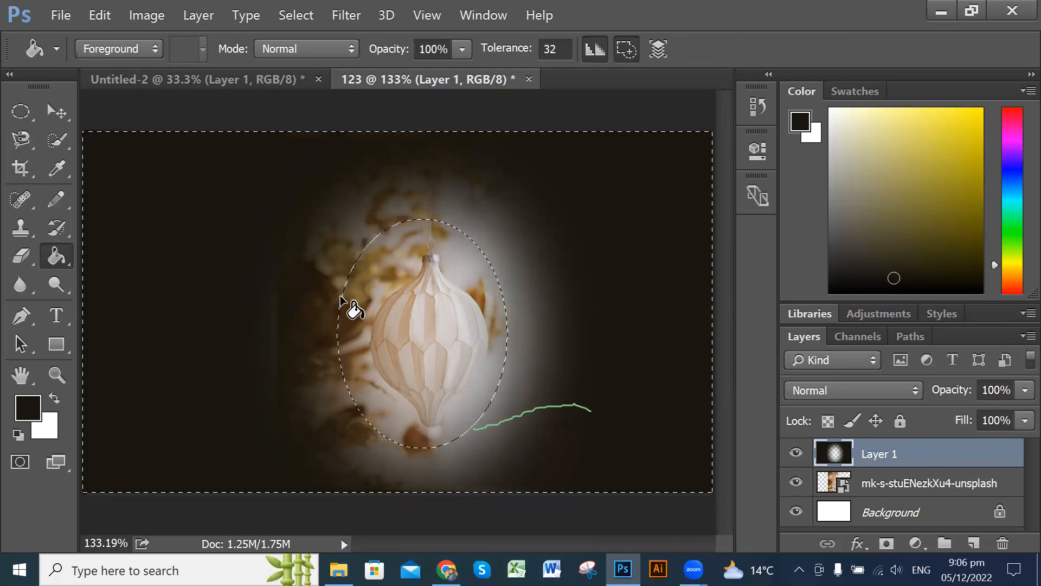
pyautogui.hotkey('ctrl', 'z')
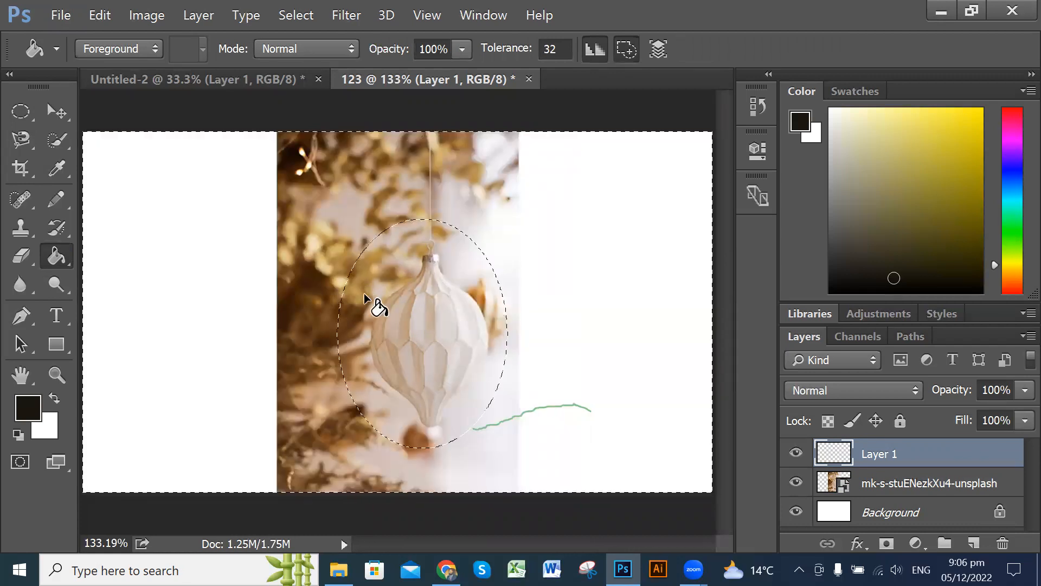
# Shift the inverted selection down and to the left with the Move tool, and deselect it
pyautogui.click(50, 109)
pyautogui.moveTo(492, 342); pyautogui.dragTo(441, 437)
pyautogui.moveTo(418, 445); pyautogui.dragTo(420, 444)
pyautogui.moveTo(391, 363); pyautogui.dragTo(403, 351)
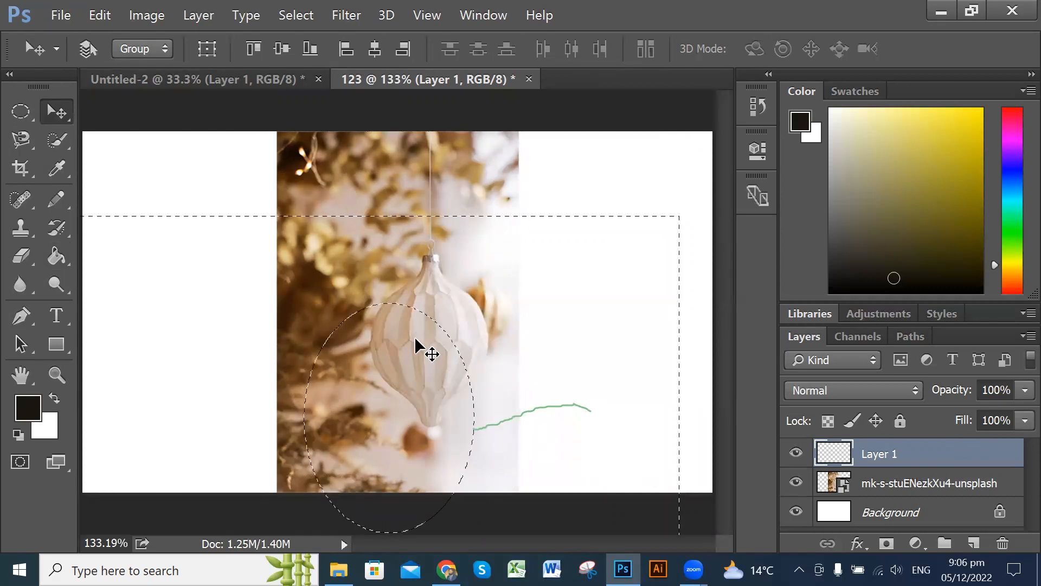
pyautogui.press('ctrl')
pyautogui.hotkey('ctrl', 'd')
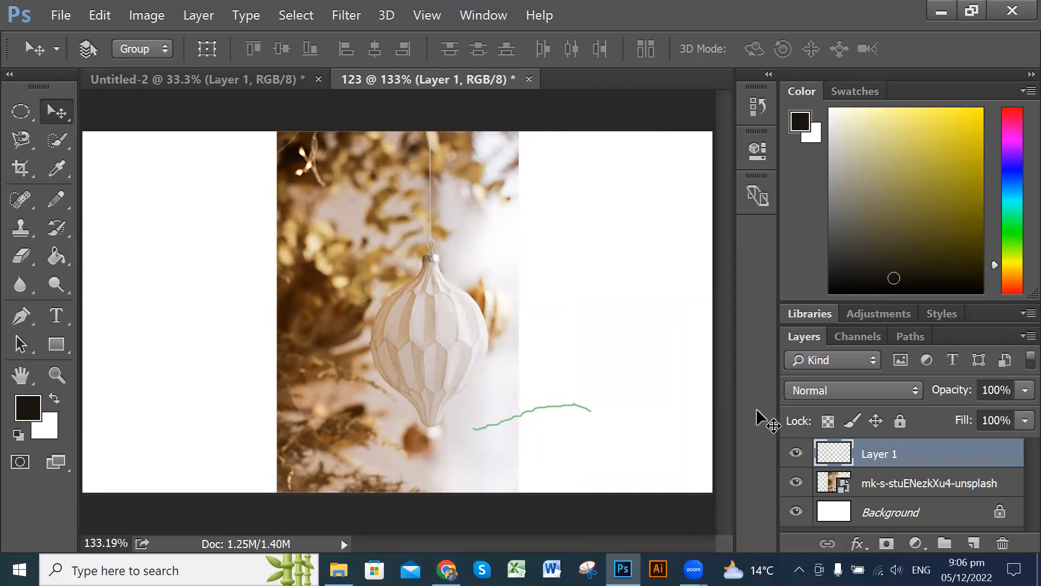
# Draw a new elliptical selection around the ornament and examine its context options alongside the tool's Feather setting
pyautogui.click(19, 113)
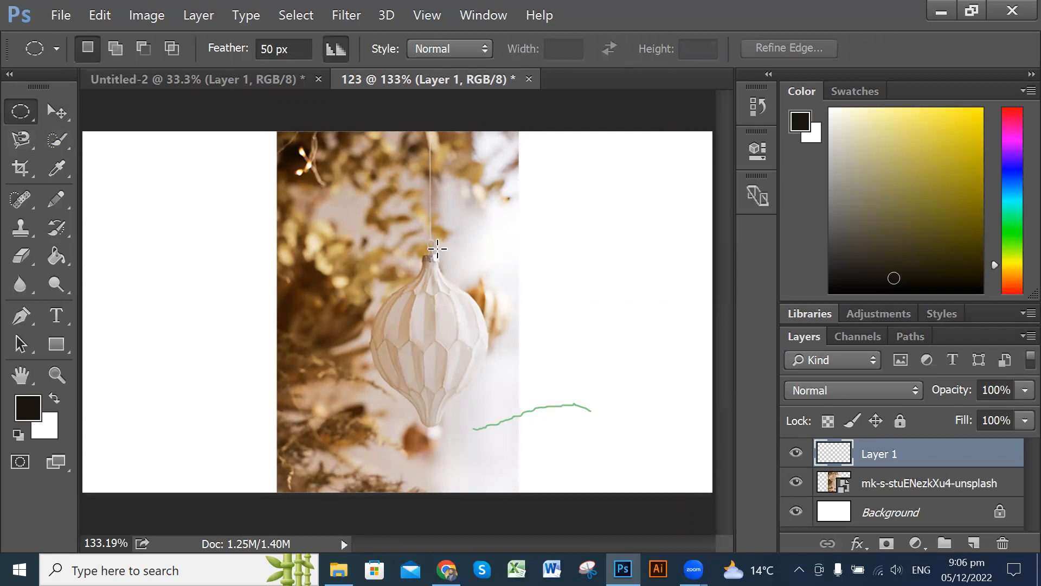
pyautogui.moveTo(348, 235); pyautogui.dragTo(512, 437)
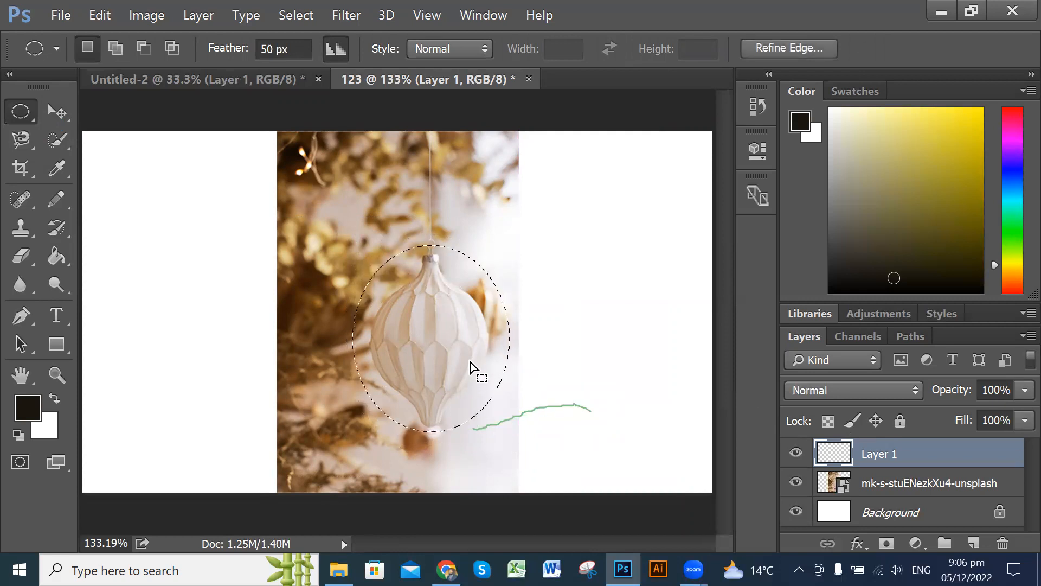
pyautogui.rightClick(422, 298)
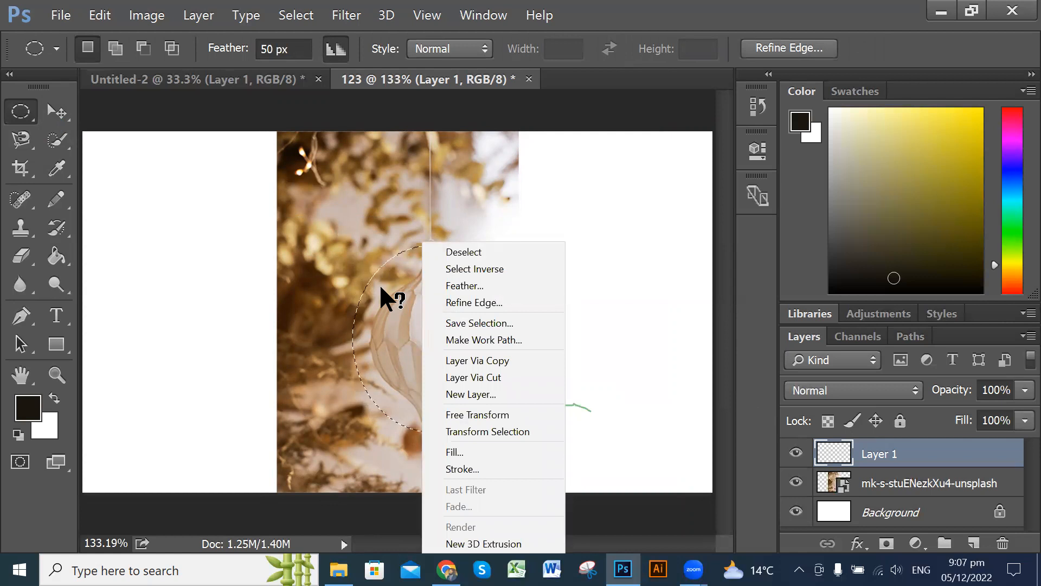
pyautogui.click(410, 329)
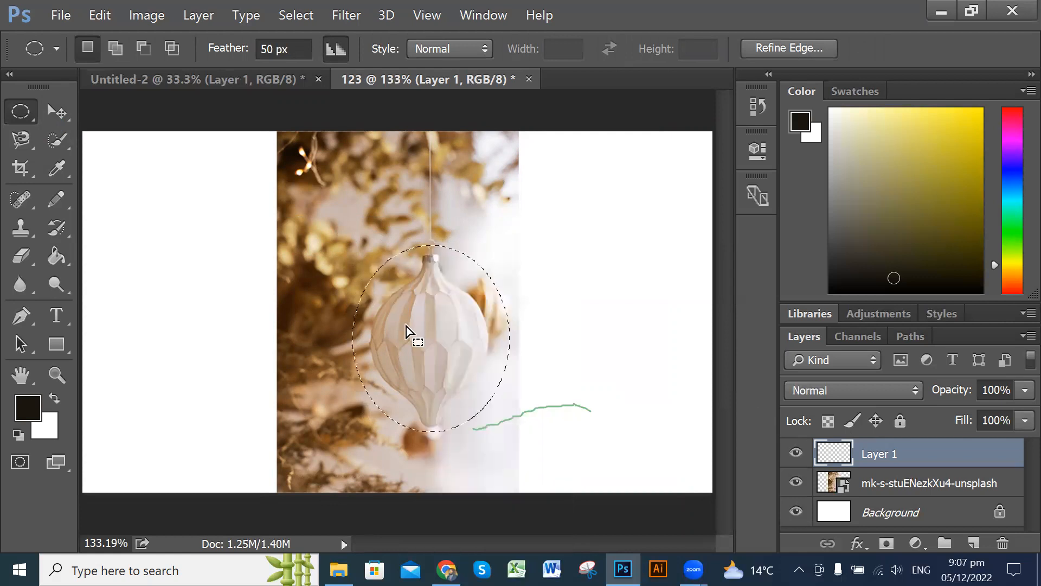
pyautogui.rightClick(421, 295)
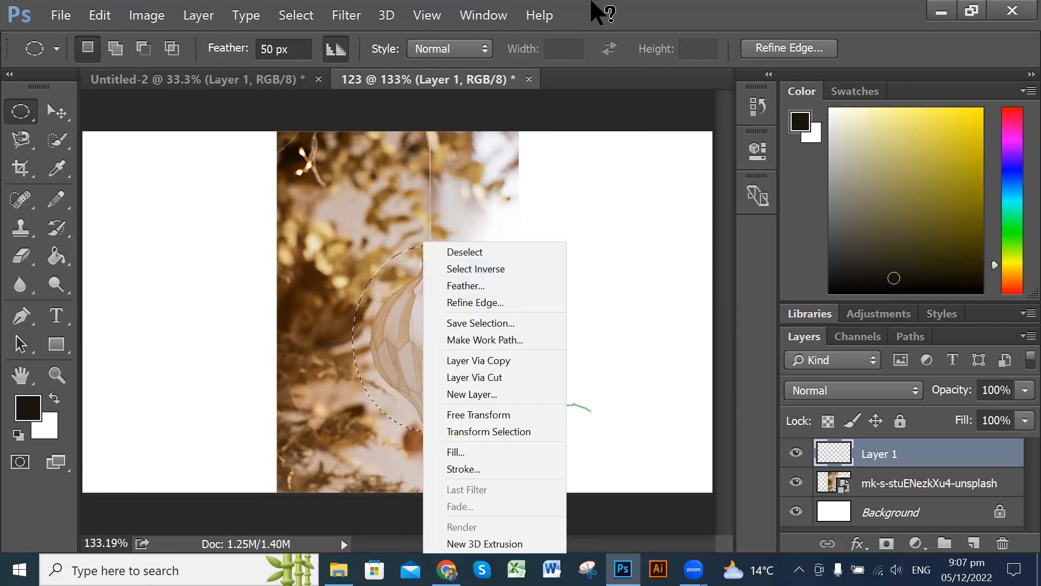
pyautogui.click(1, 58)
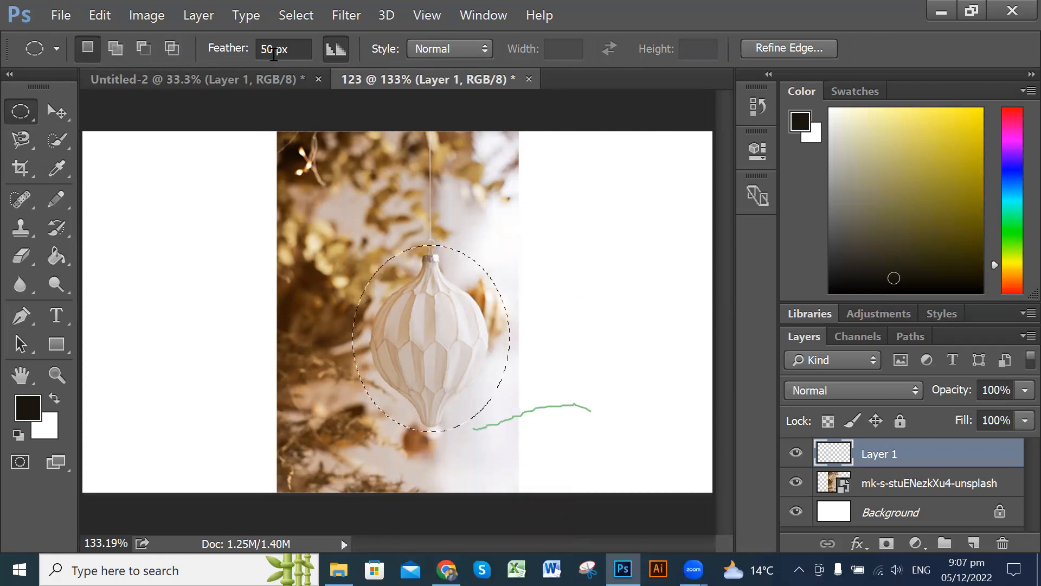
pyautogui.rightClick(435, 293)
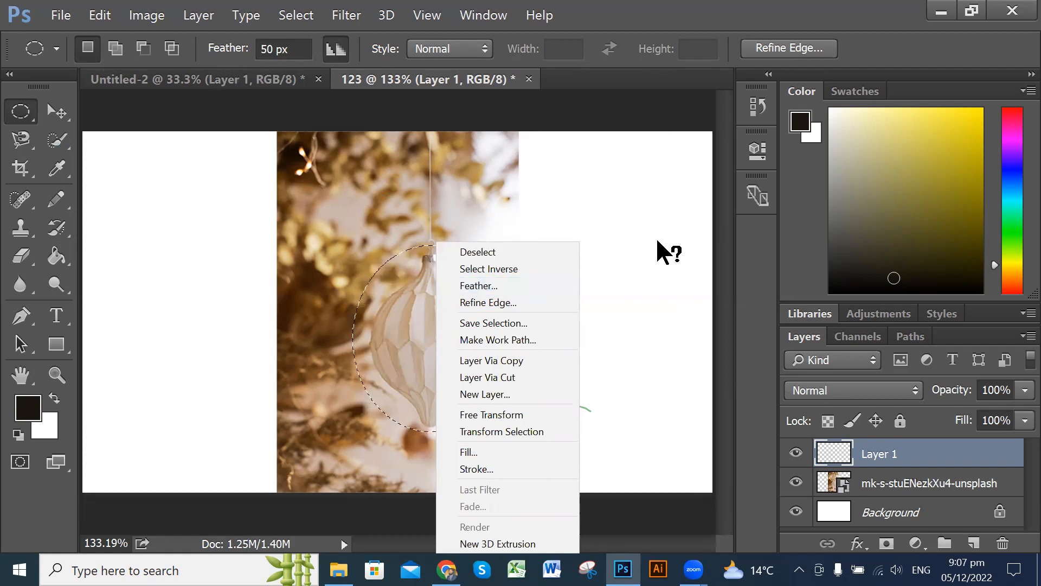
pyautogui.click(392, 281)
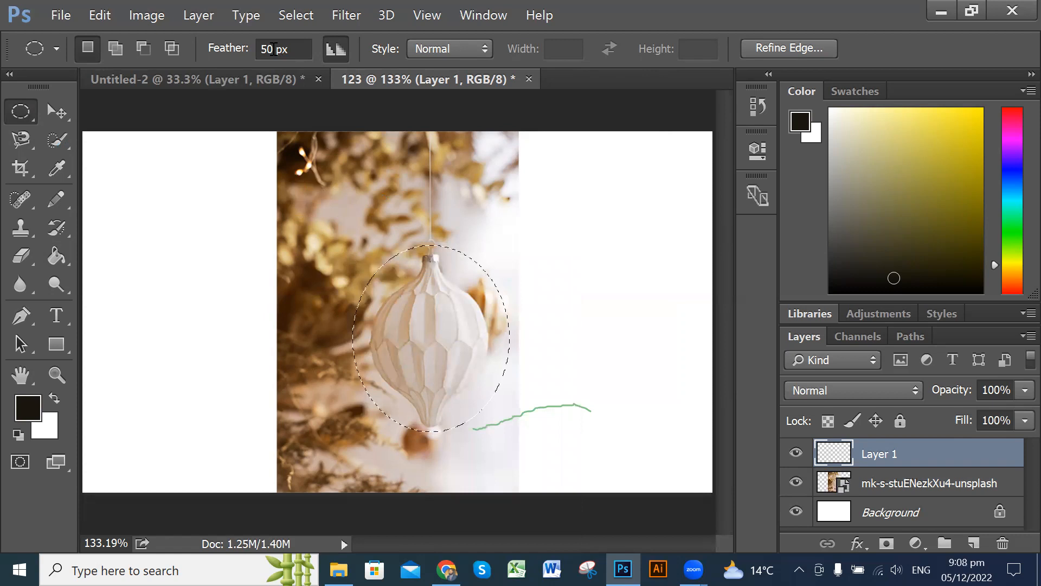
# Clear the elliptical selection and set the Elliptical Marquee tool's Feather to 5 px
pyautogui.click(500, 263)
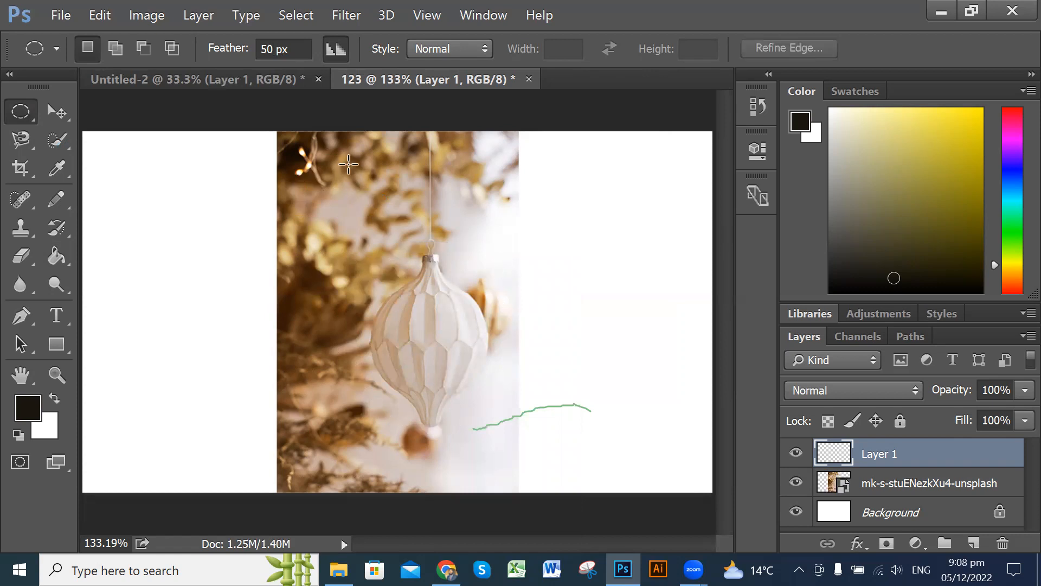
pyautogui.doubleClick(262, 49)
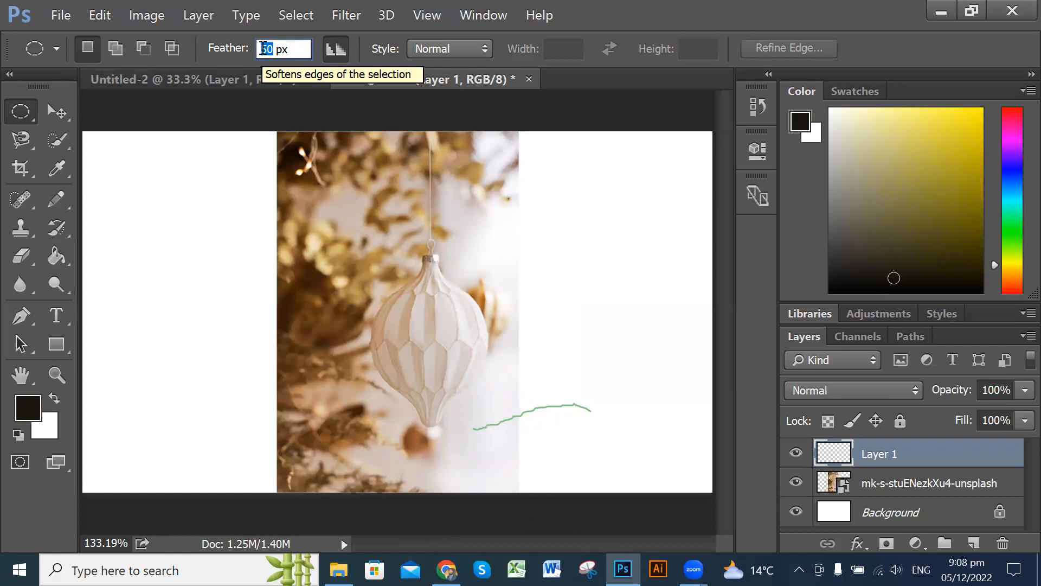
pyautogui.write('5')
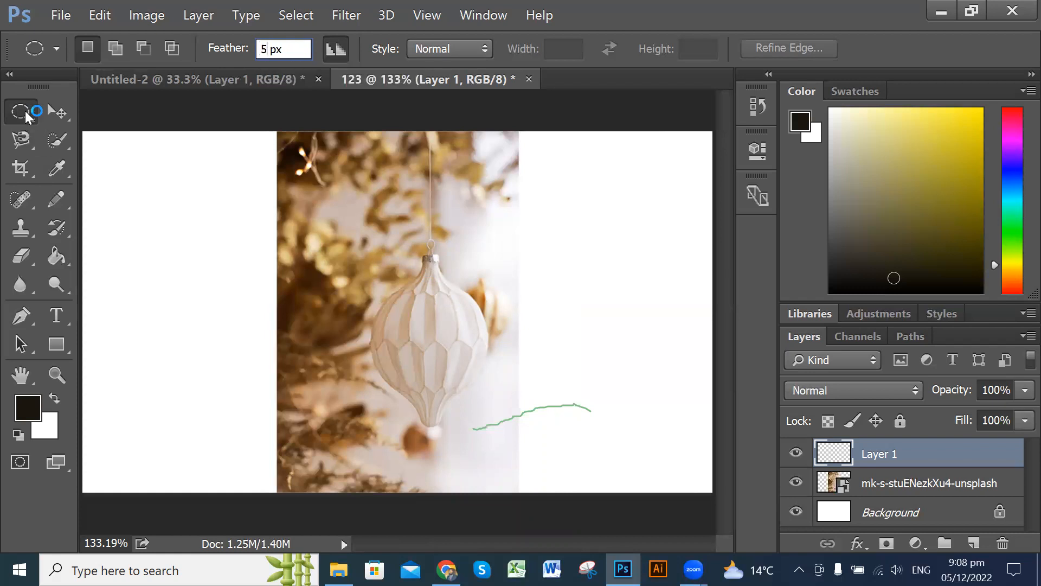
# Draw a 5 px feathered elliptical selection around the ornament, reposition it to centre the ornament, and invert it
pyautogui.moveTo(345, 236); pyautogui.dragTo(510, 447)
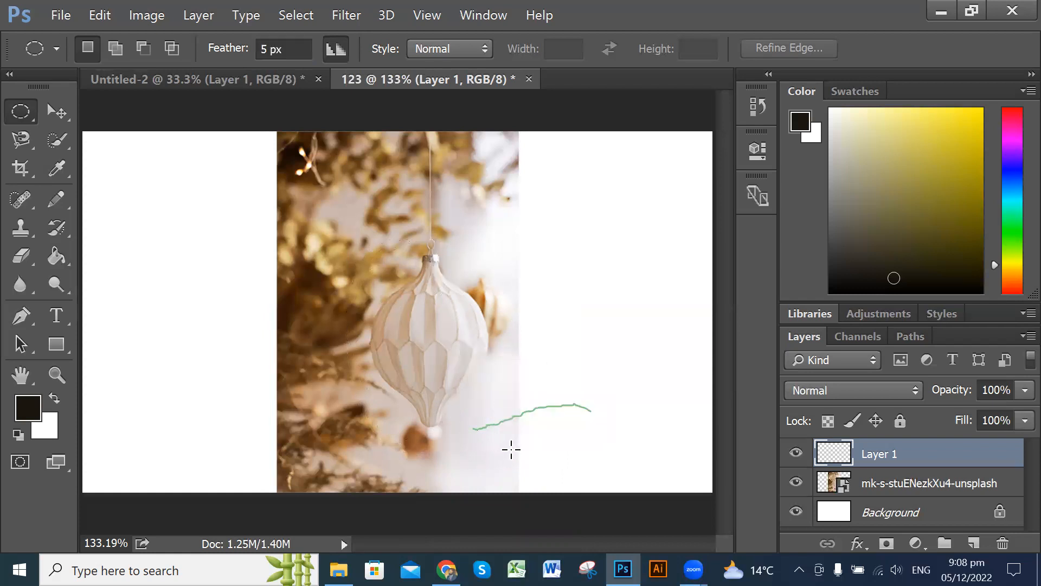
pyautogui.moveTo(470, 386); pyautogui.dragTo(469, 377)
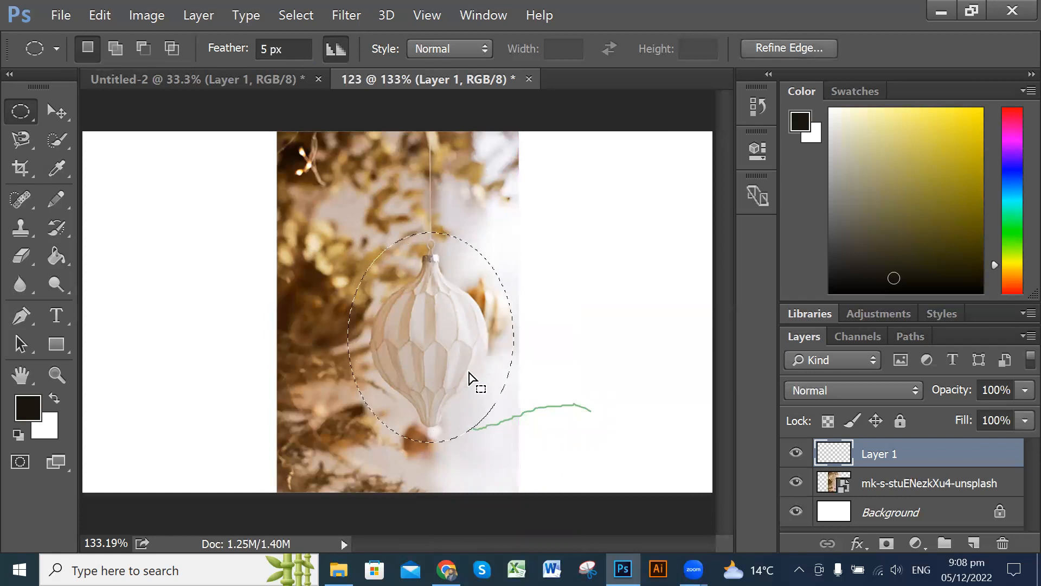
pyautogui.rightClick(393, 275)
pyautogui.click(436, 267)
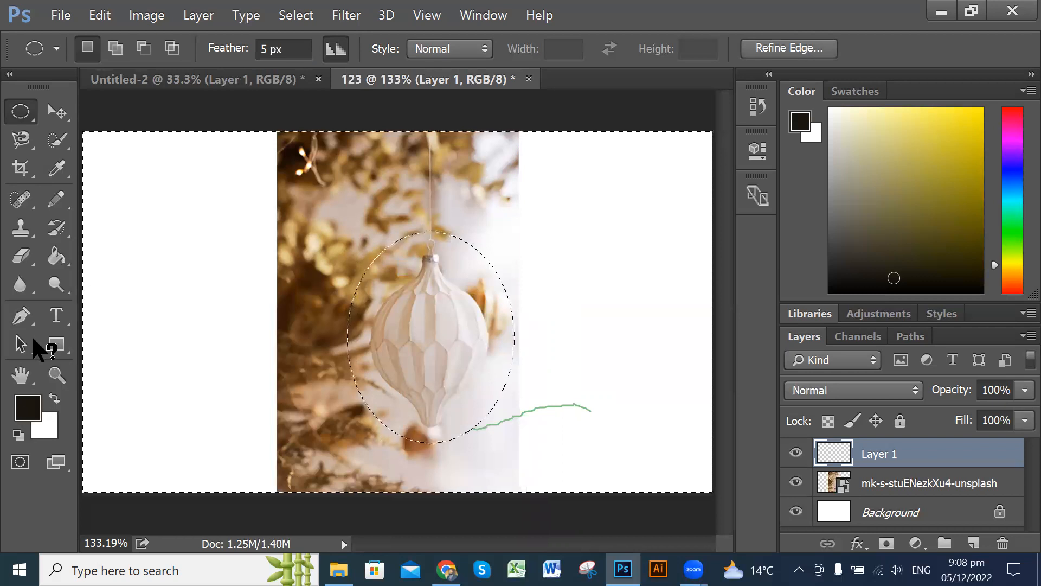
# Fill the inverted selection on Layer 1 with the dark foreground colour using the Paint Bucket tool
pyautogui.press('i')
pyautogui.click(56, 256)
pyautogui.click(27, 408)
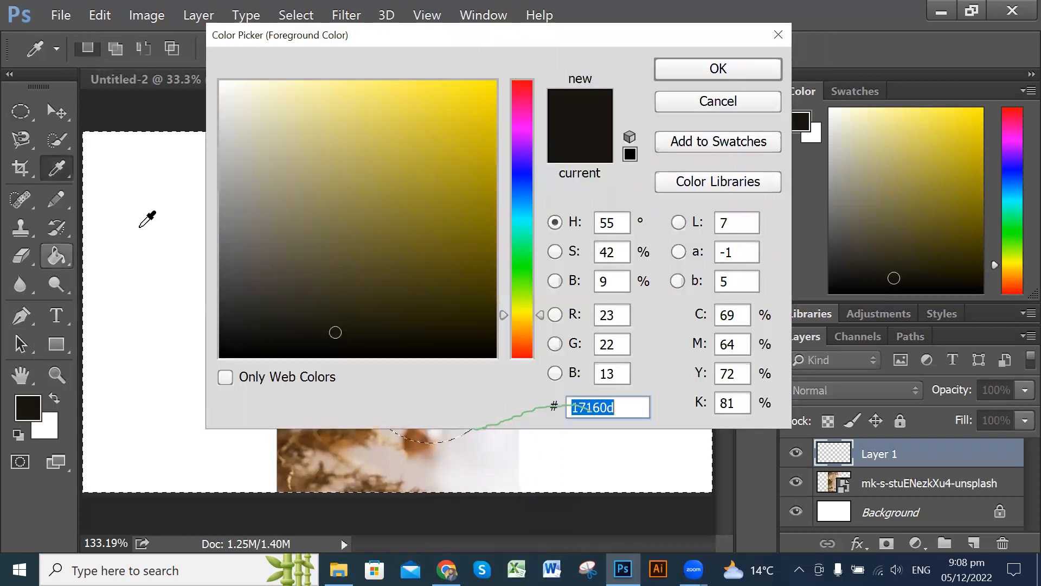
pyautogui.click(749, 78)
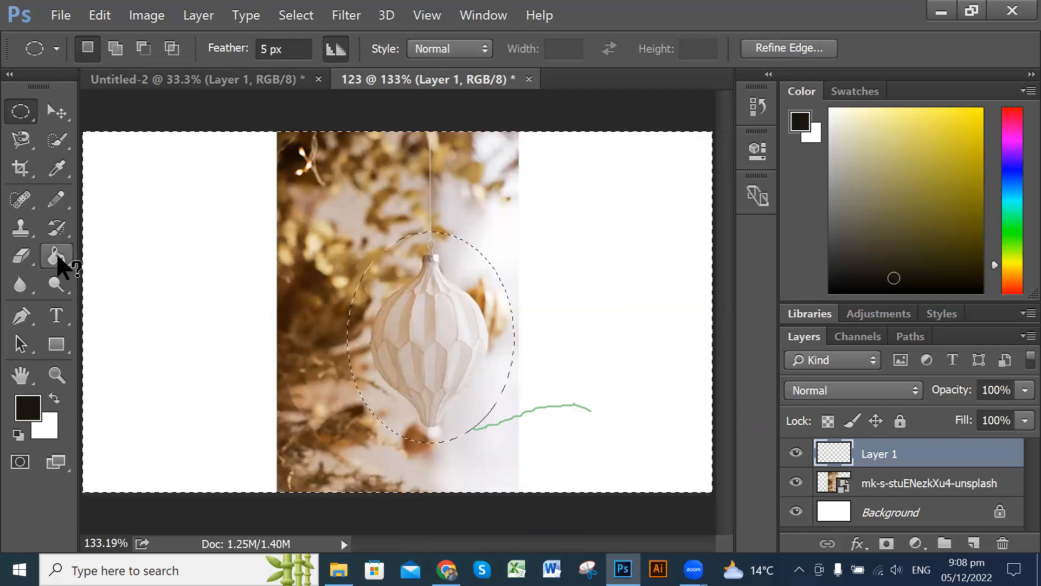
pyautogui.click(56, 257)
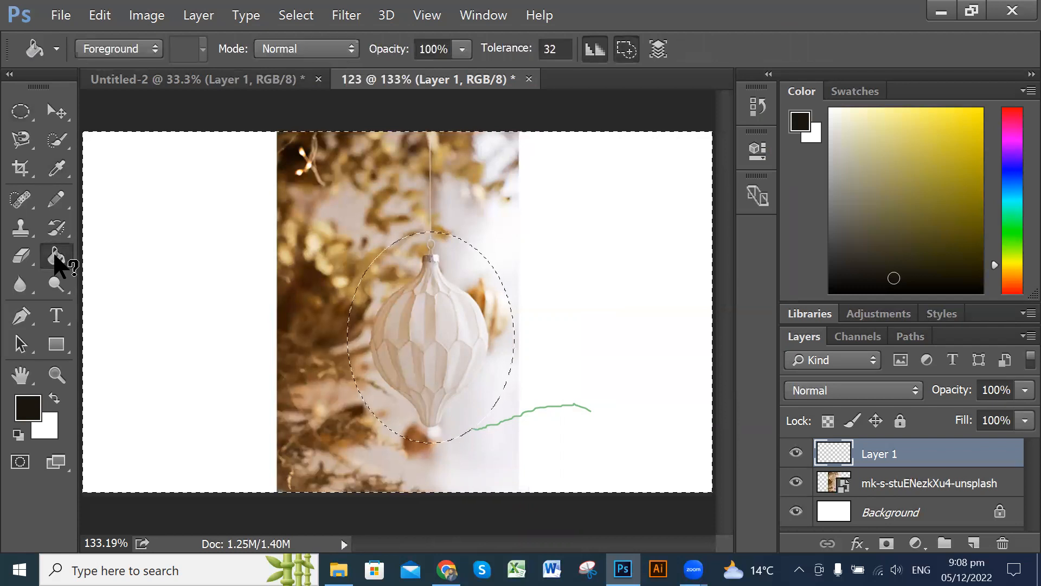
pyautogui.click(156, 228)
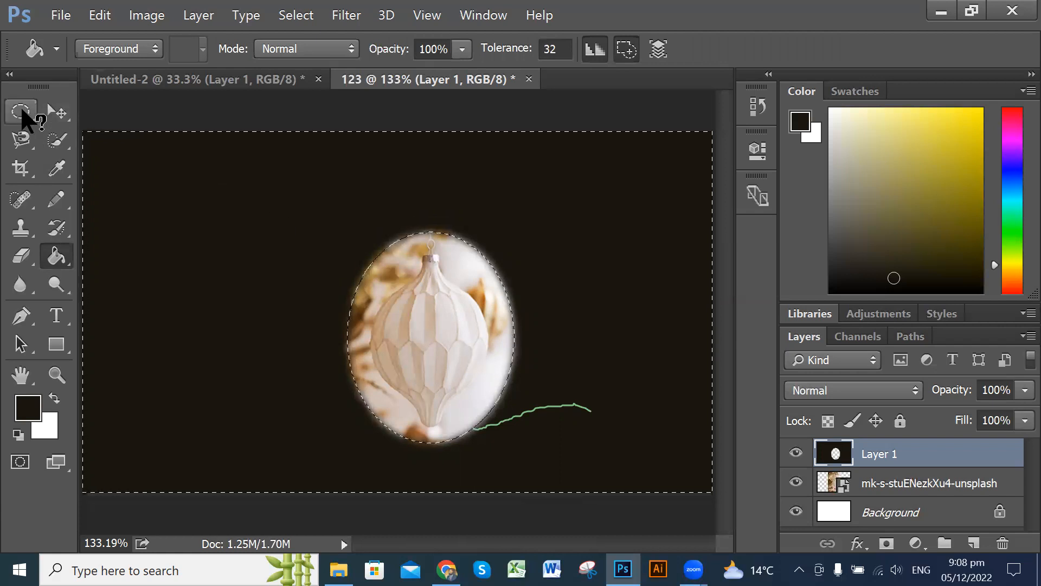
# With the Elliptical Marquee tool and the photo layer active, shift the inverted selection to the left and deselect it
pyautogui.click(22, 111)
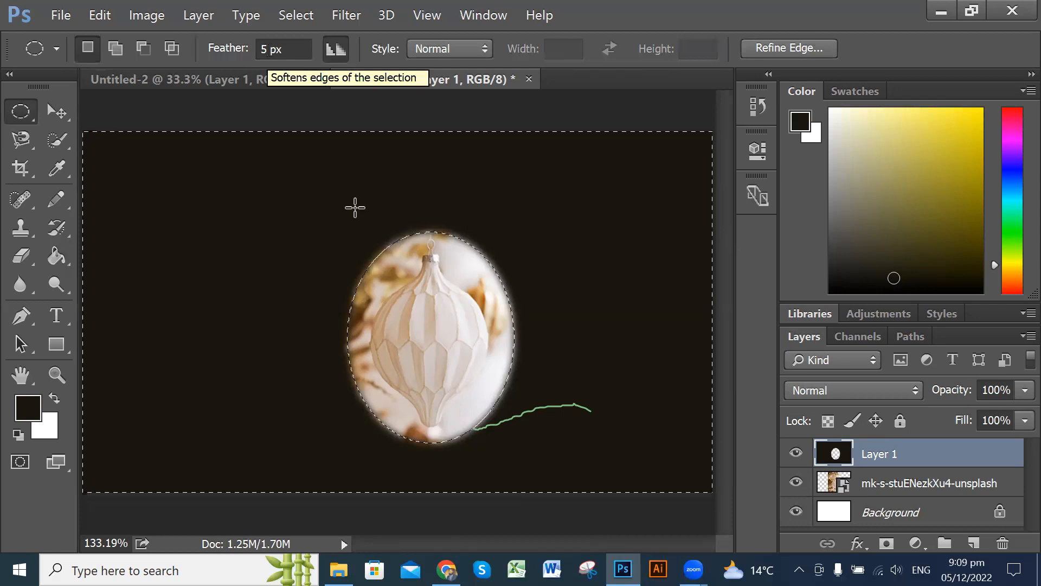
pyautogui.click(892, 483)
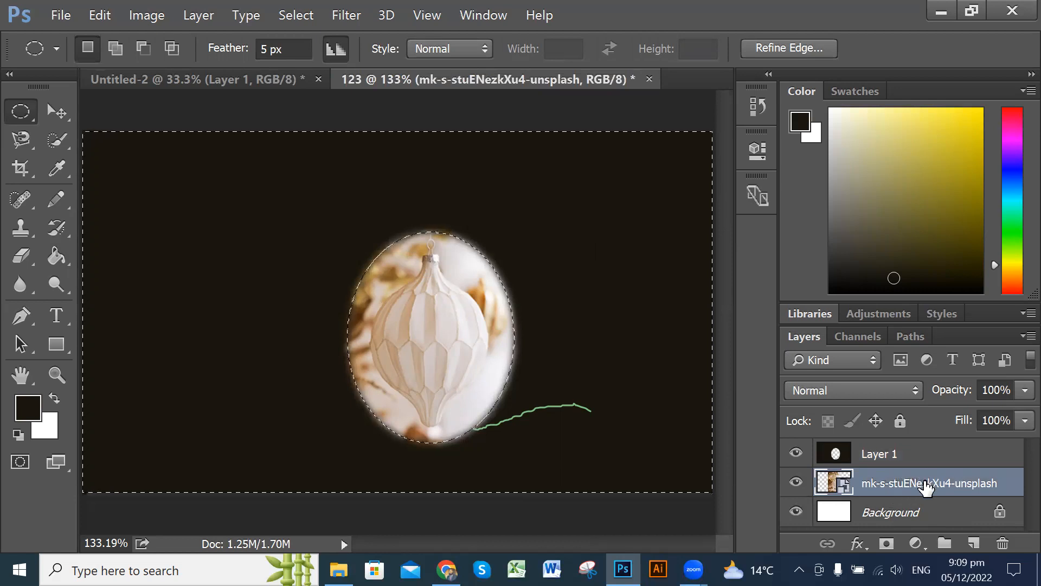
pyautogui.moveTo(616, 396); pyautogui.dragTo(594, 399)
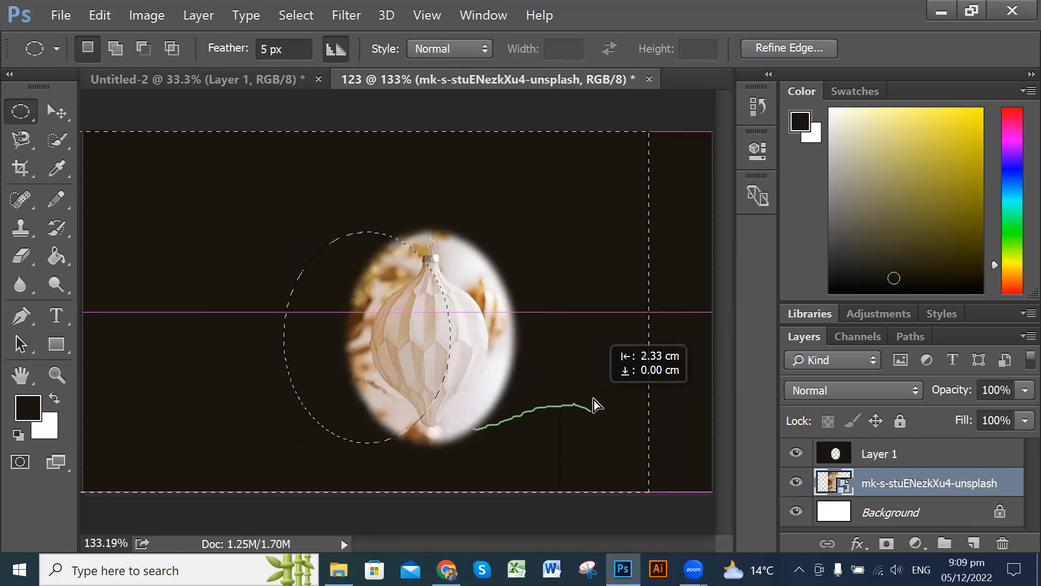
pyautogui.hotkey('ctrl', 'd')
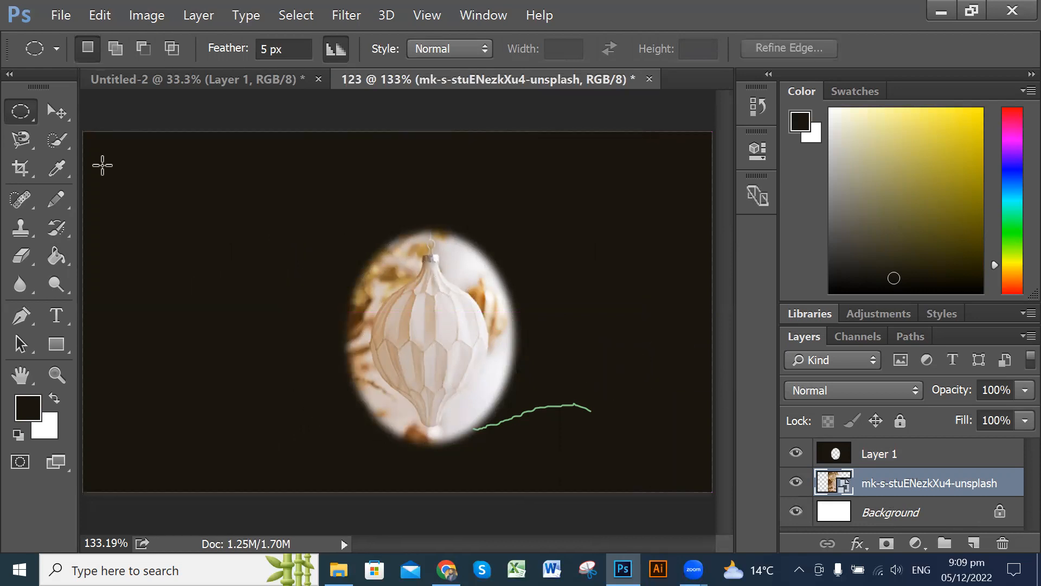
# Move the photo layer around behind the oval opening until the ornament sits inside it, and nudge Layer 1 with the Move tool
pyautogui.click(56, 112)
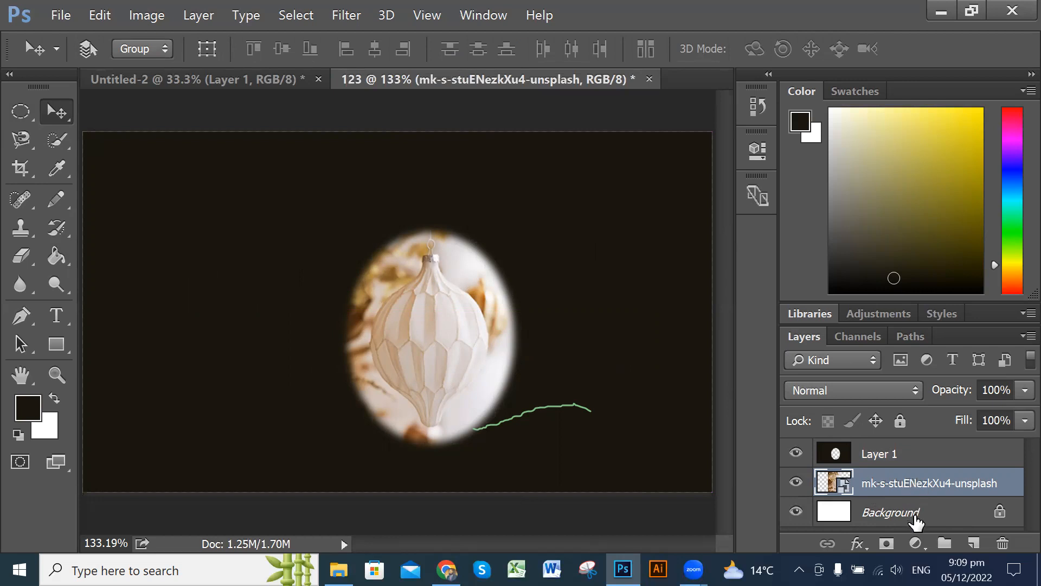
pyautogui.click(912, 515)
pyautogui.click(915, 490)
pyautogui.moveTo(560, 353); pyautogui.dragTo(654, 334)
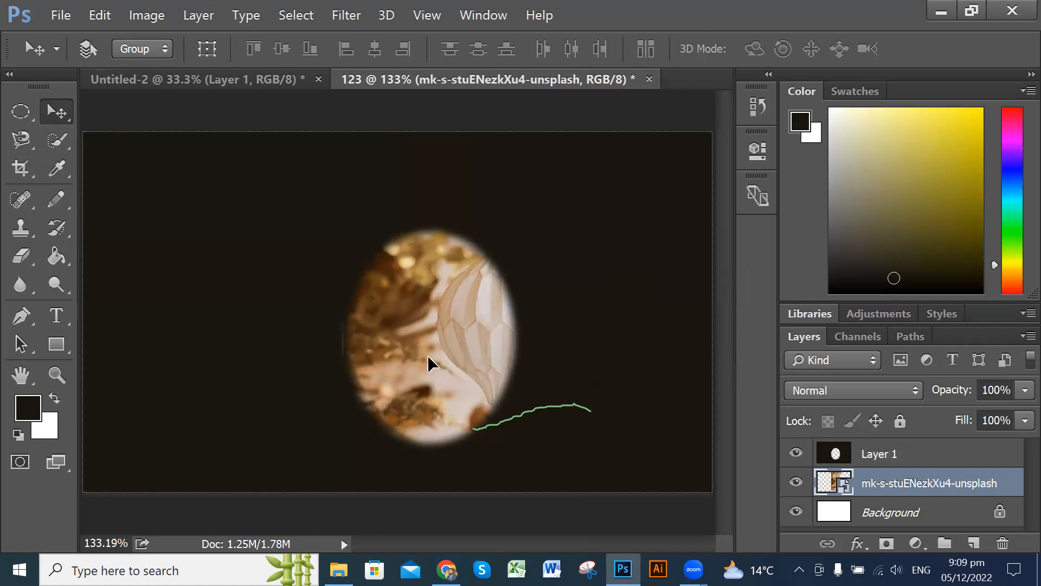
pyautogui.moveTo(427, 357); pyautogui.dragTo(484, 353)
pyautogui.moveTo(405, 358); pyautogui.dragTo(412, 341)
pyautogui.moveTo(377, 309)
pyautogui.mouseDown()
pyautogui.moveTo(379, 288)
pyautogui.moveTo(367, 298)
pyautogui.moveTo(376, 294)
pyautogui.mouseUp()
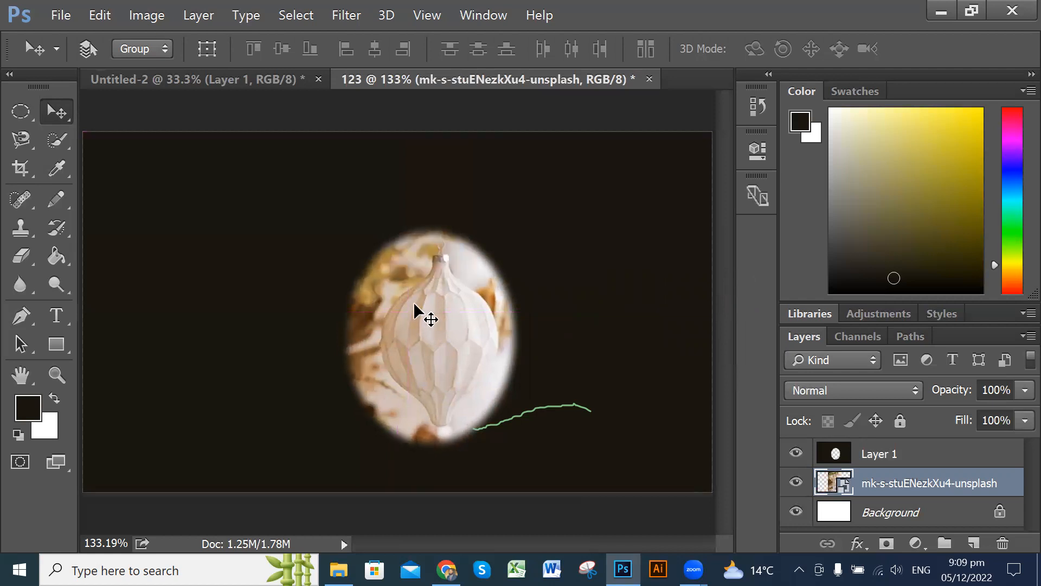
pyautogui.click(928, 458)
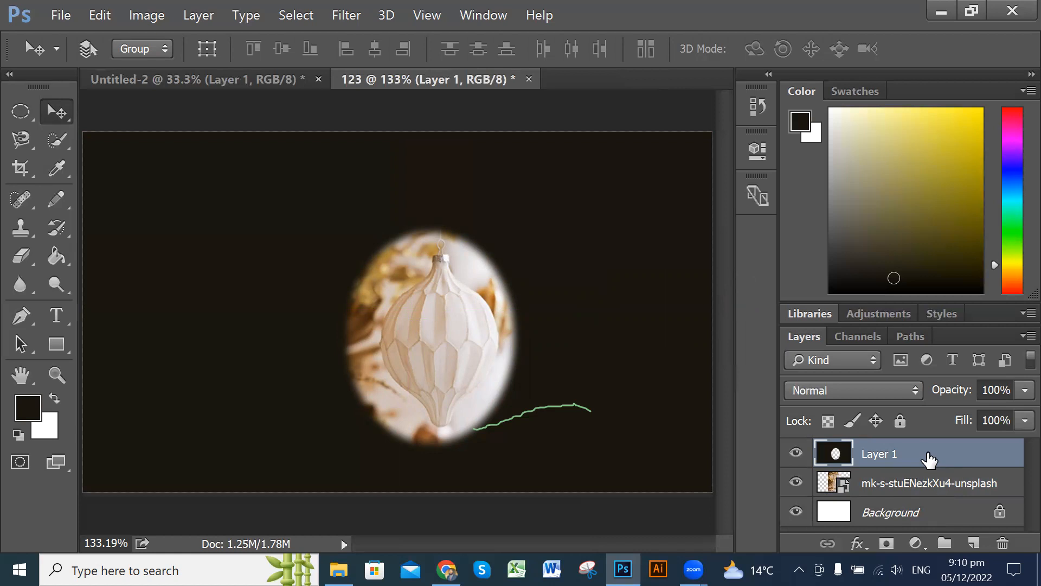
pyautogui.moveTo(624, 358)
pyautogui.mouseDown()
pyautogui.moveTo(545, 357)
pyautogui.moveTo(710, 353)
pyautogui.moveTo(539, 359)
pyautogui.moveTo(656, 359)
pyautogui.moveTo(608, 357)
pyautogui.moveTo(542, 384)
pyautogui.moveTo(602, 414)
pyautogui.moveTo(626, 354)
pyautogui.mouseUp()
# Create a new layer and add the text "ALLAH IS GREAT" to the left of the ornament with the Type tool
pyautogui.click(56, 317)
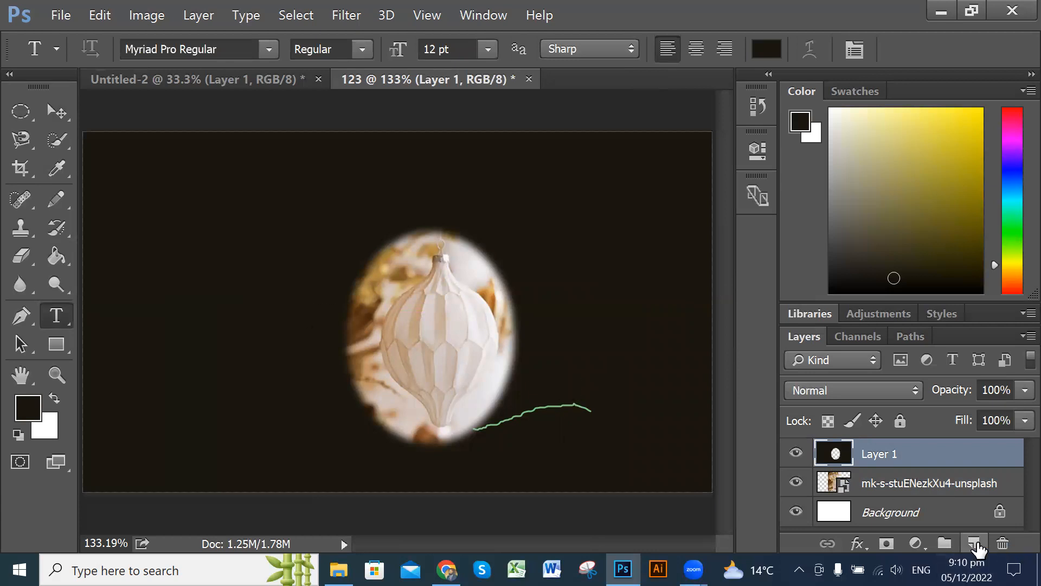
pyautogui.click(975, 544)
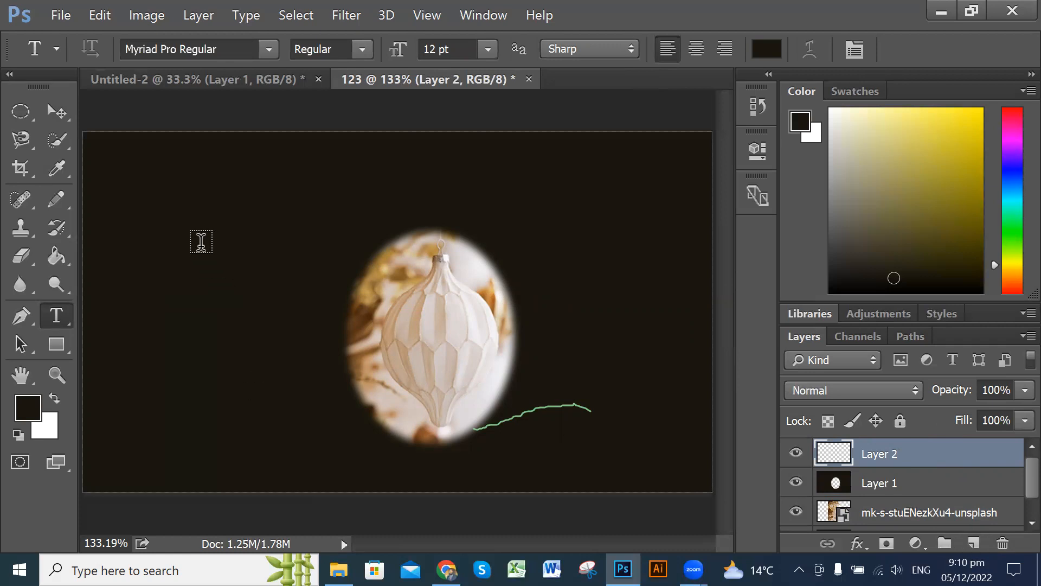
pyautogui.click(232, 282)
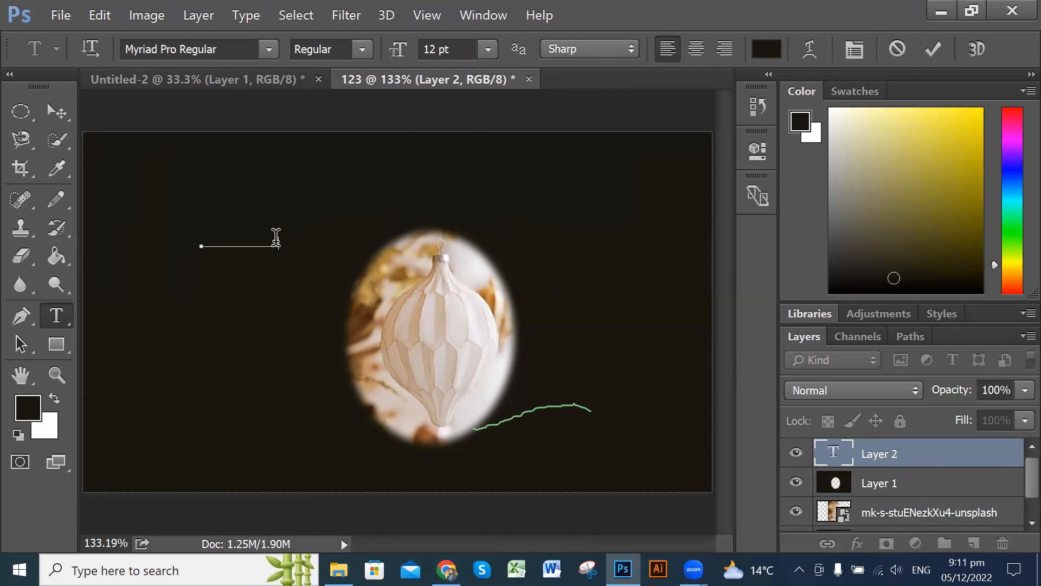
# Set the whole "ALLAH IS GREAT" text to 36 pt Microsoft PhagsPa Bold and commit it
pyautogui.moveTo(283, 242); pyautogui.dragTo(180, 237)
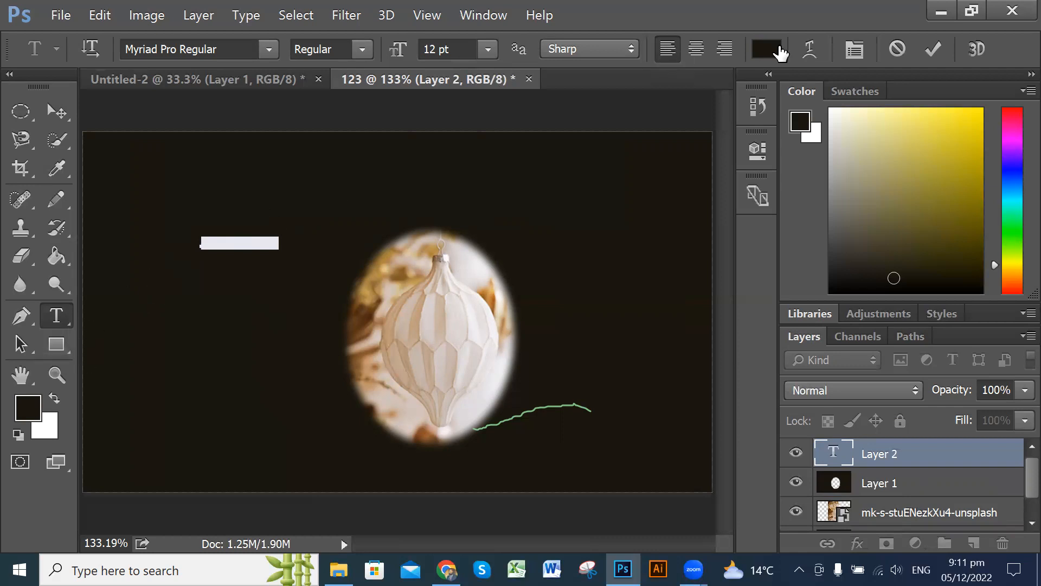
pyautogui.click(488, 49)
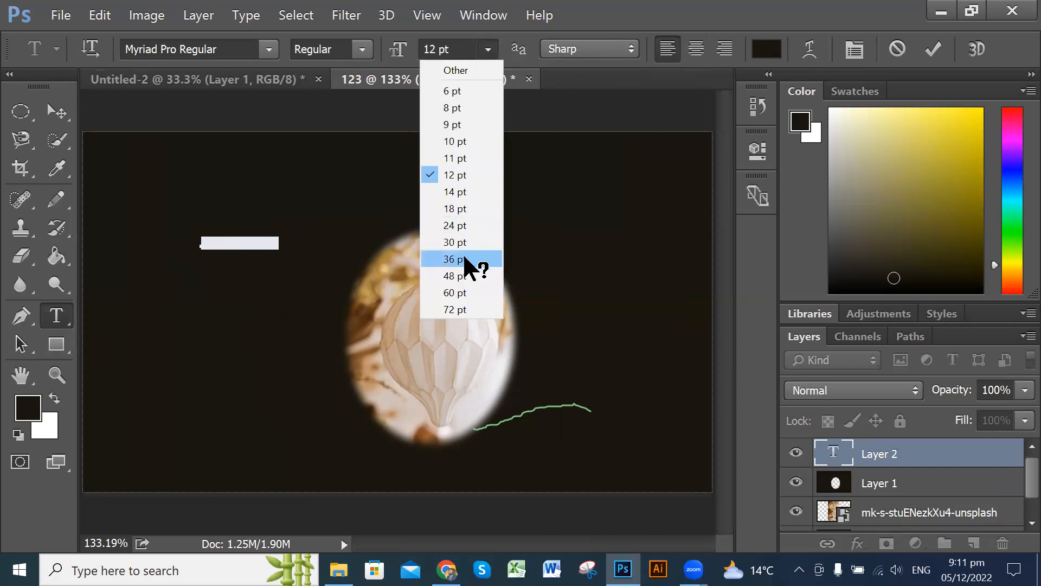
pyautogui.click(463, 259)
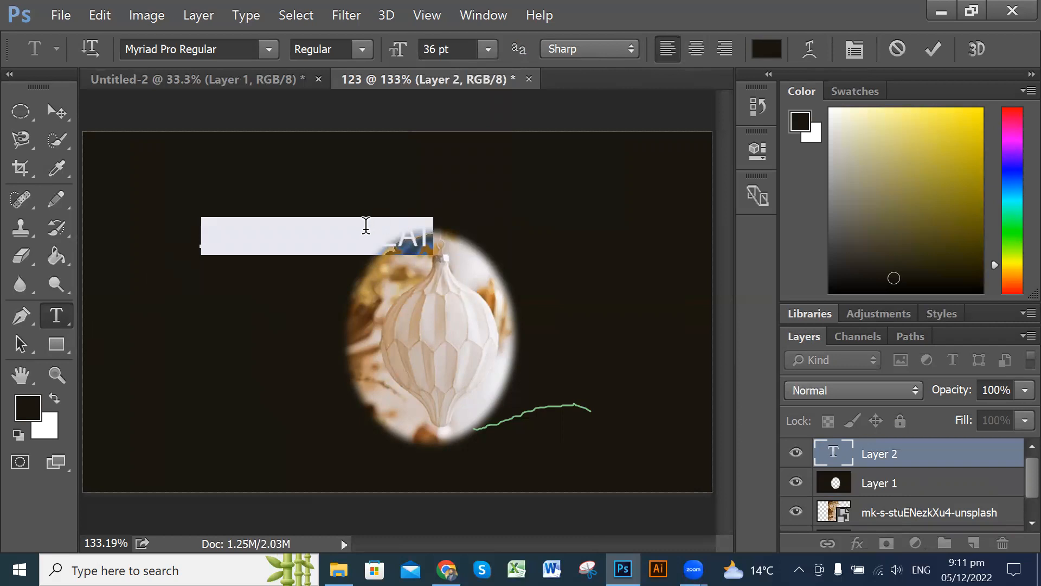
pyautogui.click(360, 50)
pyautogui.click(350, 110)
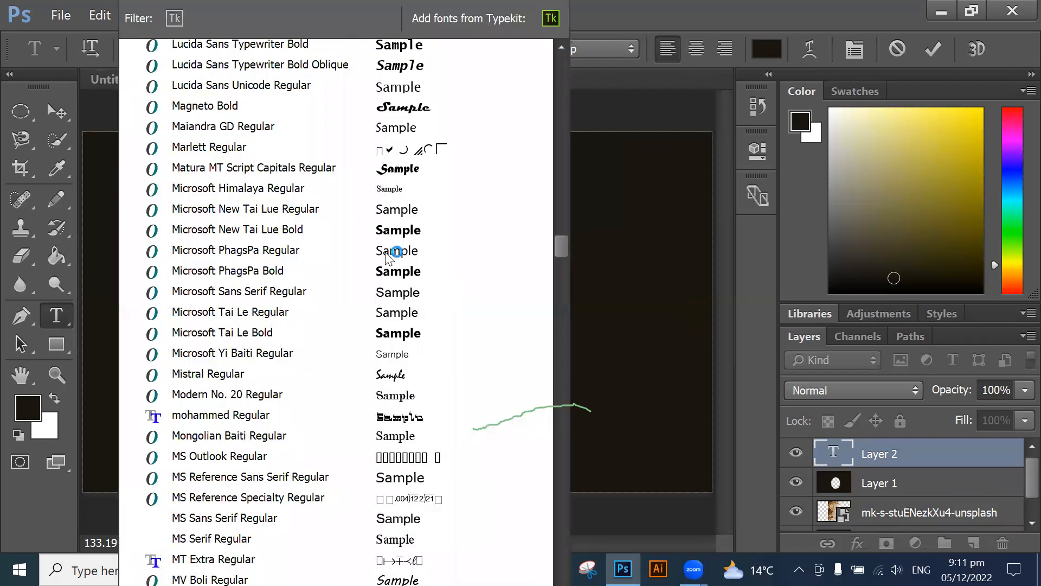
pyautogui.click(392, 278)
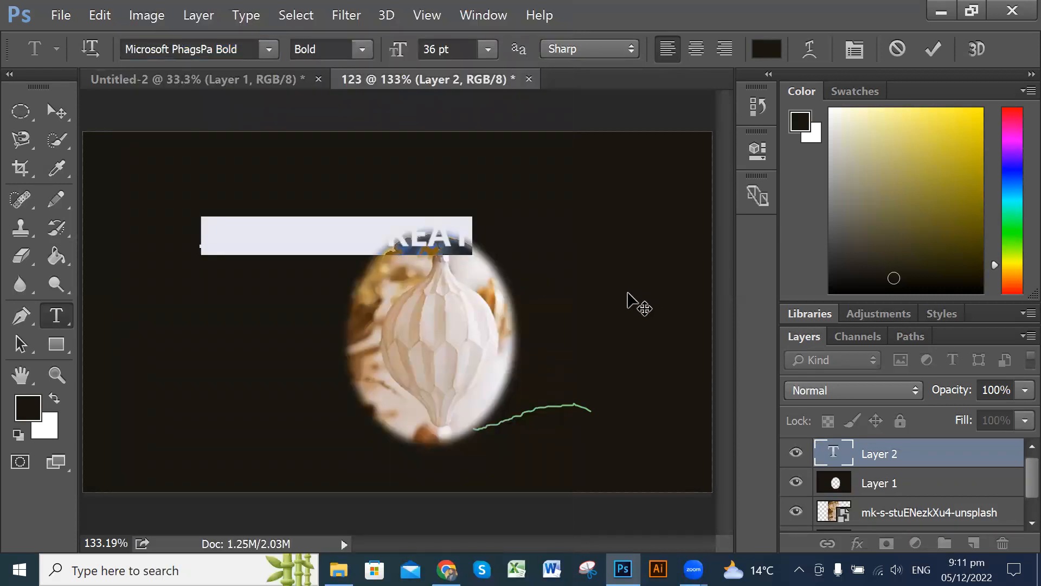
pyautogui.click(913, 454)
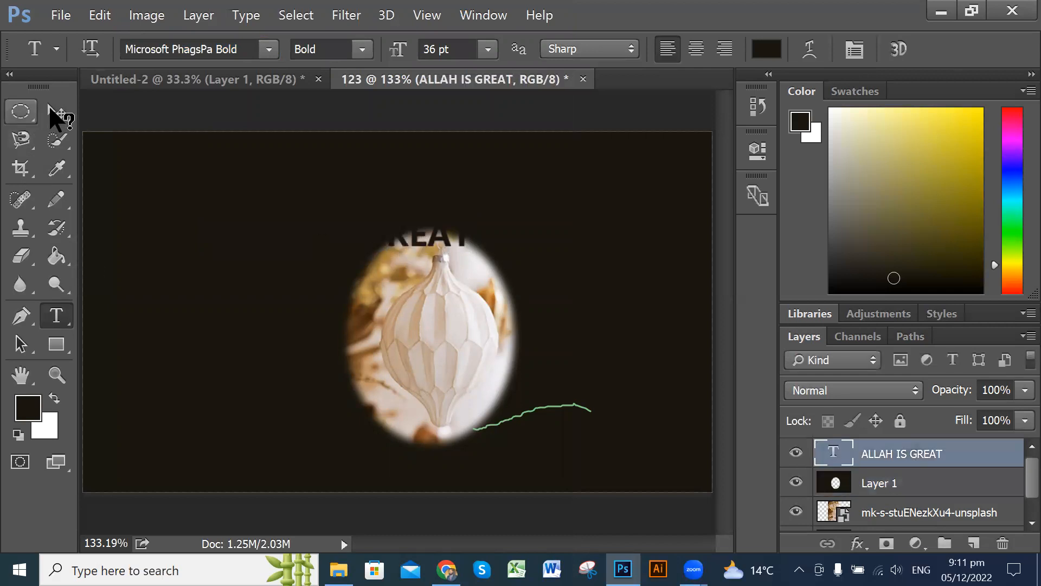
# Move the "ALLAH IS GREAT" text down and right across the middle of the oval opening
pyautogui.click(53, 111)
pyautogui.moveTo(442, 251); pyautogui.dragTo(519, 319)
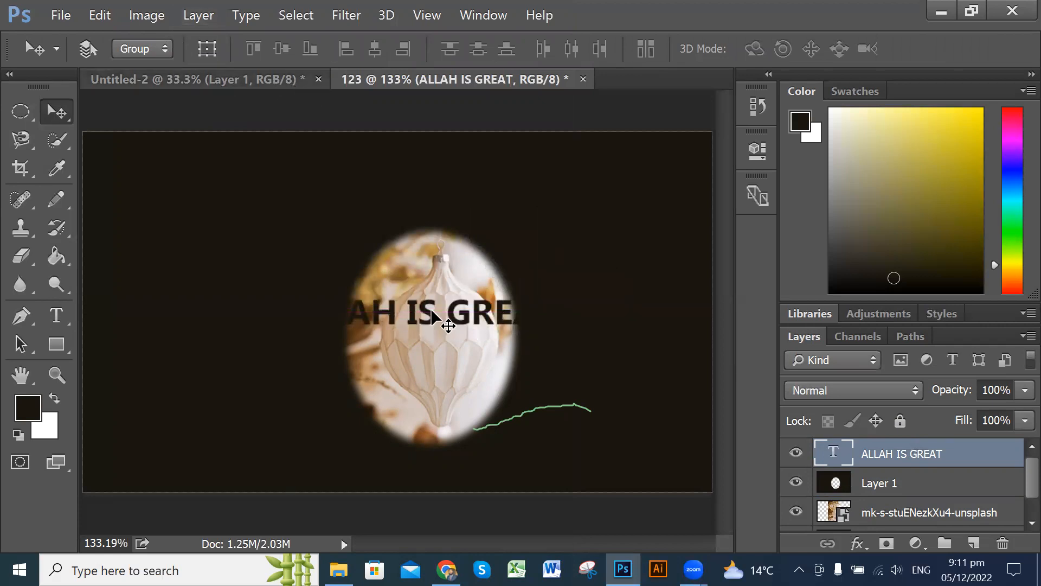
pyautogui.moveTo(468, 322)
pyautogui.mouseDown()
pyautogui.moveTo(440, 305)
pyautogui.moveTo(515, 317)
pyautogui.moveTo(603, 304)
pyautogui.moveTo(545, 316)
pyautogui.moveTo(436, 305)
pyautogui.moveTo(494, 310)
pyautogui.moveTo(476, 314)
pyautogui.mouseUp()
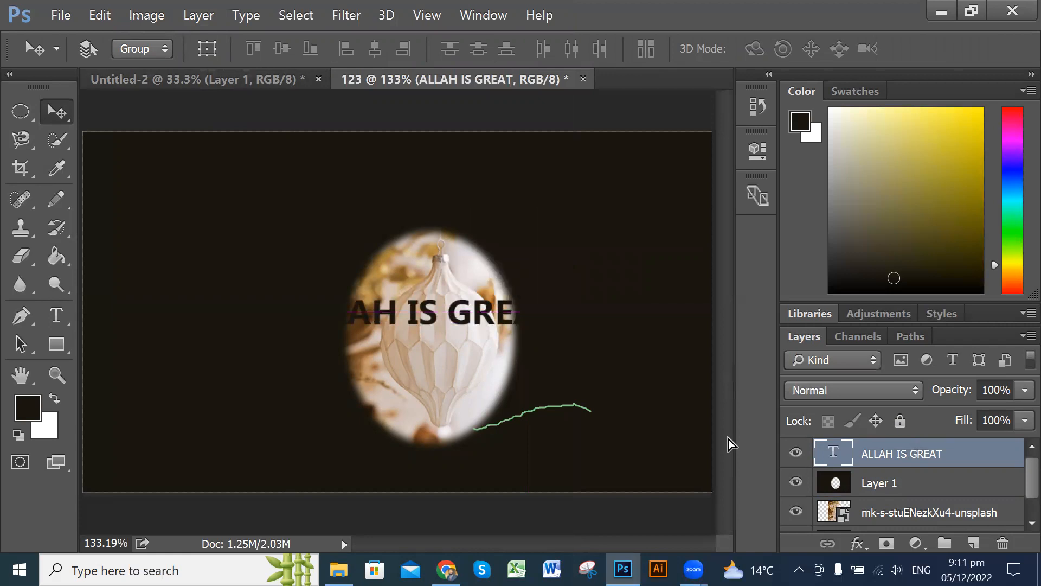
# Delete Layer 1 and move the photo layer slightly down and to the right
pyautogui.click(907, 488)
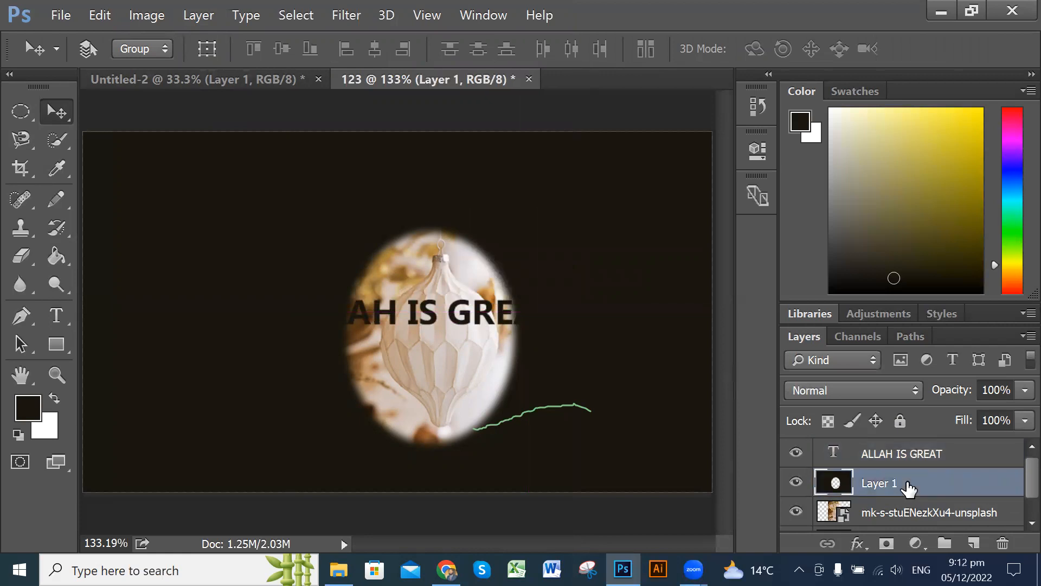
pyautogui.press('Delete')
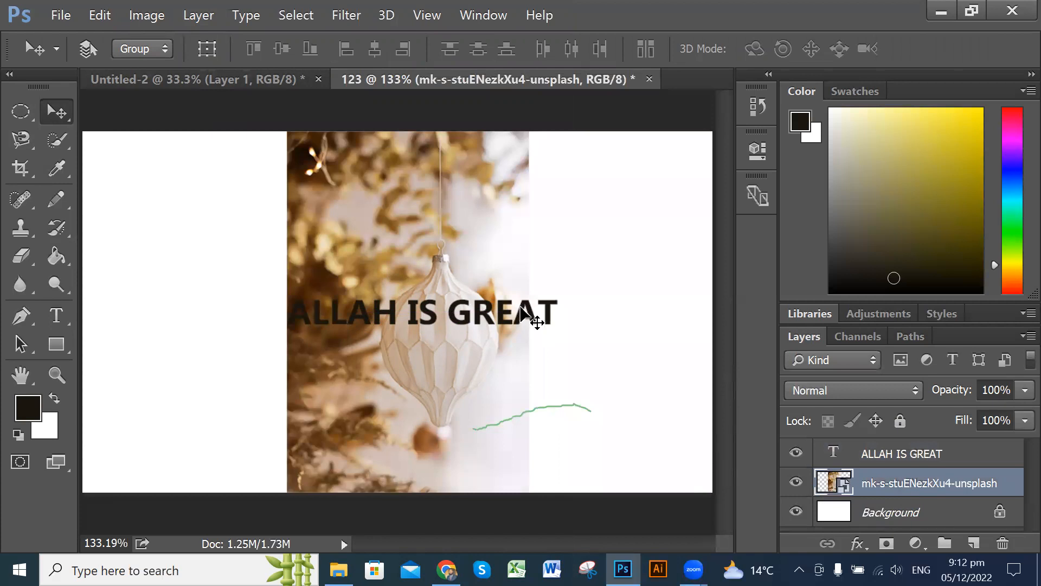
pyautogui.moveTo(472, 315); pyautogui.dragTo(500, 331)
# Move the text to just above the ornament, and shift the photo layer up to the canvas's upper edge
pyautogui.click(911, 455)
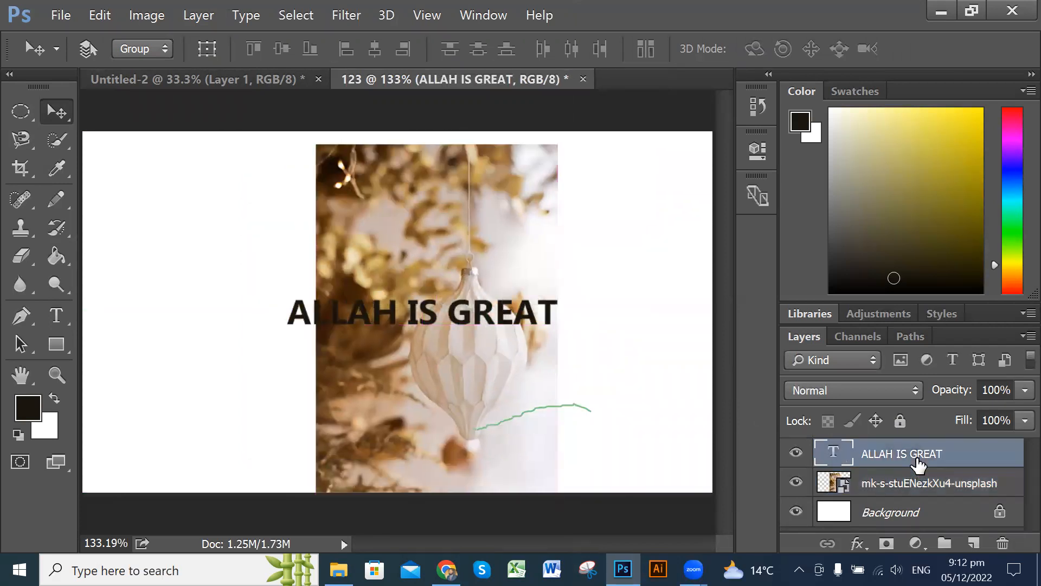
pyautogui.moveTo(457, 307); pyautogui.dragTo(515, 350)
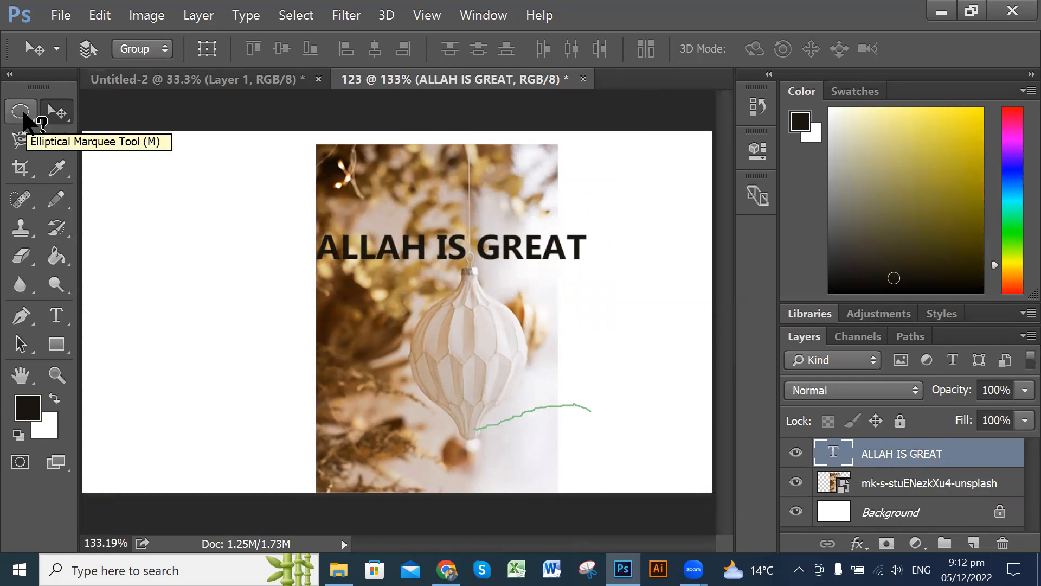
pyautogui.click(895, 491)
pyautogui.moveTo(520, 428)
pyautogui.mouseDown()
pyautogui.moveTo(525, 440)
pyautogui.moveTo(528, 428)
pyautogui.mouseUp()
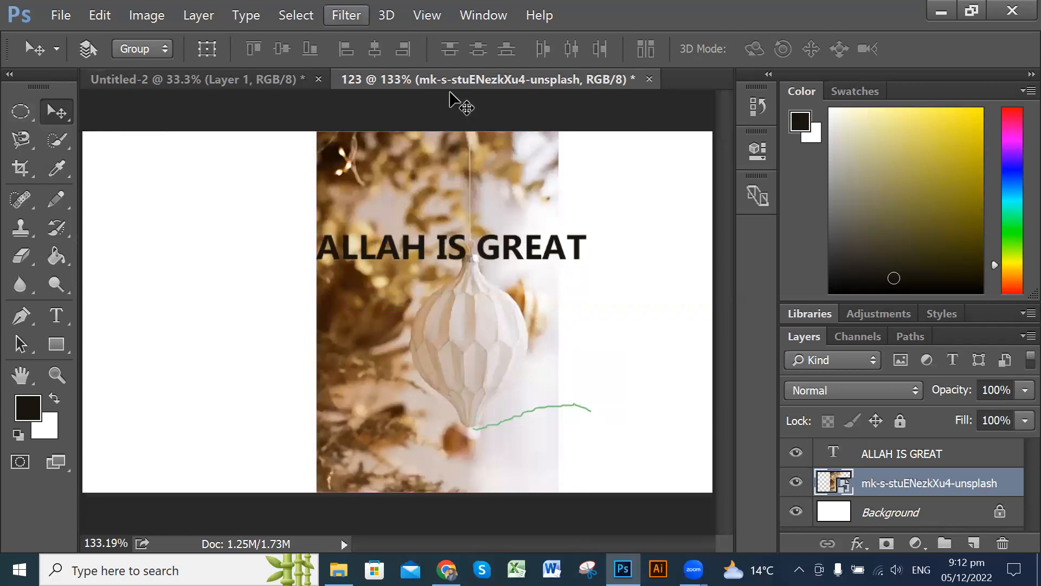
# Examine the Elliptical Marquee tool's add, subtract and intersect selection modes, and return it to New selection
pyautogui.click(20, 112)
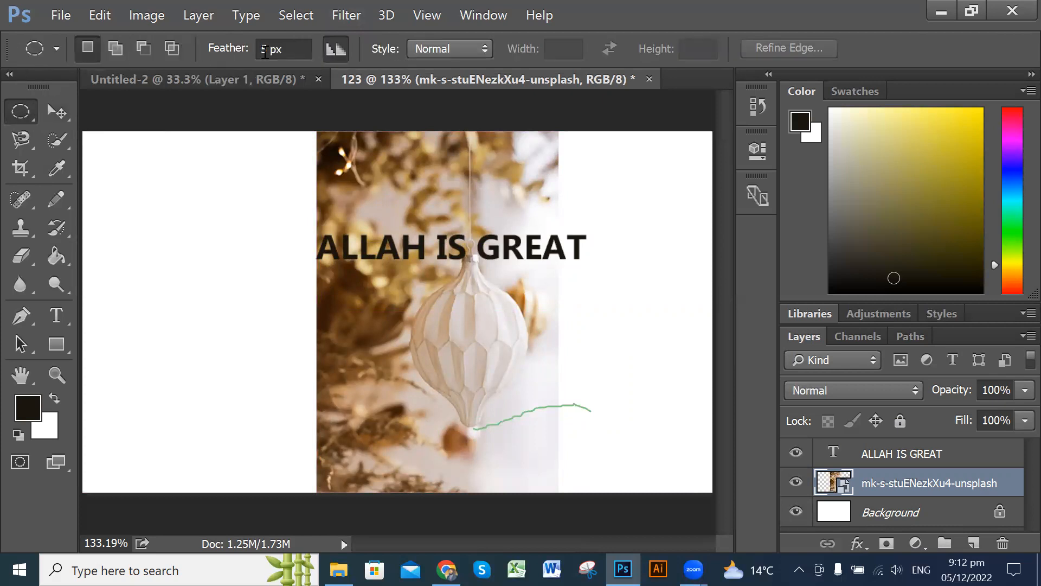
pyautogui.click(115, 48)
pyautogui.click(141, 46)
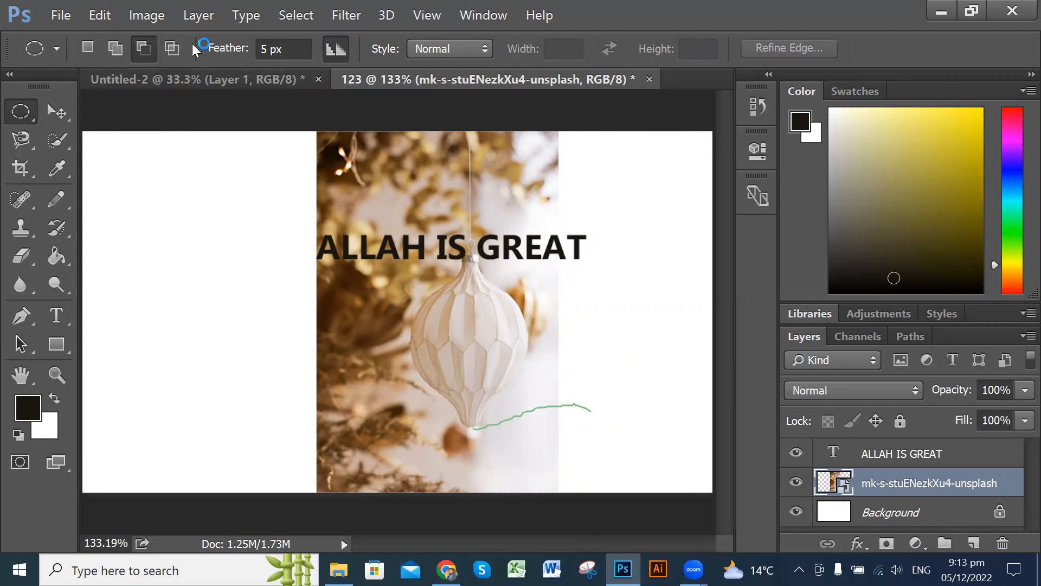
pyautogui.click(173, 49)
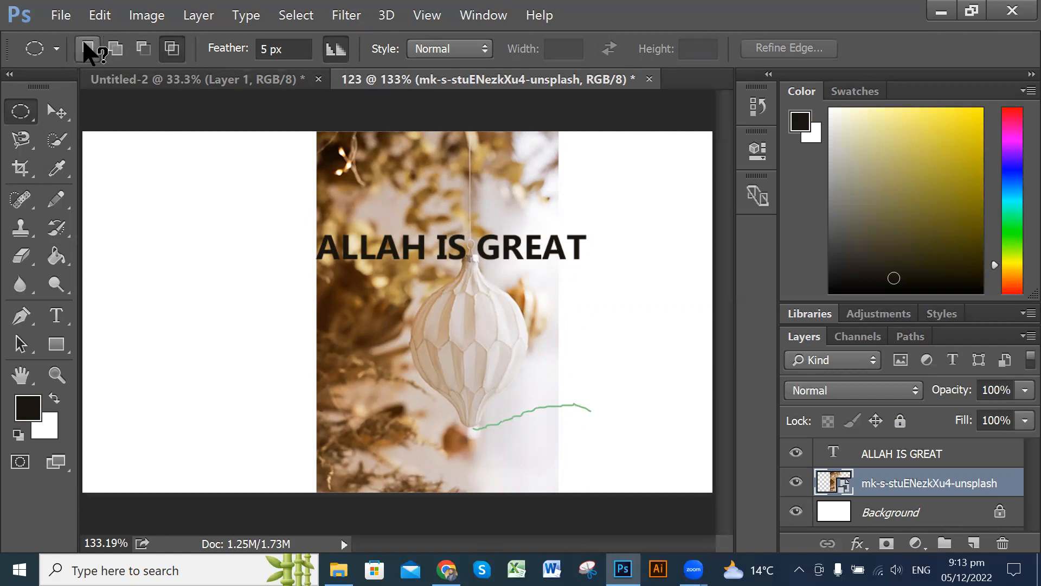
pyautogui.click(87, 48)
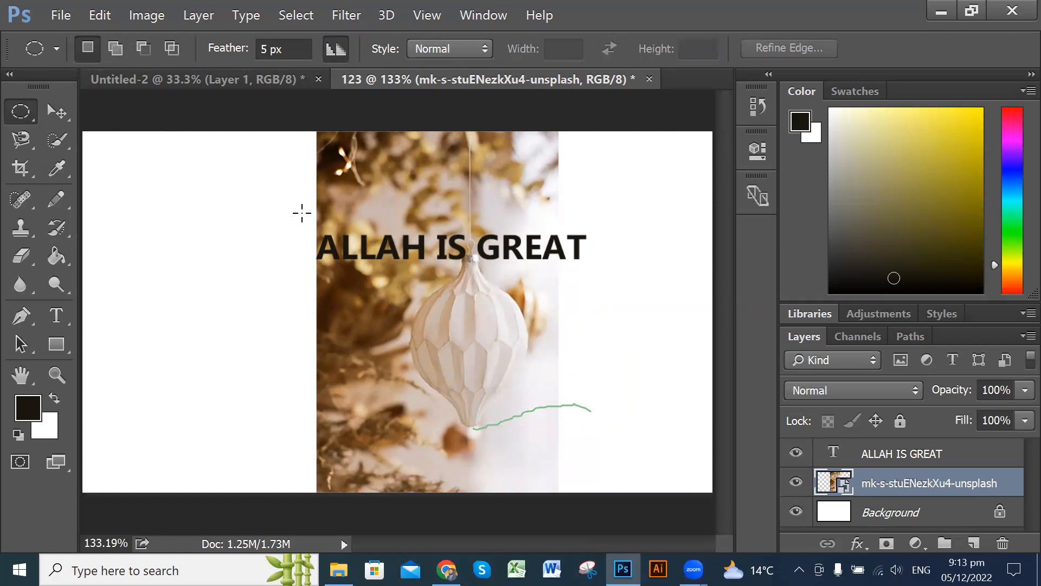
# Draw an elliptical selection about 7.4 × 4.6 cm over the photo's left side and shift it up and right
pyautogui.moveTo(393, 326); pyautogui.dragTo(399, 343)
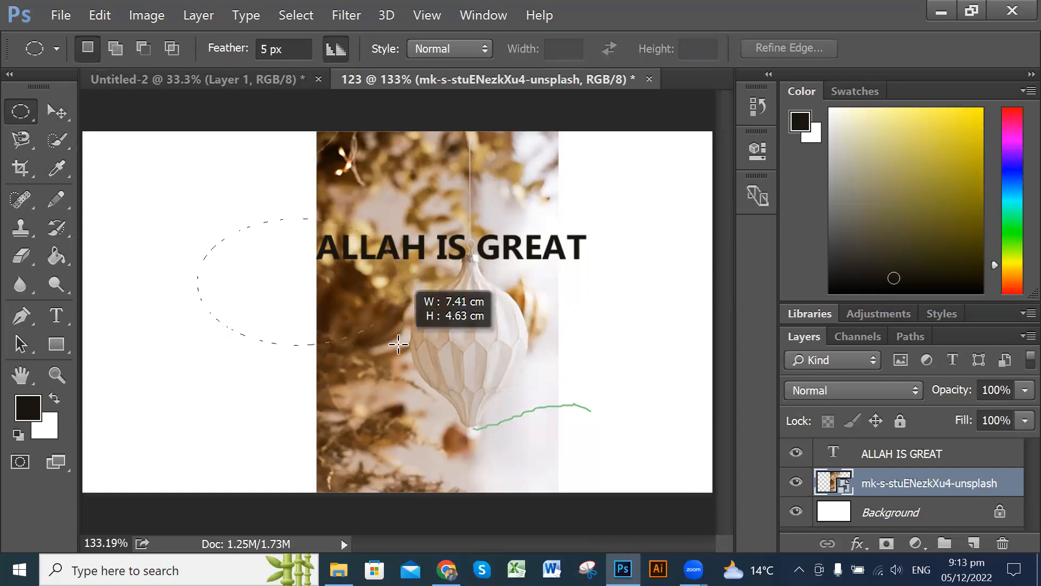
pyautogui.moveTo(378, 309); pyautogui.dragTo(412, 268)
pyautogui.scroll(4, 553, 341)
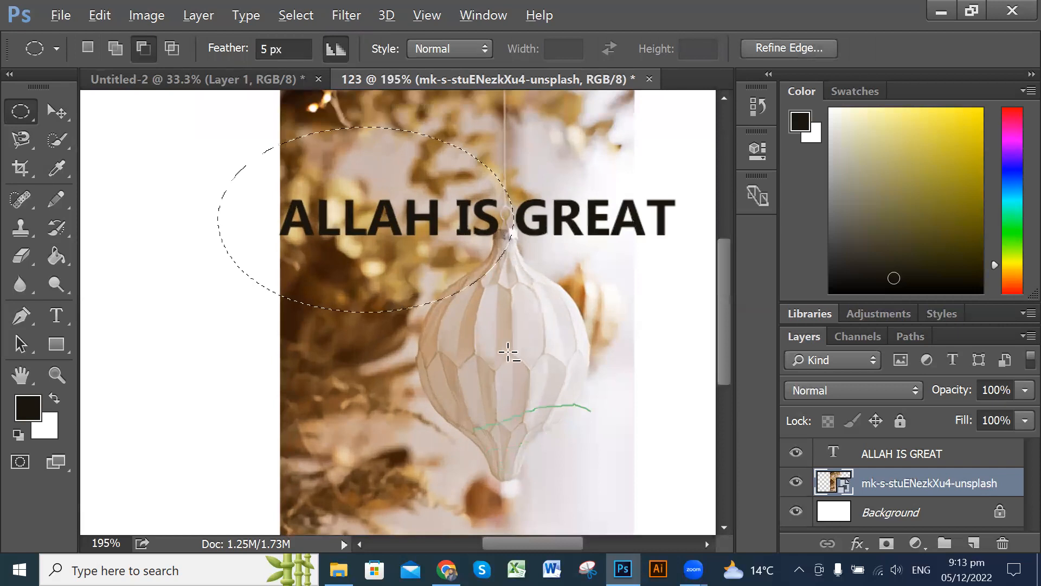
pyautogui.press('alt')
pyautogui.moveTo(727, 347)
pyautogui.mouseDown()
pyautogui.moveTo(728, 319)
pyautogui.moveTo(729, 338)
pyautogui.mouseUp()
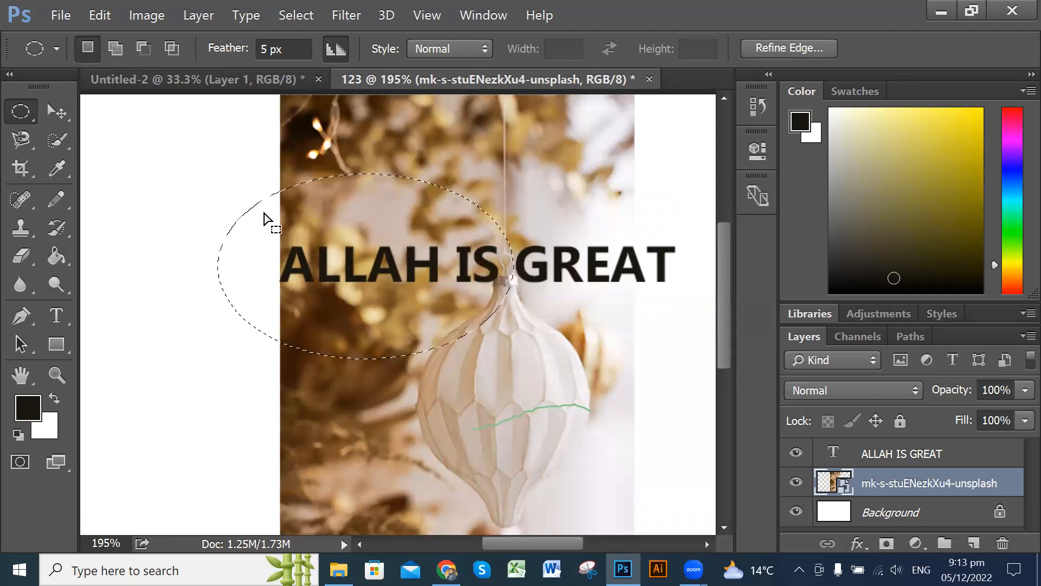
# Draw a new round selection around the ornament and add a wide ellipse enclosing the "ALLAH IS GREAT" text to it
pyautogui.moveTo(599, 503); pyautogui.dragTo(370, 263)
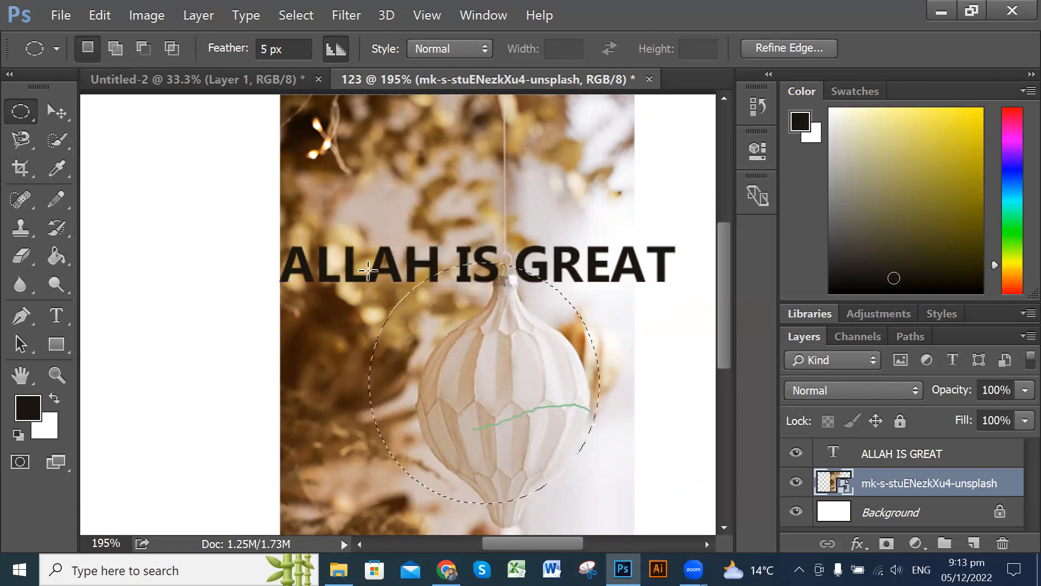
pyautogui.click(114, 48)
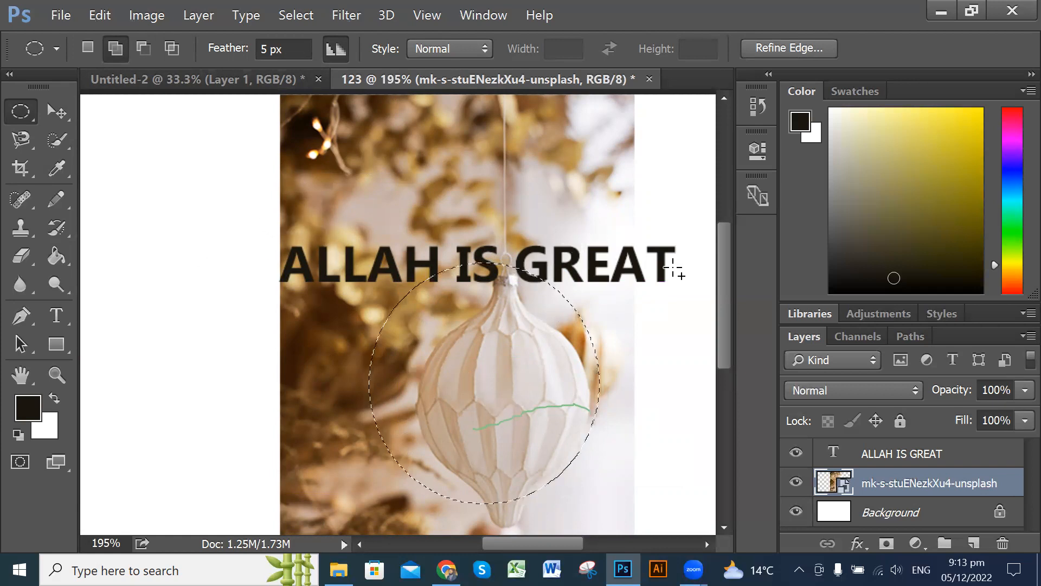
pyautogui.moveTo(698, 224); pyautogui.dragTo(239, 313)
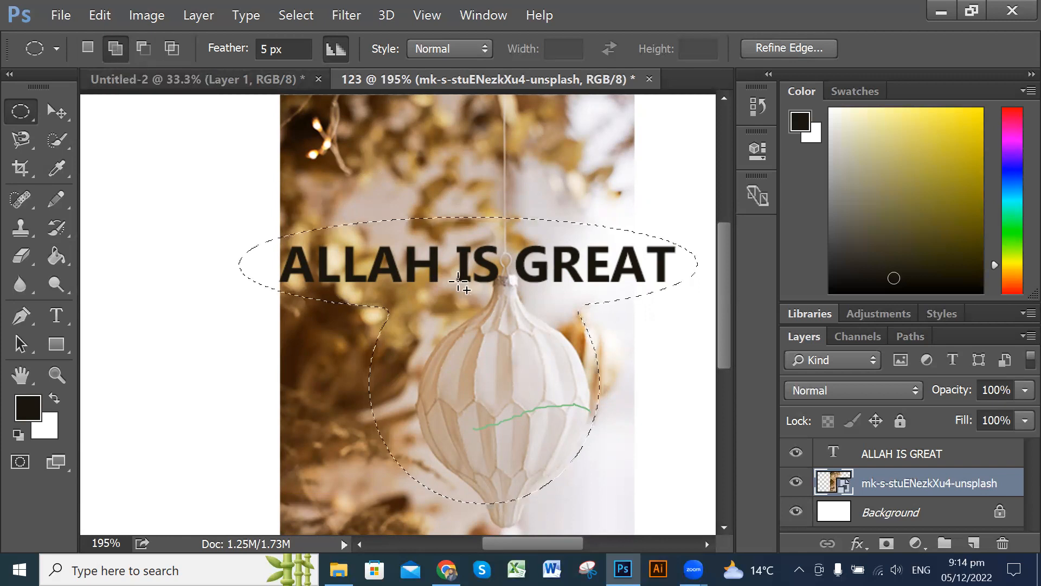
# Subtract ellipses from the selection at both sides of the ornament and at three spots along the upper edge
pyautogui.click(145, 49)
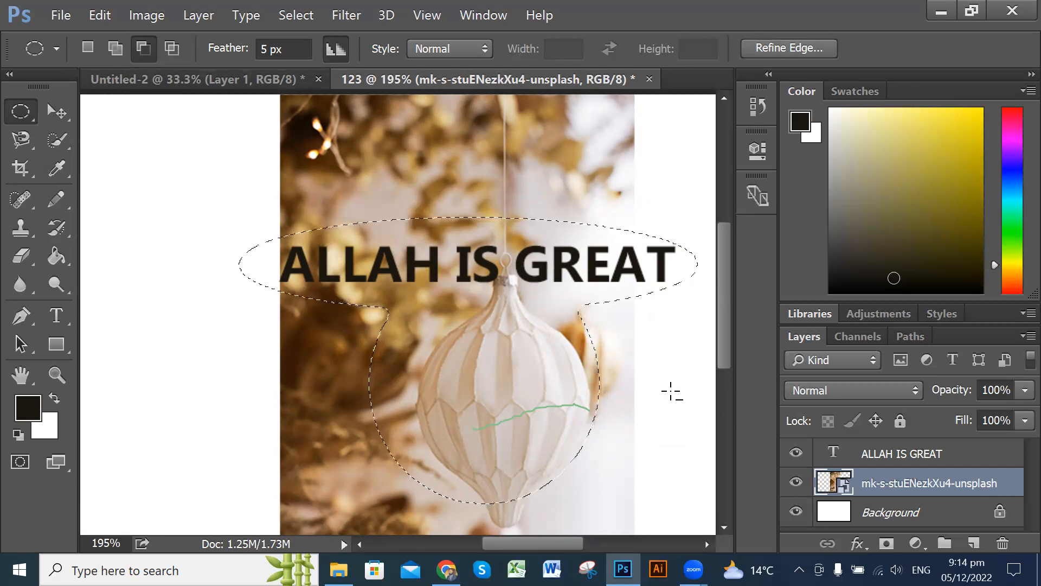
pyautogui.moveTo(670, 376); pyautogui.dragTo(496, 513)
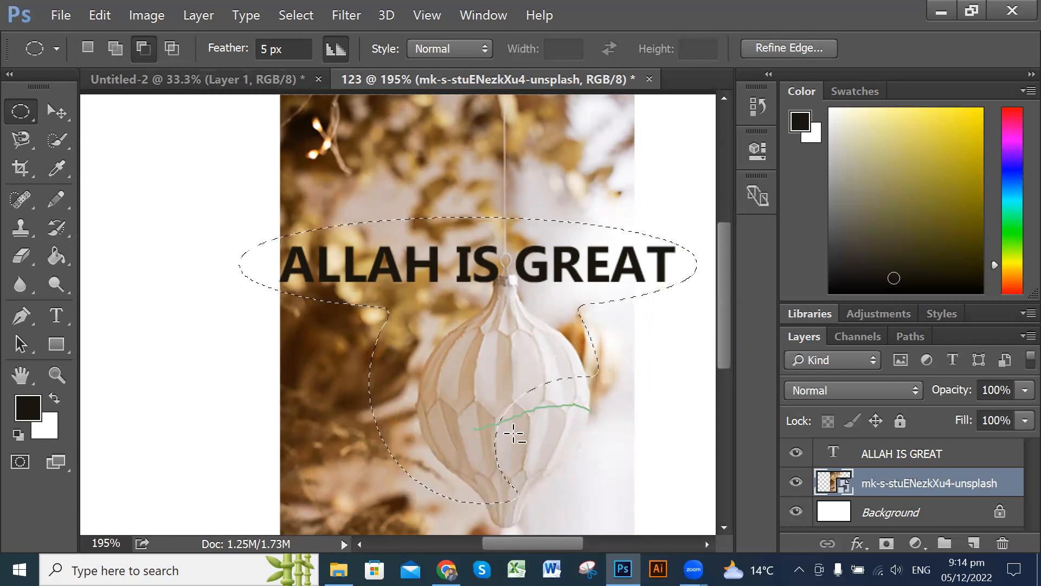
pyautogui.moveTo(295, 352); pyautogui.dragTo(458, 496)
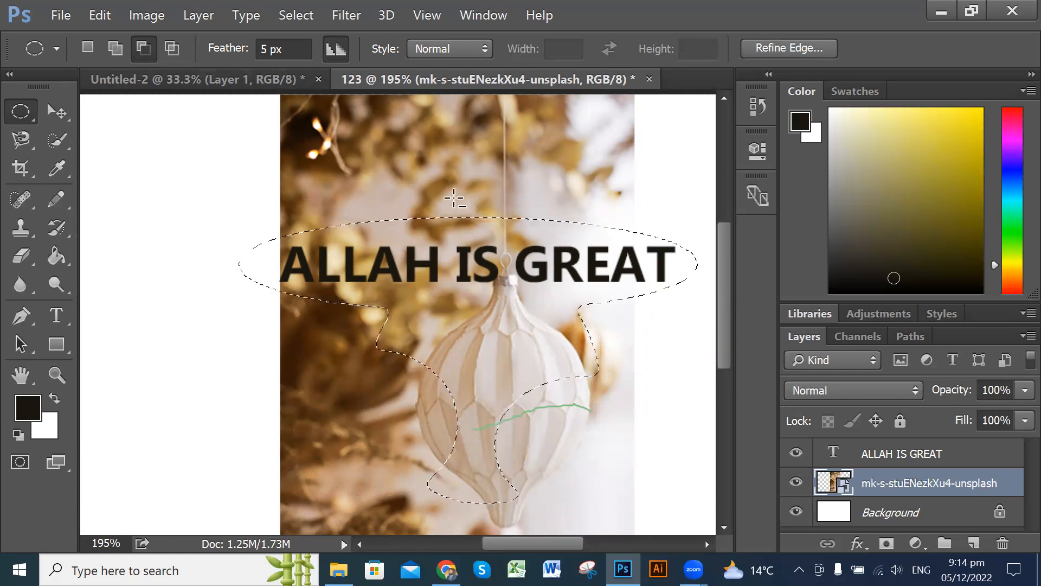
pyautogui.moveTo(437, 201); pyautogui.dragTo(475, 229)
pyautogui.moveTo(537, 210); pyautogui.dragTo(624, 190)
pyautogui.moveTo(347, 197); pyautogui.dragTo(377, 237)
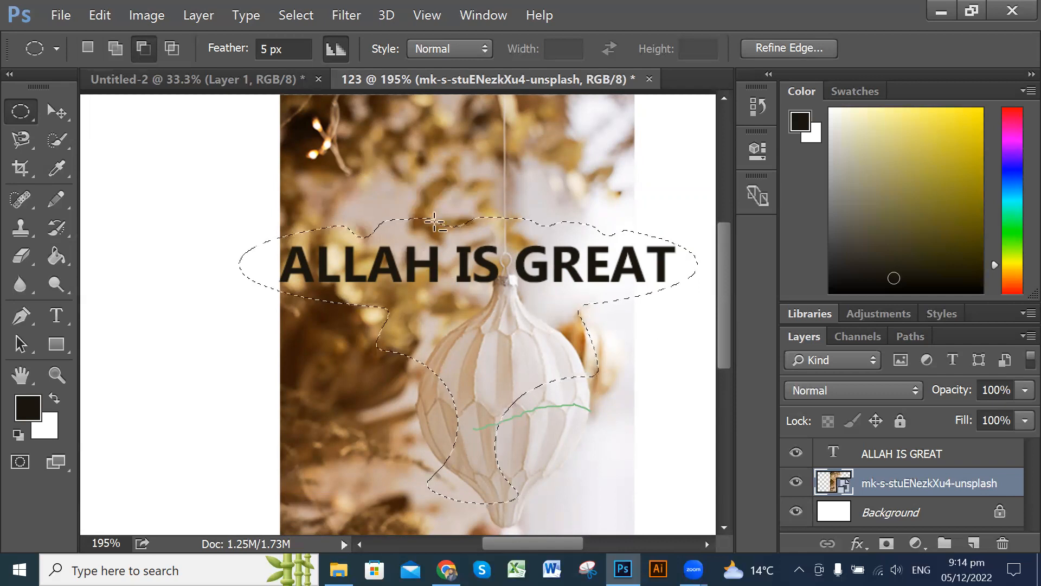
# Intersect the selection with an ellipse around the word "ALLAH", and deselect it
pyautogui.click(172, 49)
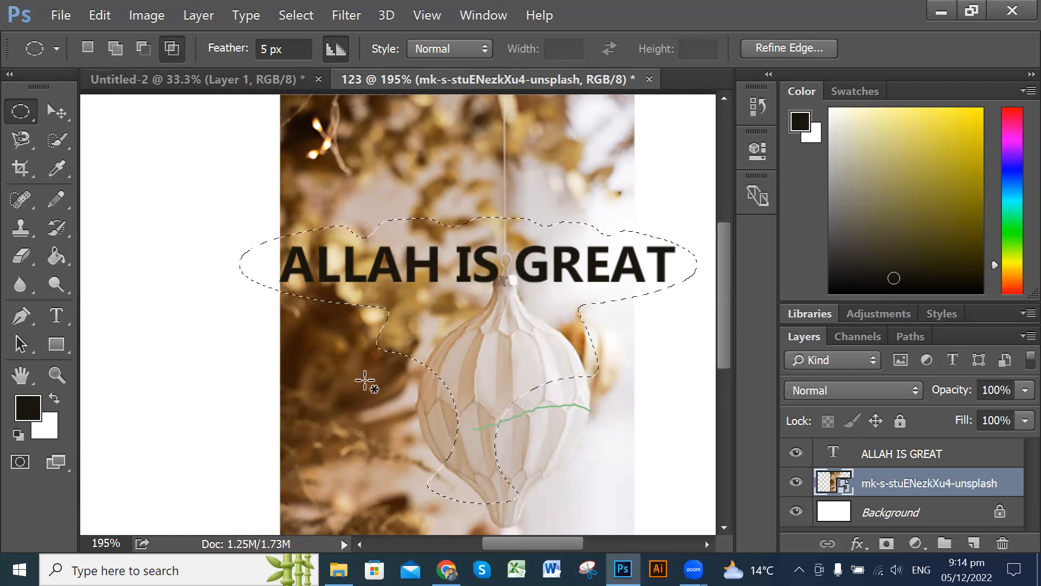
pyautogui.moveTo(226, 230); pyautogui.dragTo(449, 297)
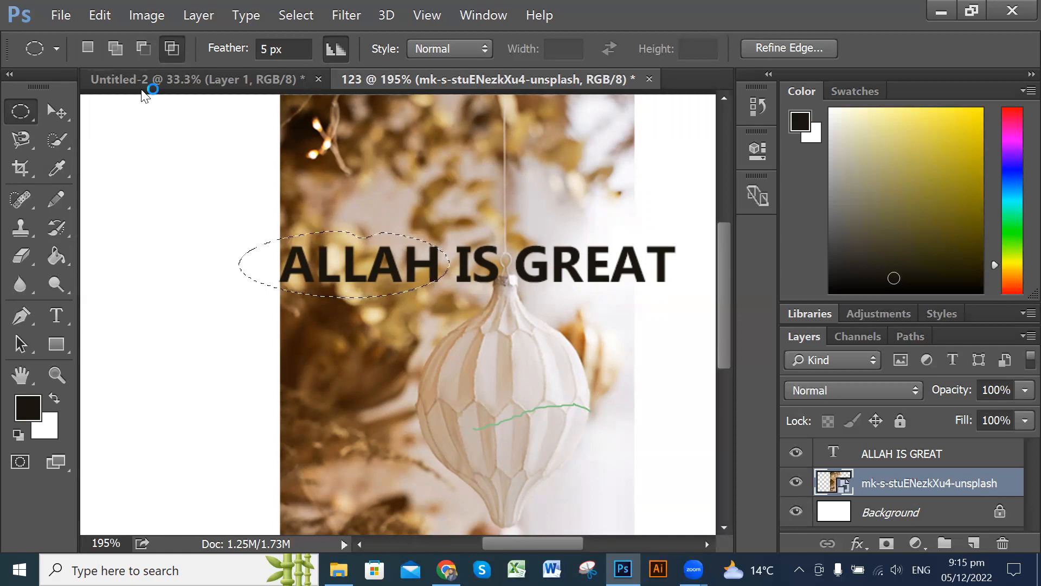
pyautogui.click(164, 51)
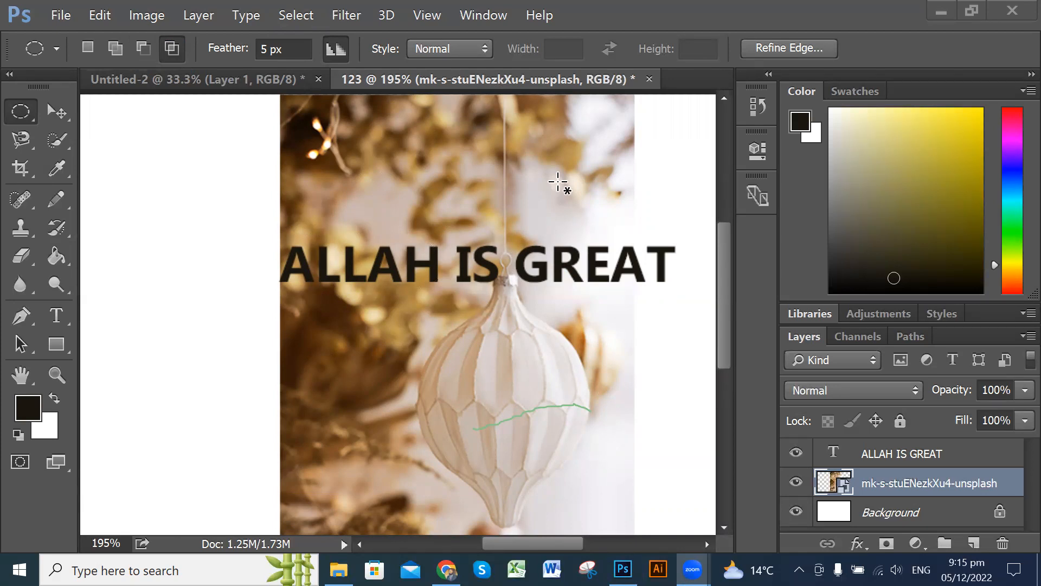
pyautogui.click(17, 115)
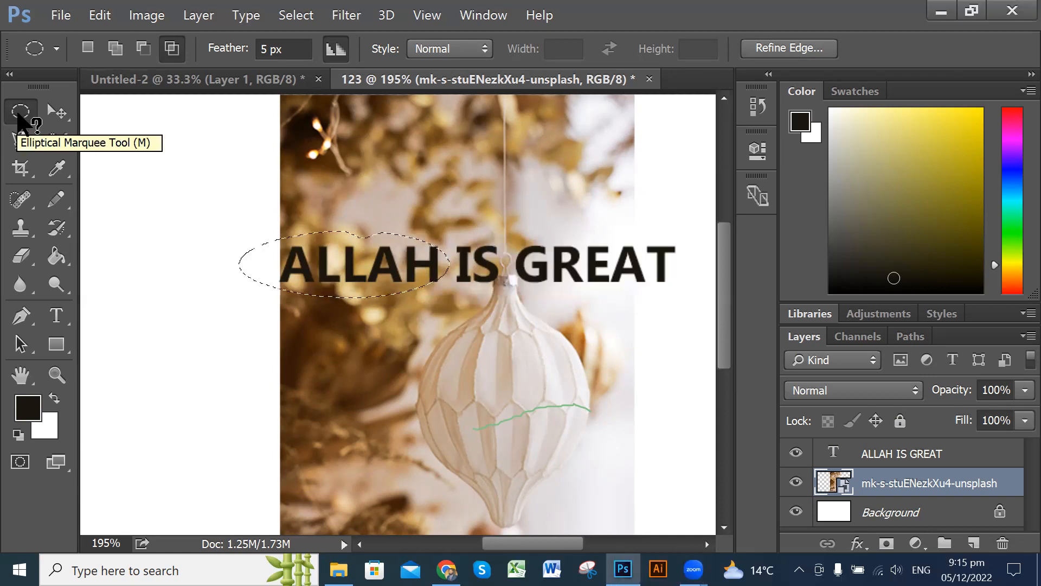
pyautogui.click(386, 311)
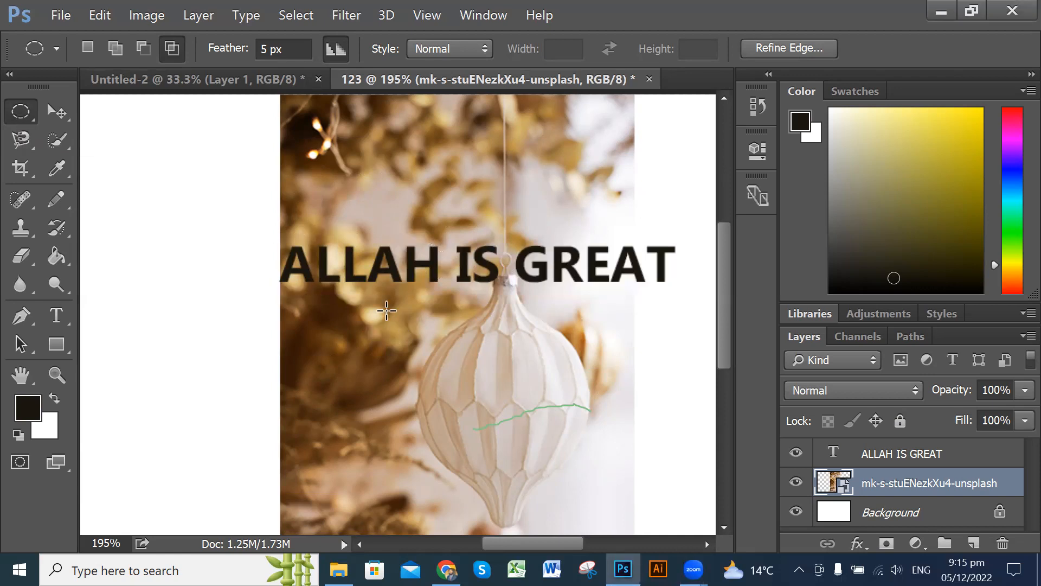
# Add a new layer above the photo and select everything outside a circular area drawn around the ornament
pyautogui.moveTo(404, 301); pyautogui.dragTo(614, 506)
pyautogui.click(973, 542)
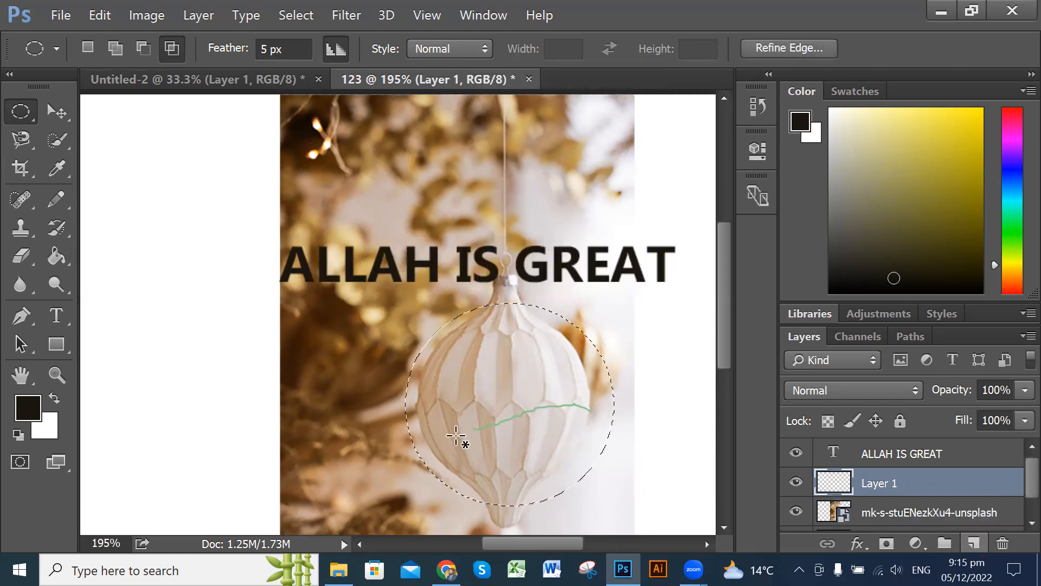
pyautogui.rightClick(461, 356)
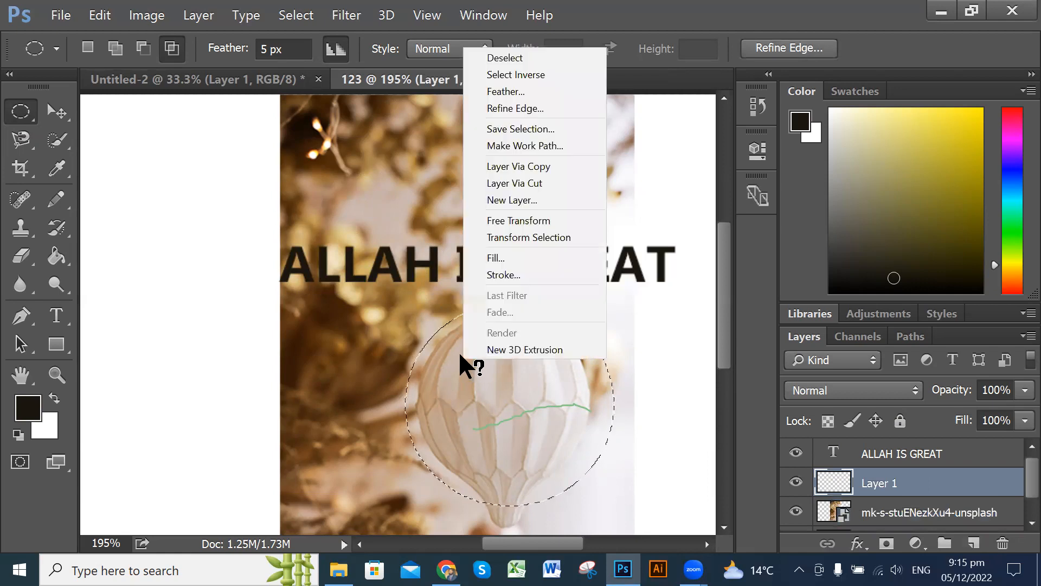
pyautogui.click(513, 75)
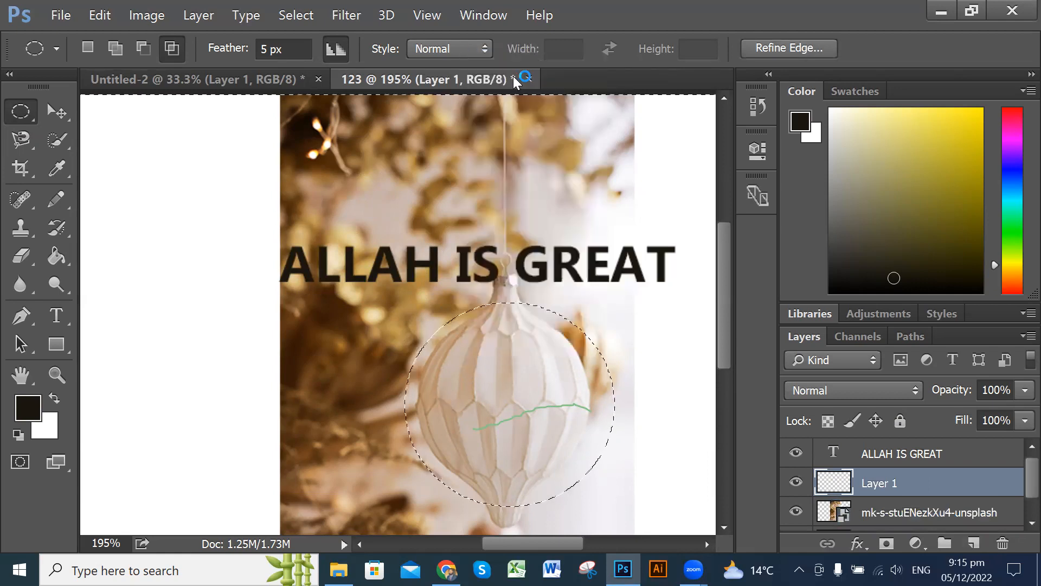
# Activate the Paint Bucket tool and set the foreground color to rust orange 942d09
pyautogui.click(54, 256)
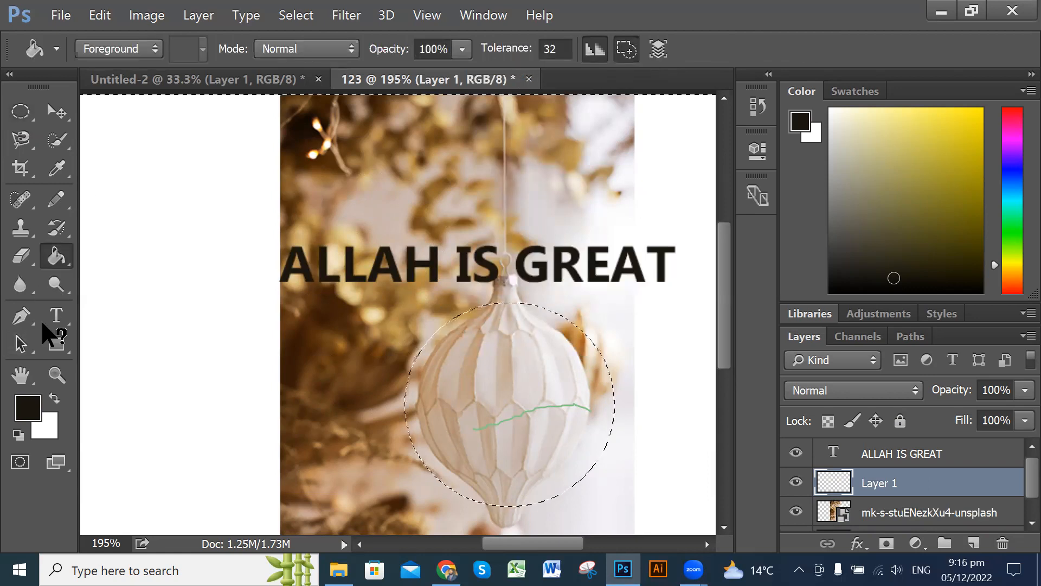
pyautogui.click(33, 415)
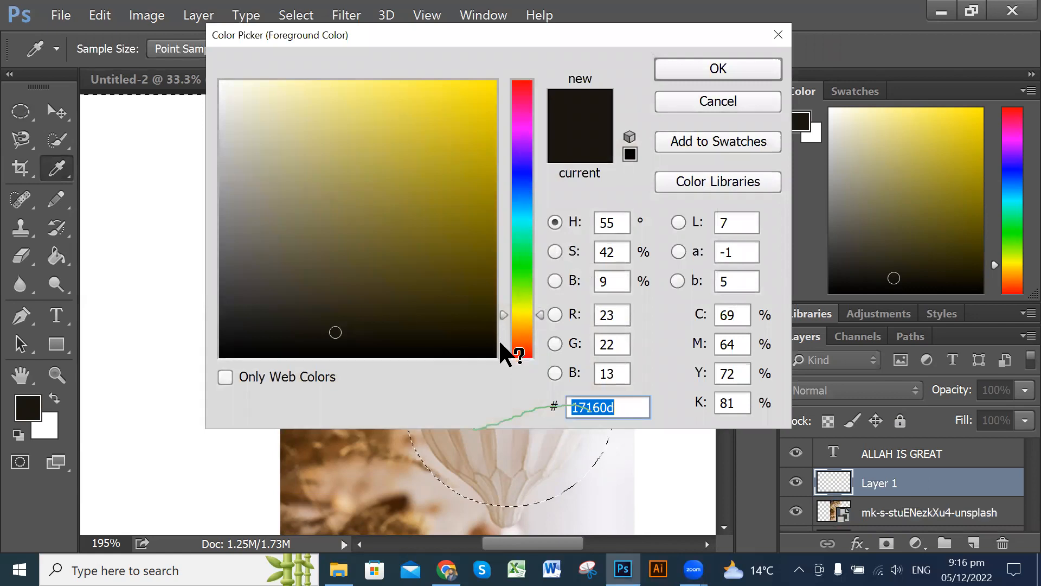
pyautogui.click(529, 345)
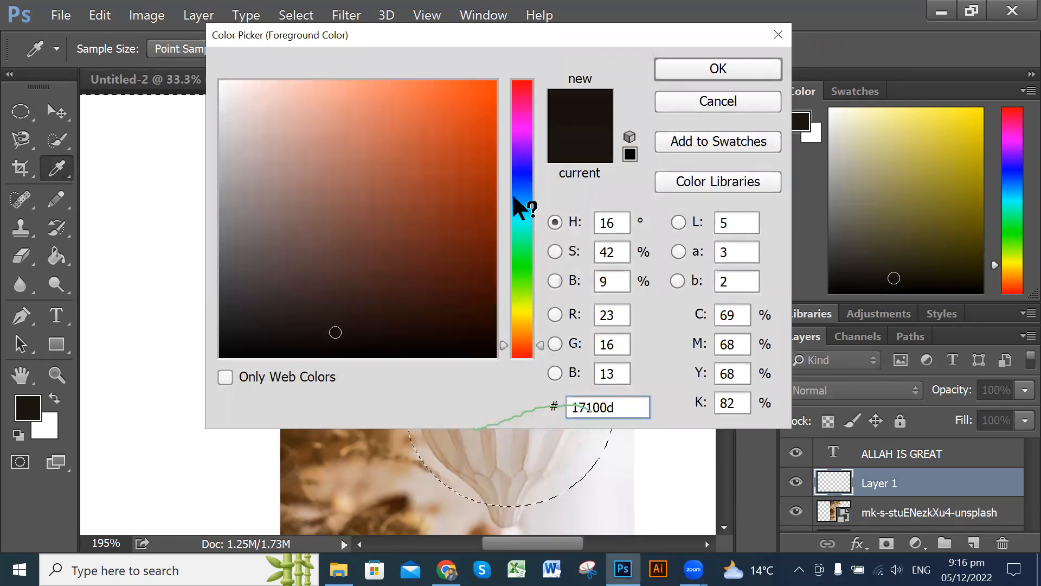
pyautogui.click(481, 200)
pyautogui.moveTo(483, 198)
pyautogui.mouseDown()
pyautogui.moveTo(483, 240)
pyautogui.moveTo(446, 242)
pyautogui.moveTo(322, 303)
pyautogui.moveTo(439, 129)
pyautogui.moveTo(474, 118)
pyautogui.moveTo(459, 105)
pyautogui.moveTo(462, 207)
pyautogui.moveTo(479, 196)
pyautogui.mouseUp()
pyautogui.click(719, 71)
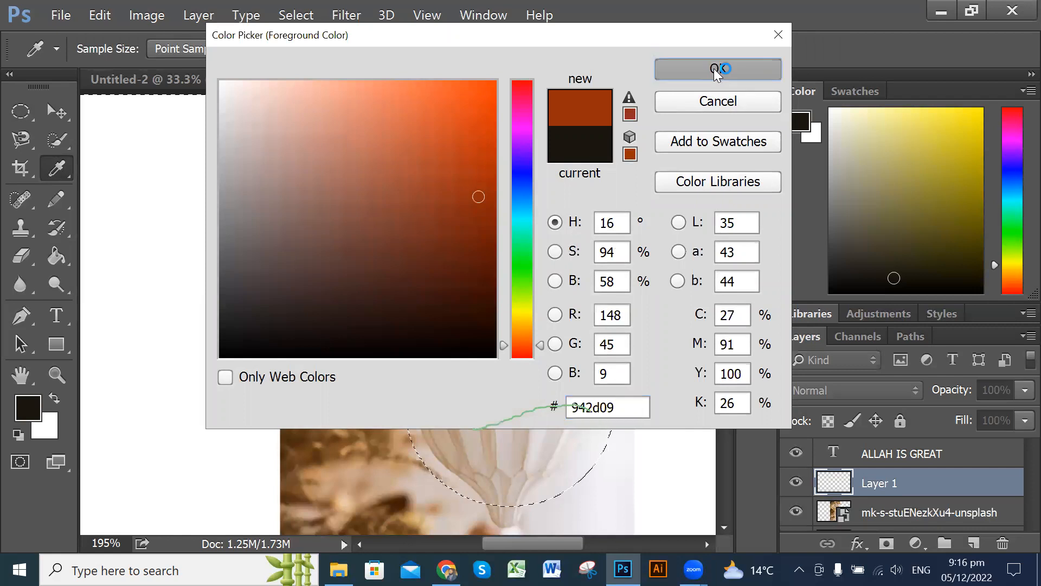
pyautogui.press('g')
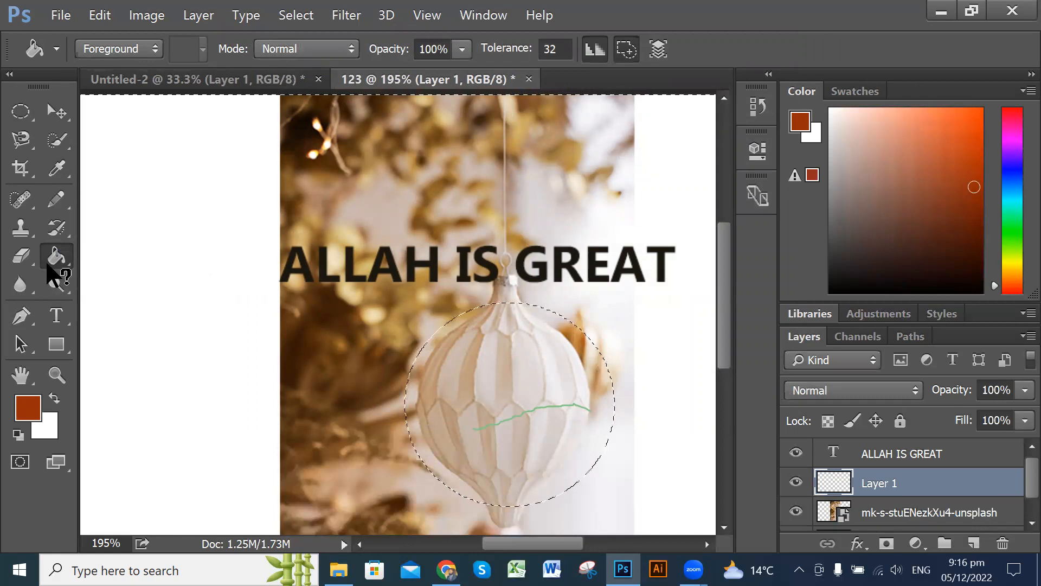
pyautogui.click(28, 408)
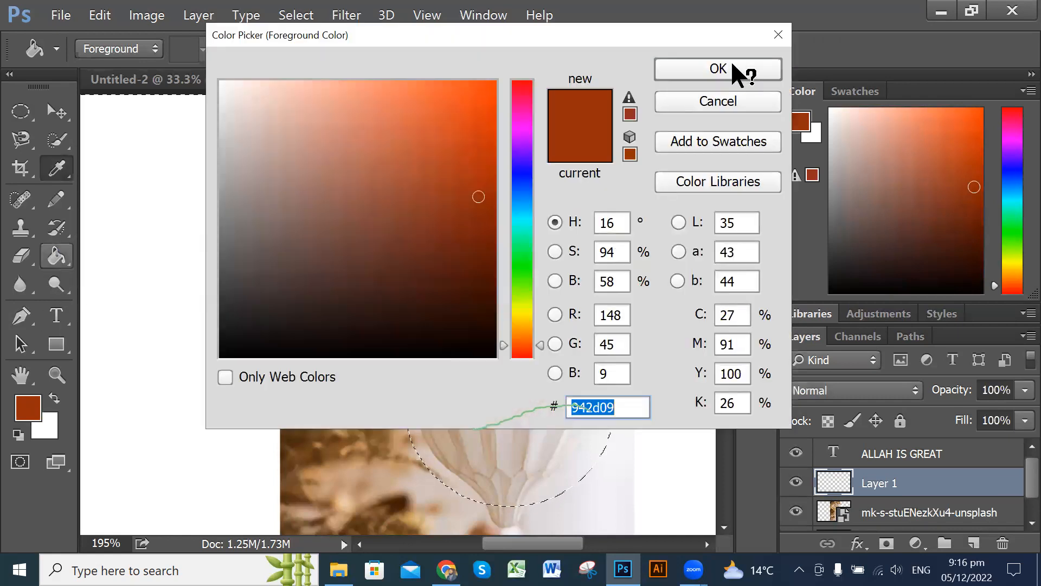
pyautogui.click(703, 73)
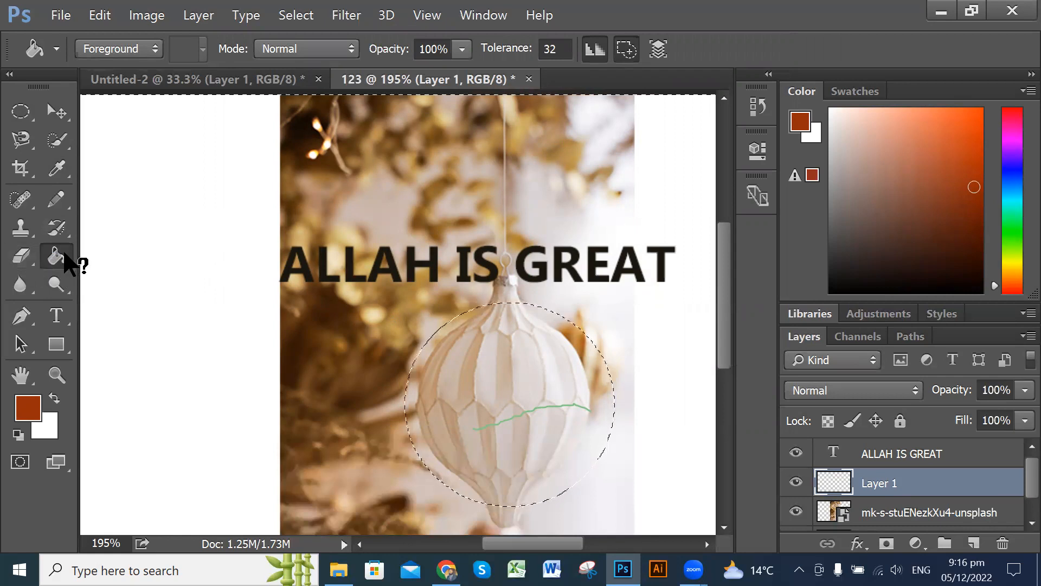
# Fill the inverted selection on Layer 1 with the foreground color, deselect it, and inspect the circle's feathered edge
pyautogui.click(262, 277)
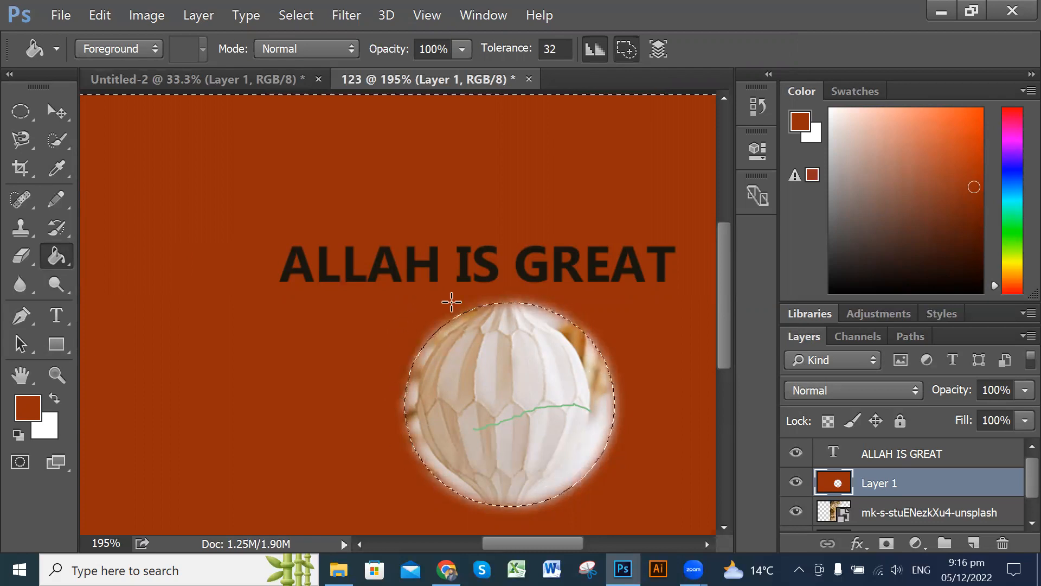
pyautogui.hotkey('ctrl', 'd')
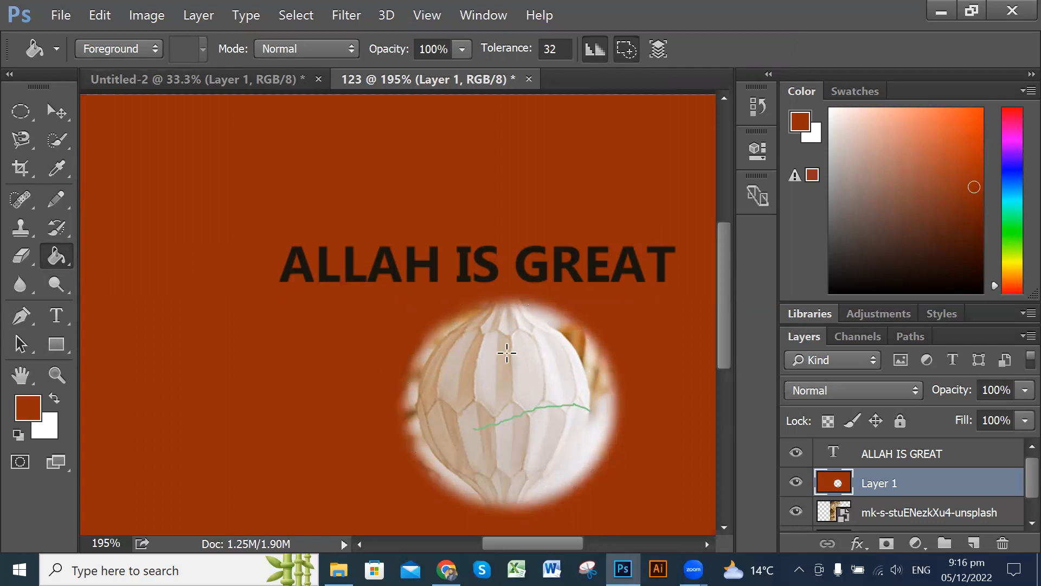
pyautogui.scroll(1, 486, 379)
pyautogui.moveTo(528, 543); pyautogui.dragTo(564, 544)
pyautogui.scroll(-1, 460, 435)
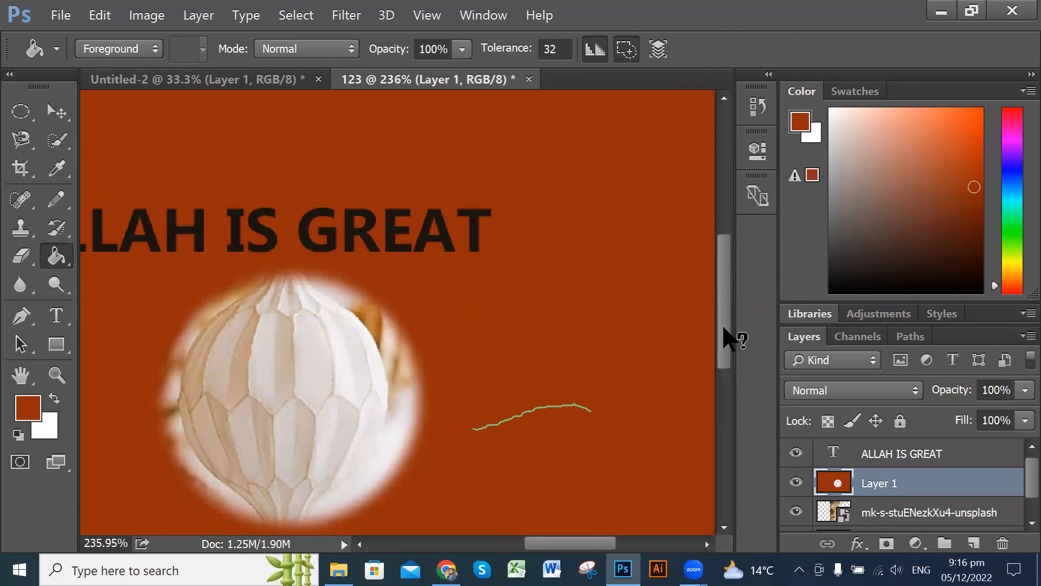
pyautogui.scroll(-3, 725, 328)
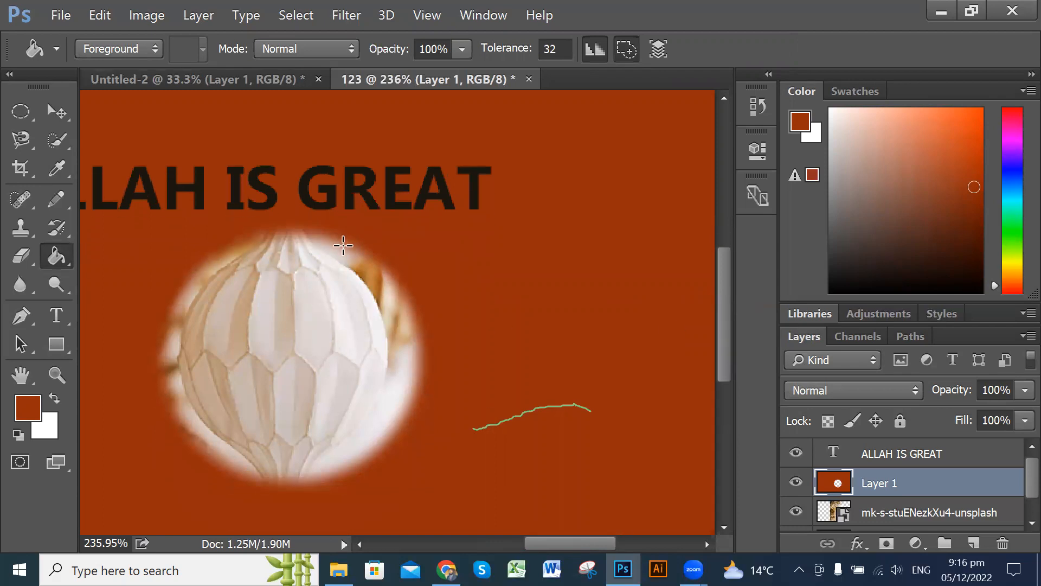